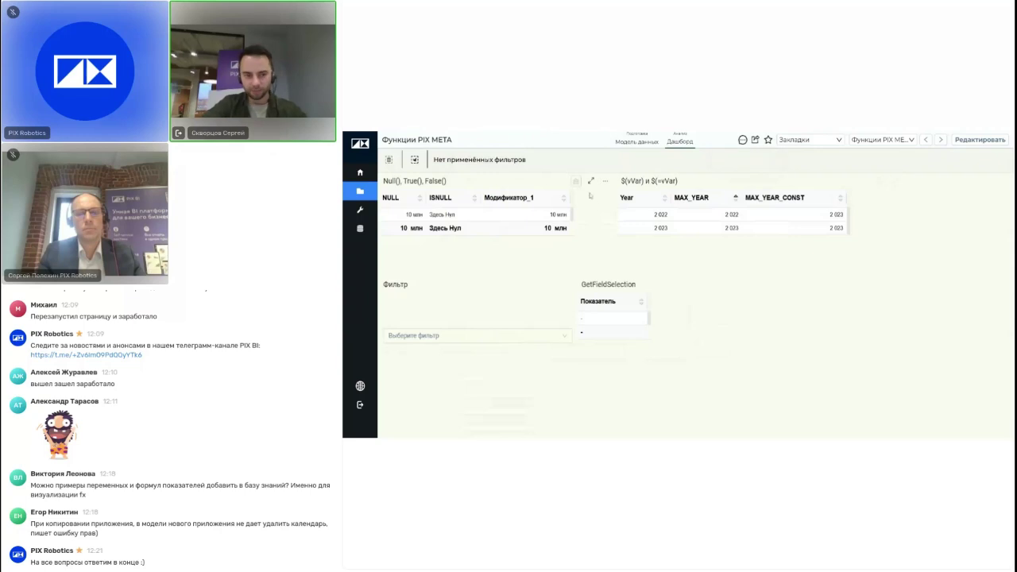
Step: Insert the identifier 1 before the filter modifier in the Модификатор_1 measure formula of the "Null(), True(), False()" table
click(971, 142)
click(651, 226)
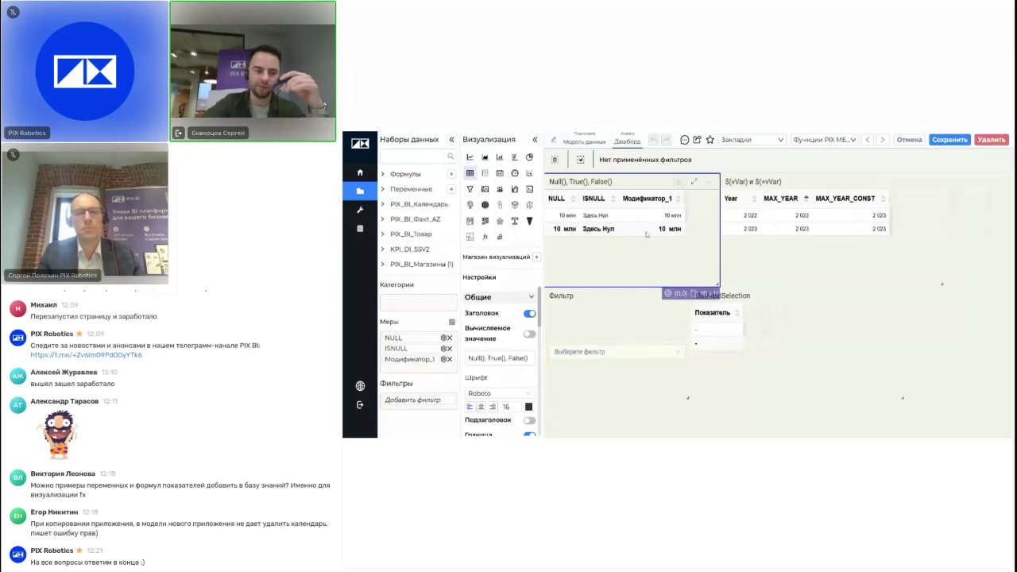
scroll(518, 318, down, 3)
scroll(518, 317, up, 3)
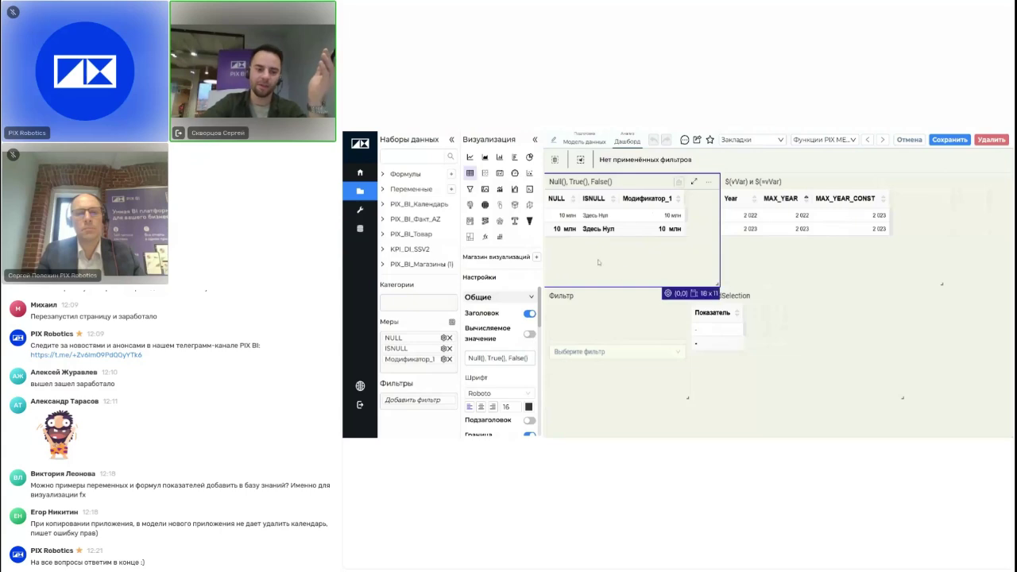
click(446, 359)
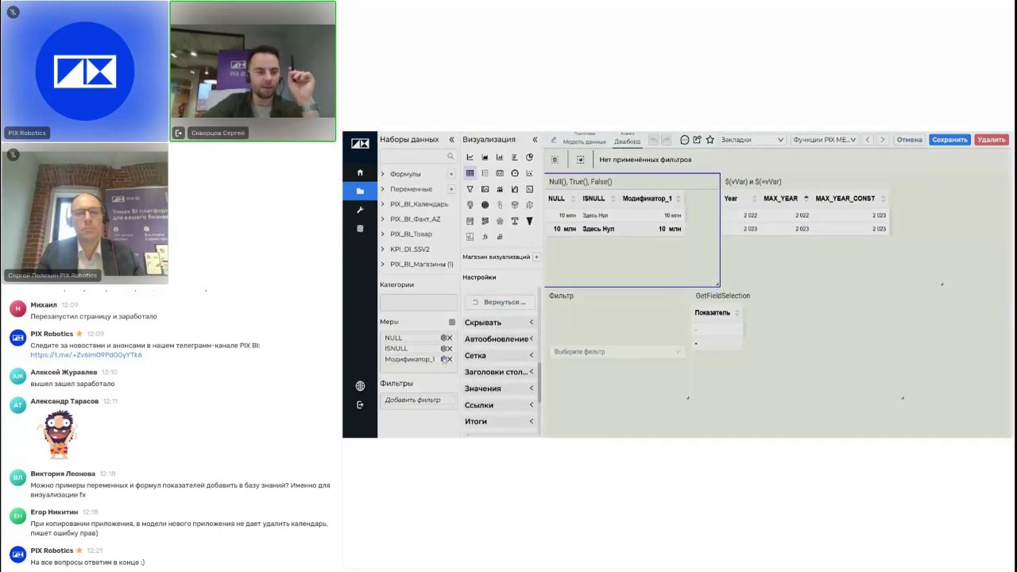
click(446, 359)
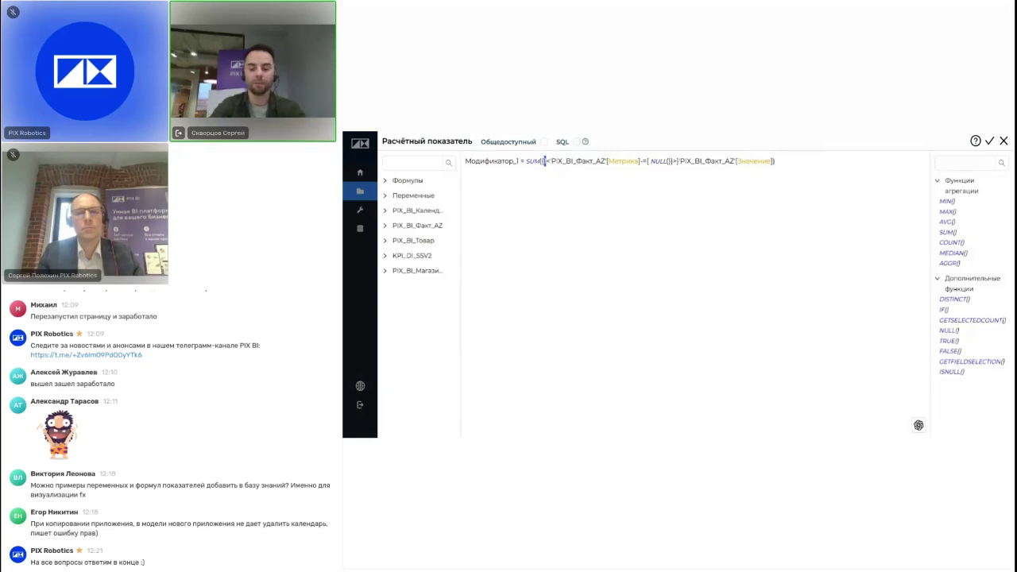
text($)
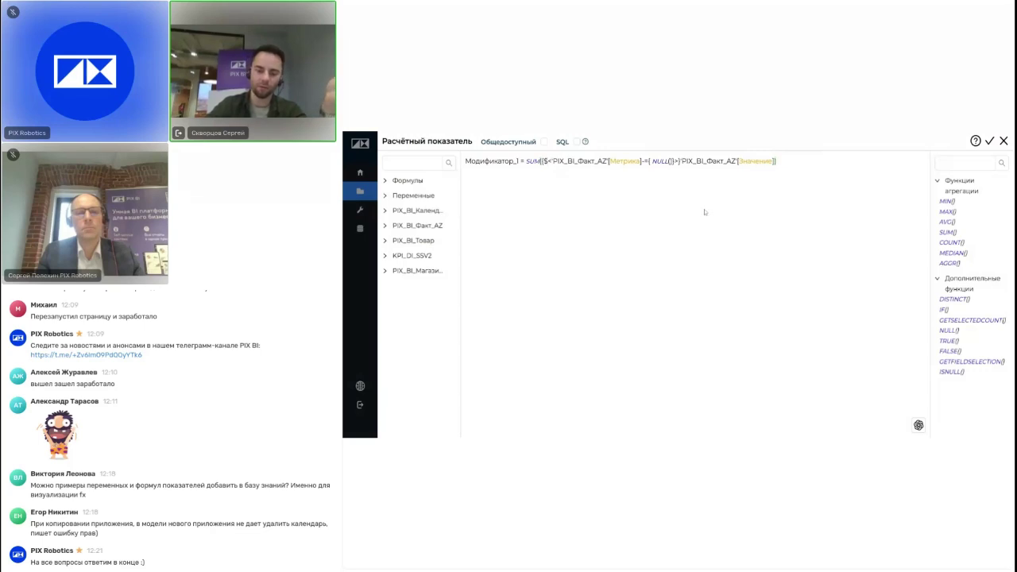
key(BackSpace)
text(1)
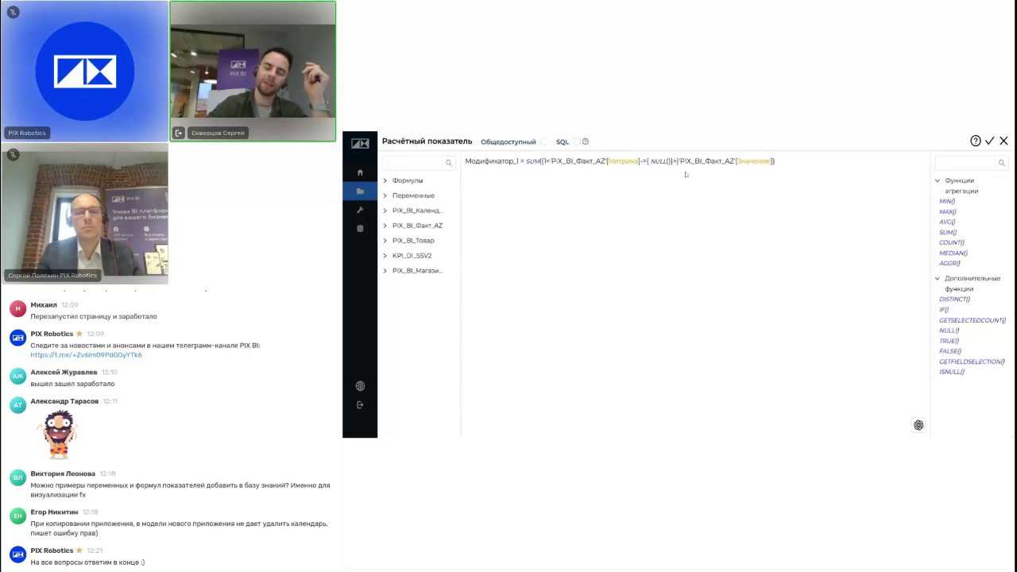
mouse_move(549, 160)
mouse_down()
mouse_move(672, 161)
mouse_move(551, 161)
mouse_up()
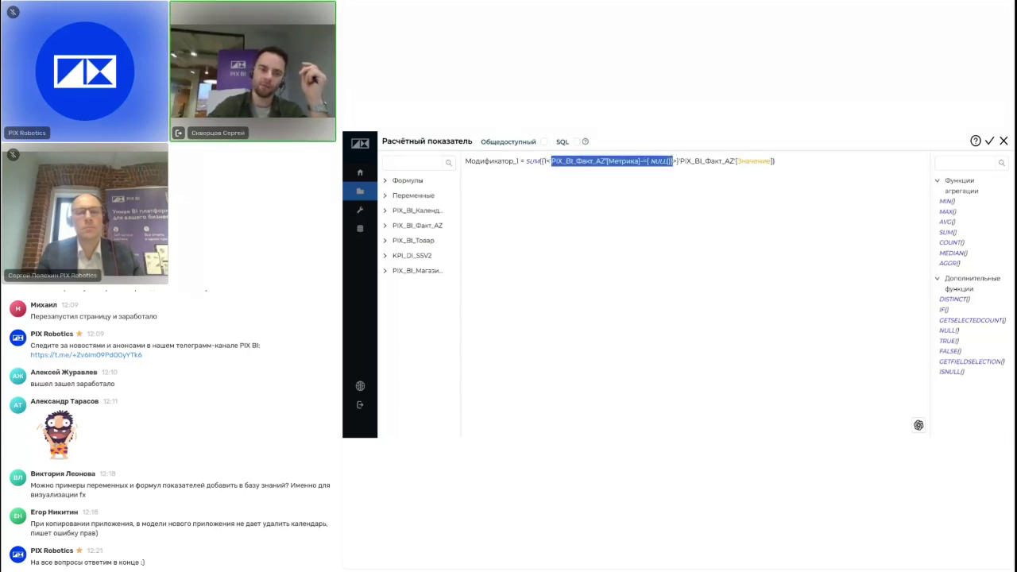
click(808, 171)
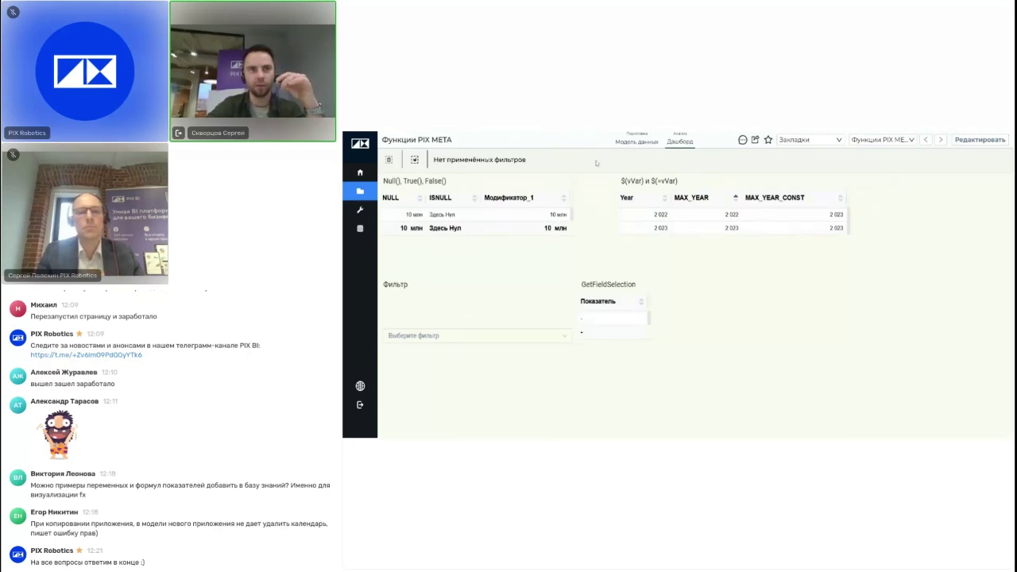
Step: Filter the dashboard by Year 2022 from the "$(vVar) и $(=vVar)" table and clear that filter
mouse_move(591, 178)
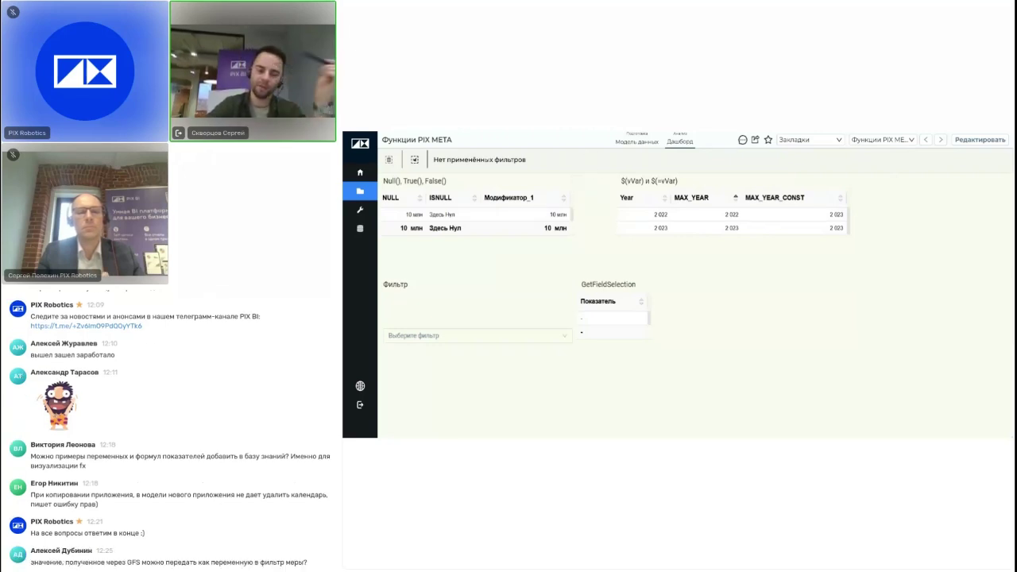
click(653, 216)
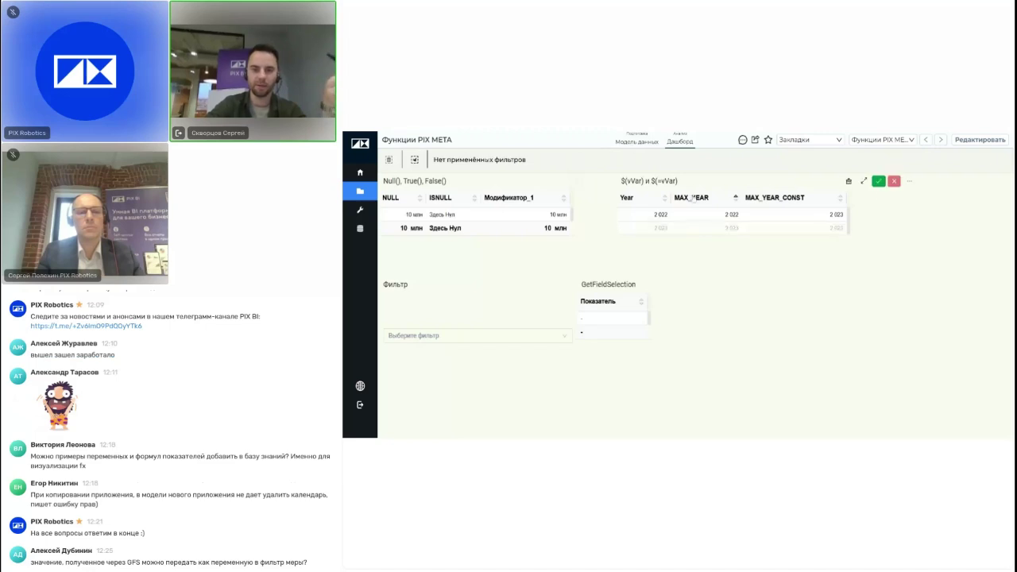
click(877, 181)
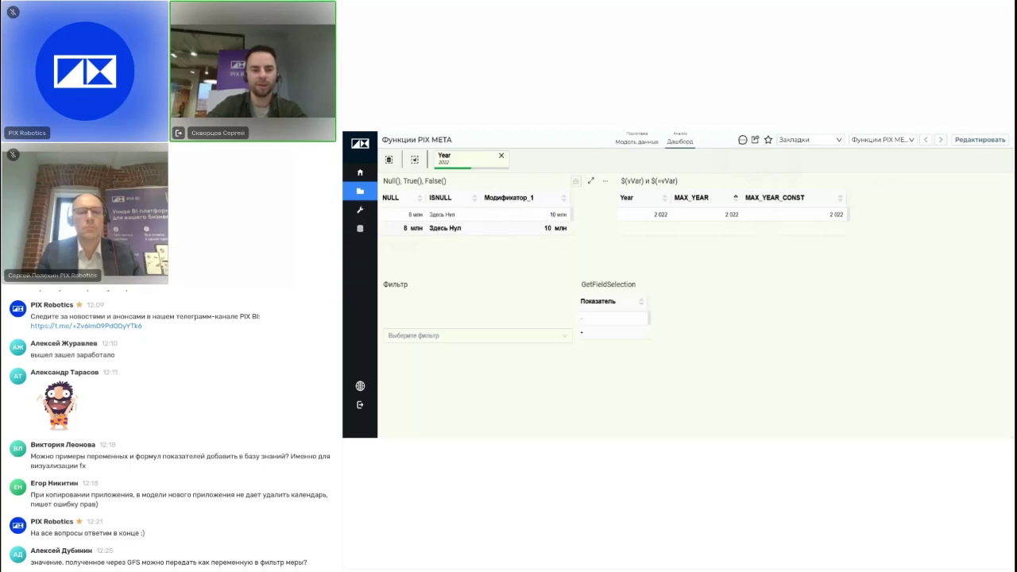
click(502, 157)
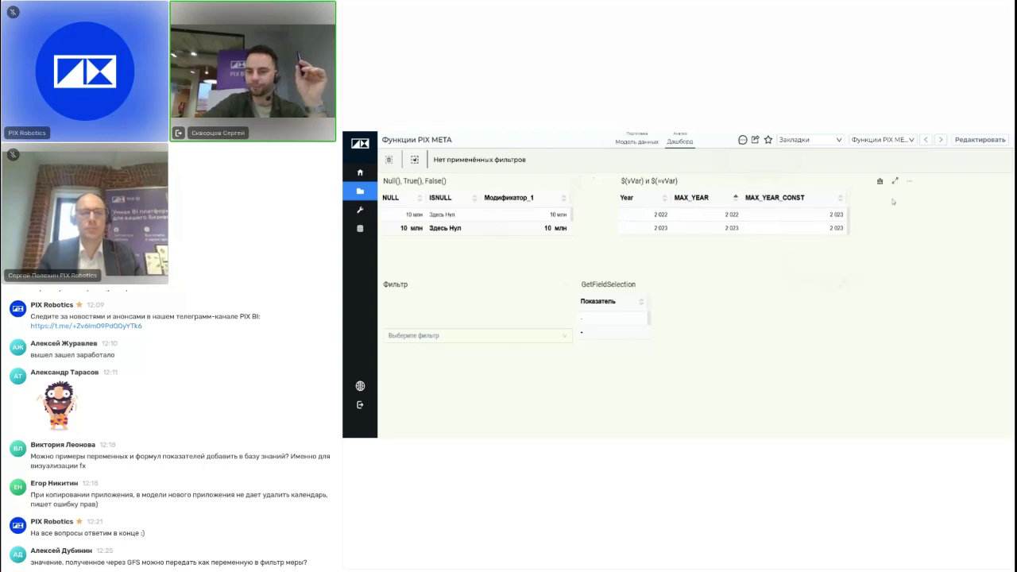
Step: On the Таблицы sheet, enable sorting of Таблица by another field, MIN(Date), in descending order and save the dashboard
click(940, 140)
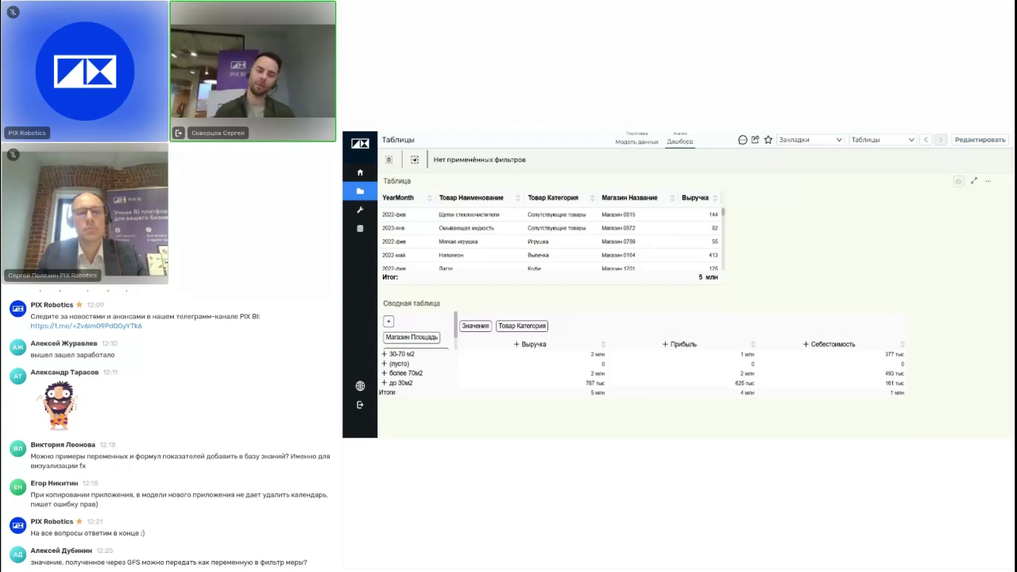
click(982, 143)
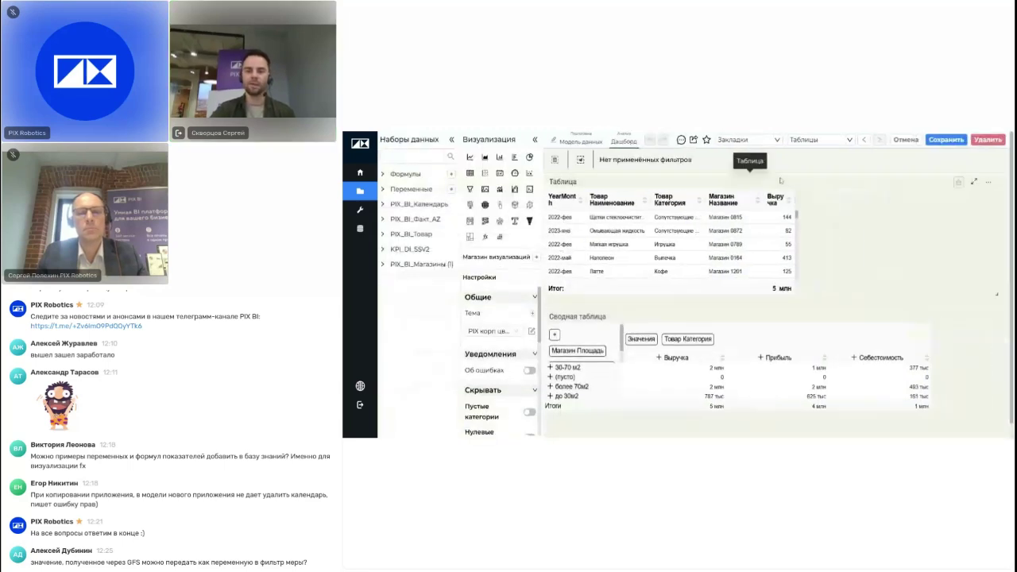
click(776, 205)
scroll(509, 317, down, 5)
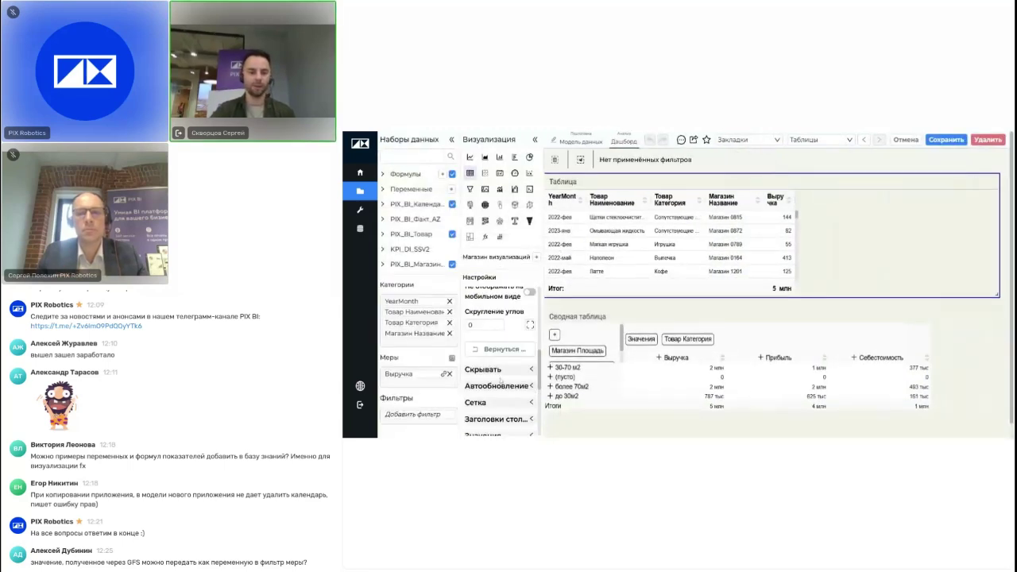
click(500, 361)
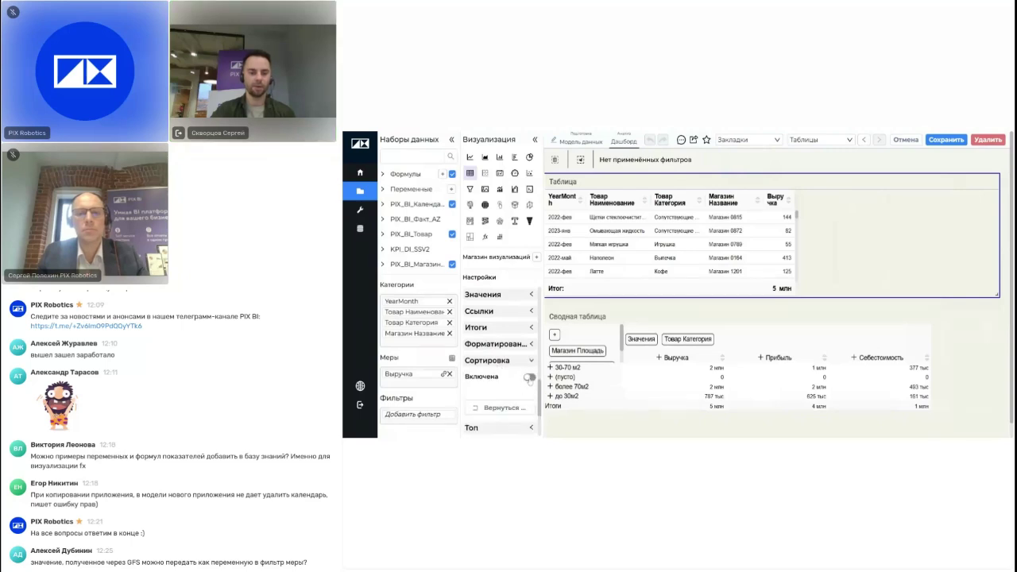
click(529, 376)
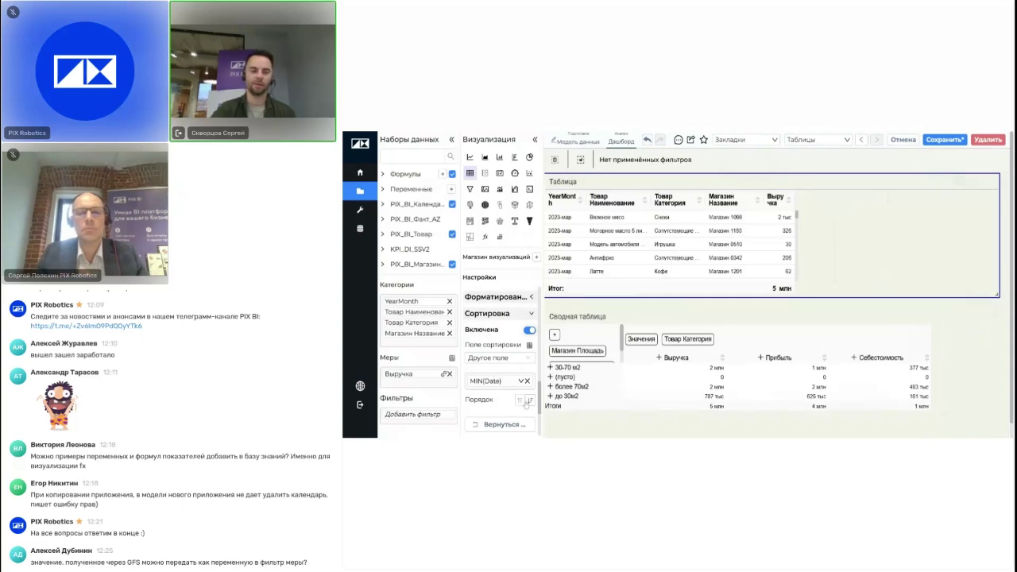
click(942, 140)
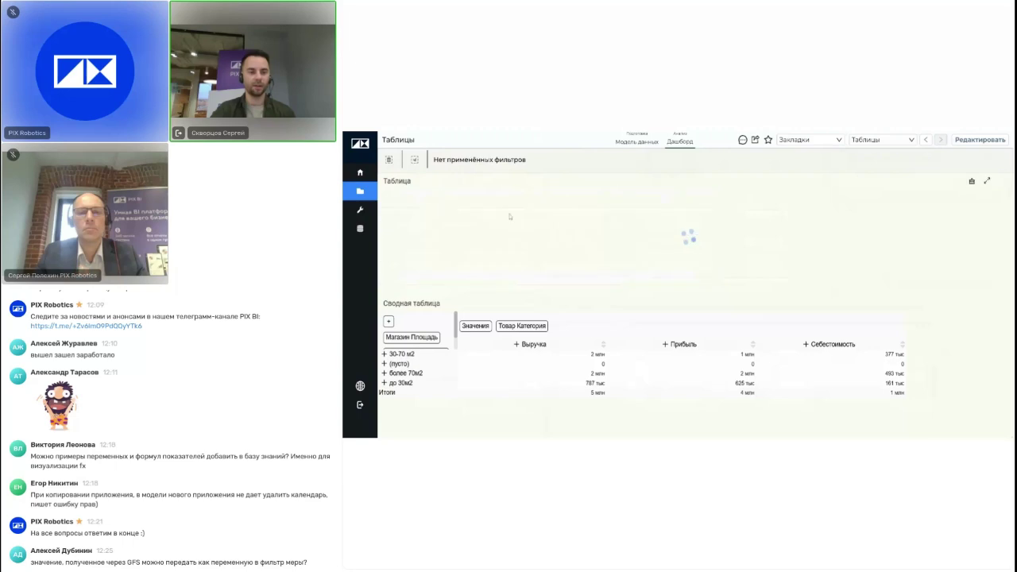
Step: Sort Таблица ascending by YearMonth and Товар Наименование, and try narrowing its frame slightly in edit mode
click(518, 198)
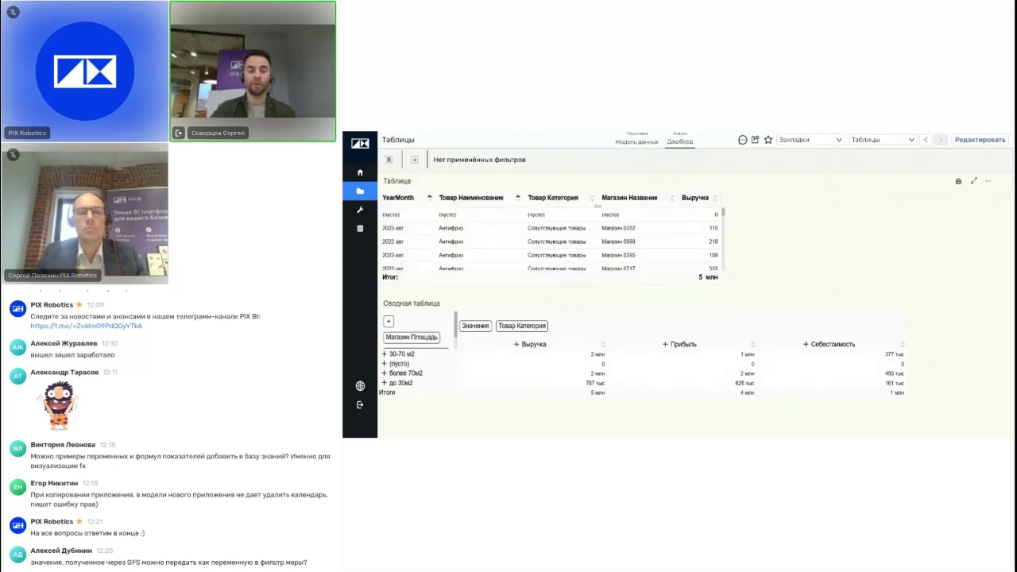
click(977, 140)
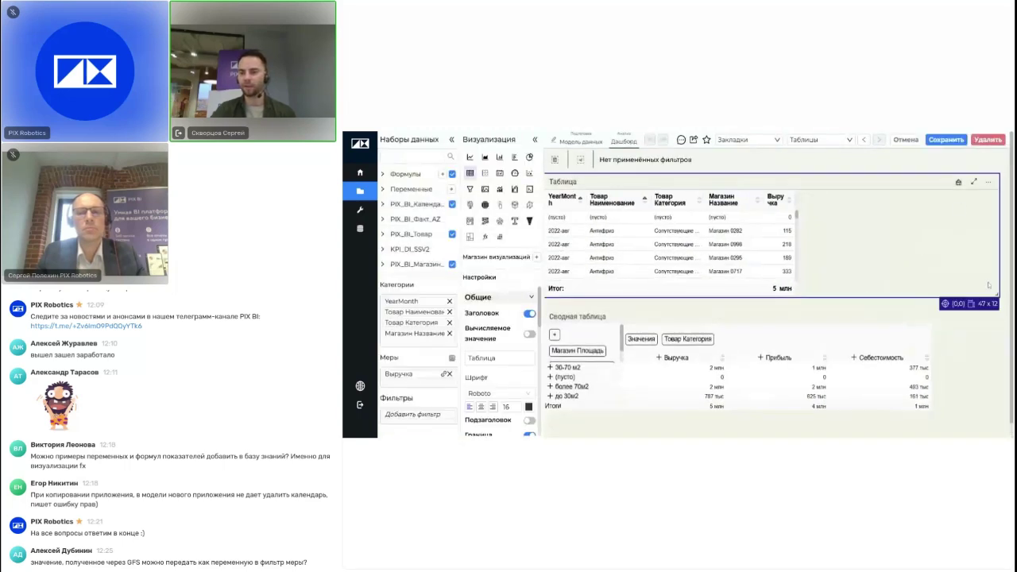
mouse_move(998, 294)
mouse_down()
mouse_move(986, 296)
mouse_move(990, 281)
mouse_up()
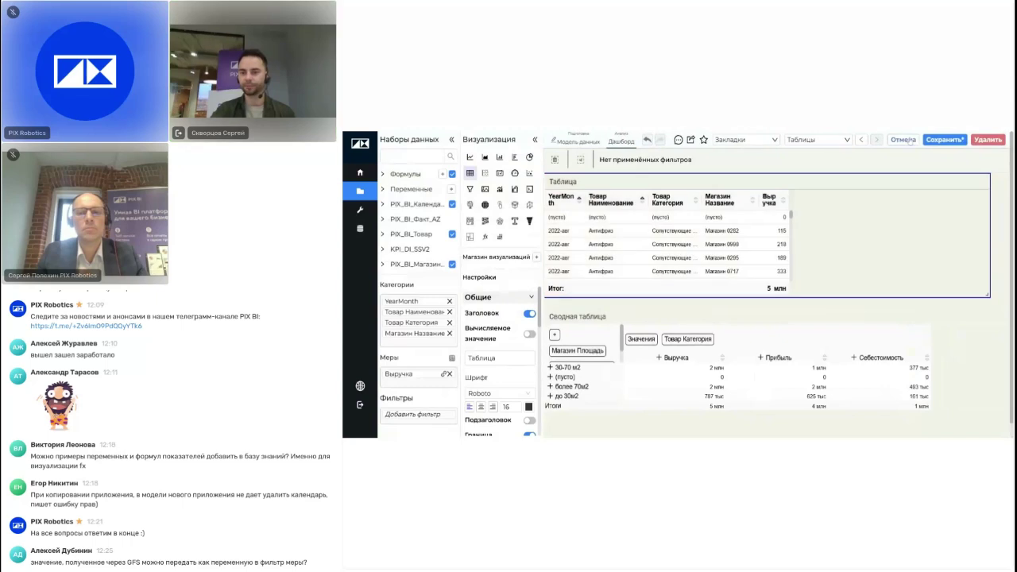
click(946, 140)
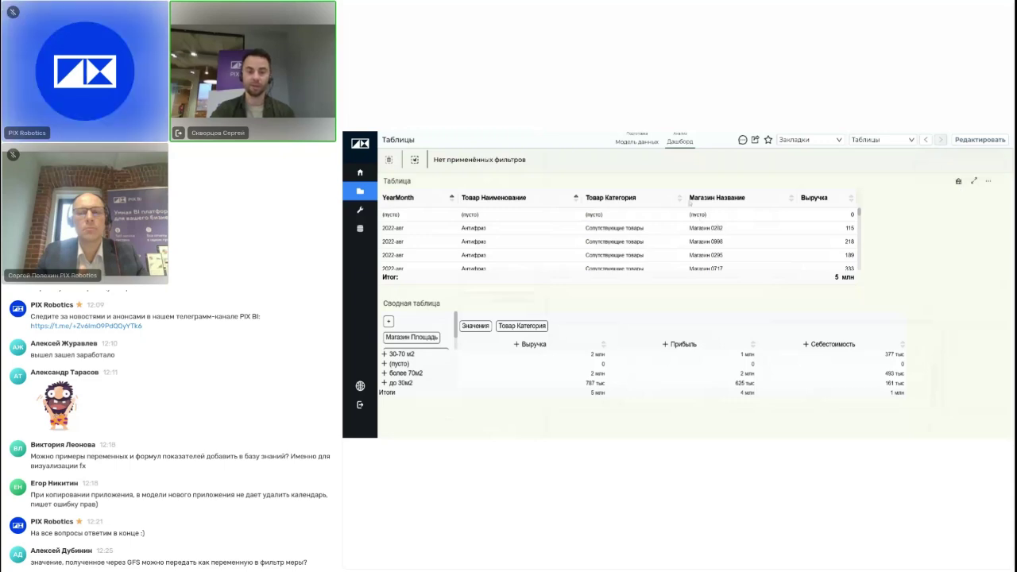
Step: Add an ascending sort by Товар Категория to Таблица and reset all of the table's sorting
click(679, 201)
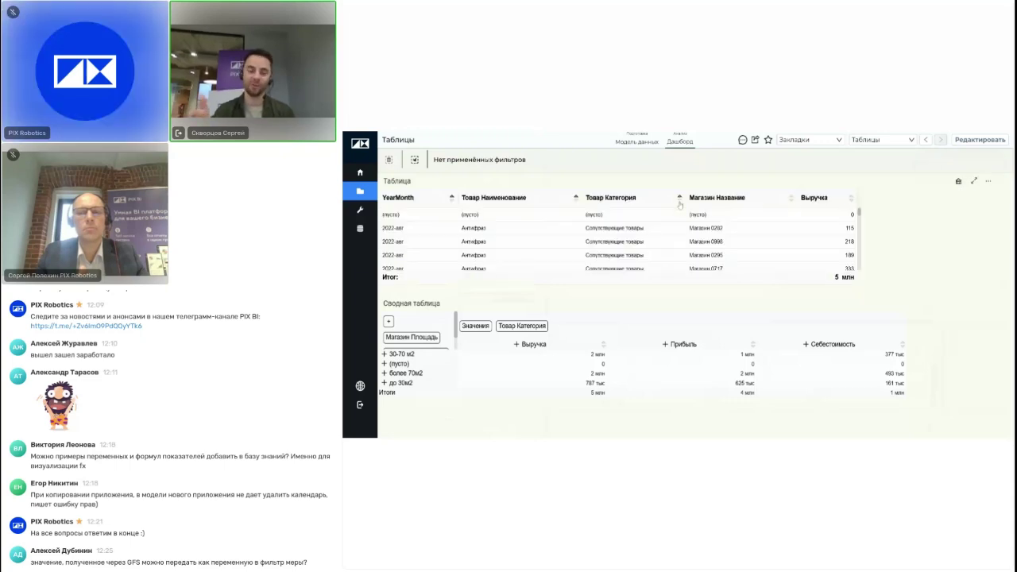
click(680, 200)
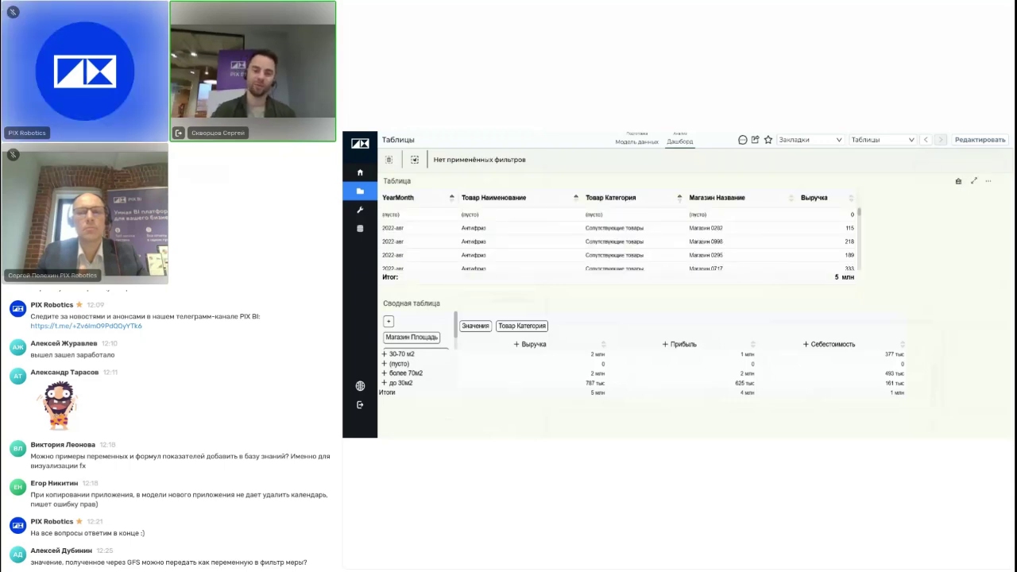
click(679, 201)
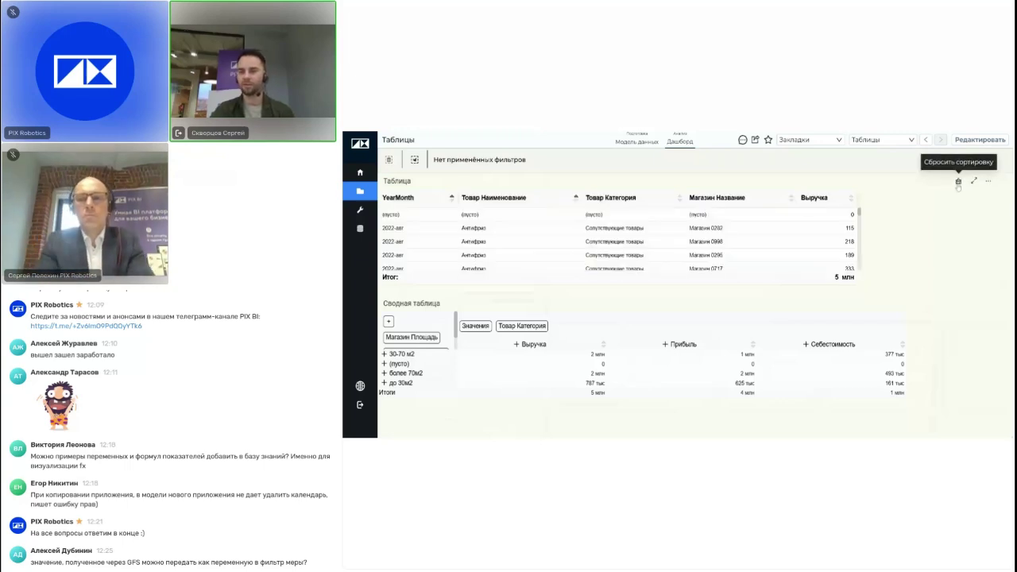
click(958, 182)
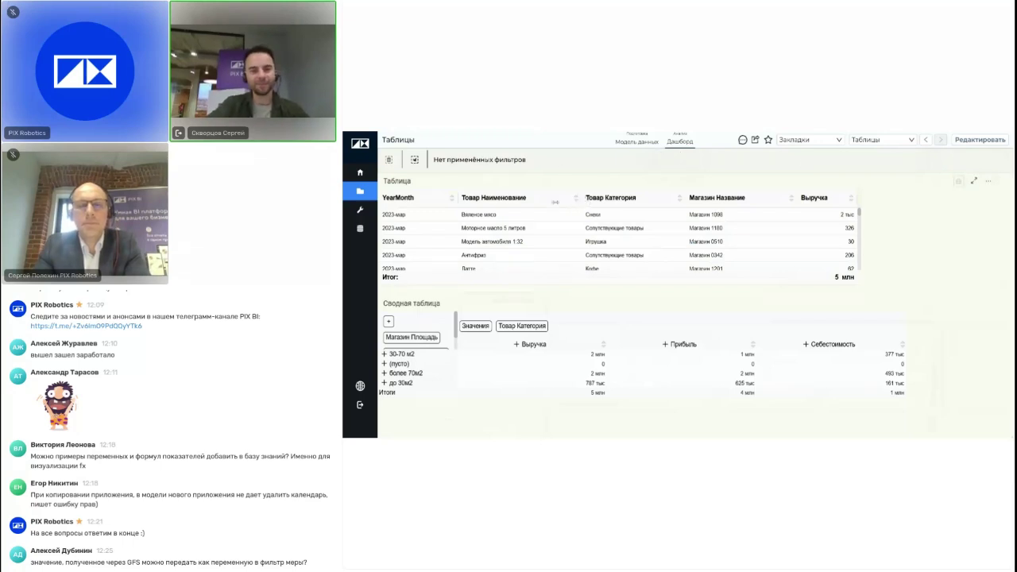
Step: Narrow the Товар Наименование column of Таблица
drag(582, 198, 506, 203)
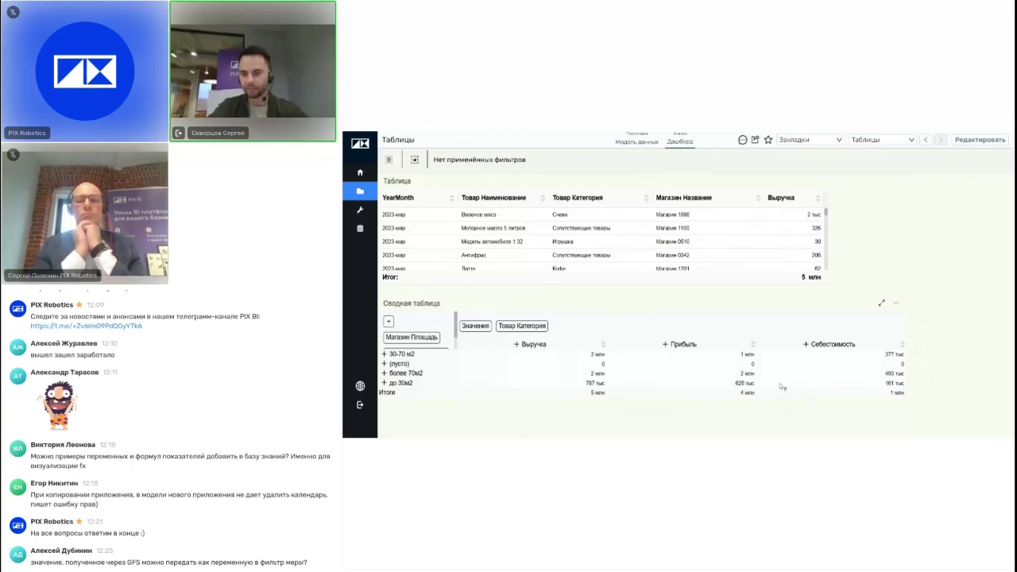
Step: Set the base width in the Сводная таблица column header settings to 180
click(975, 140)
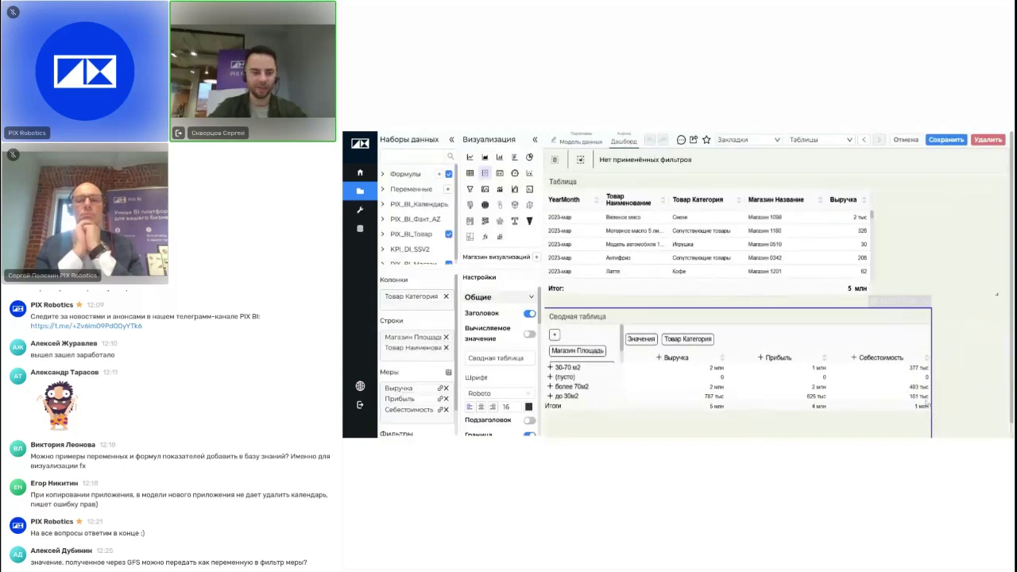
scroll(499, 365, down, 3)
scroll(499, 365, down, 5)
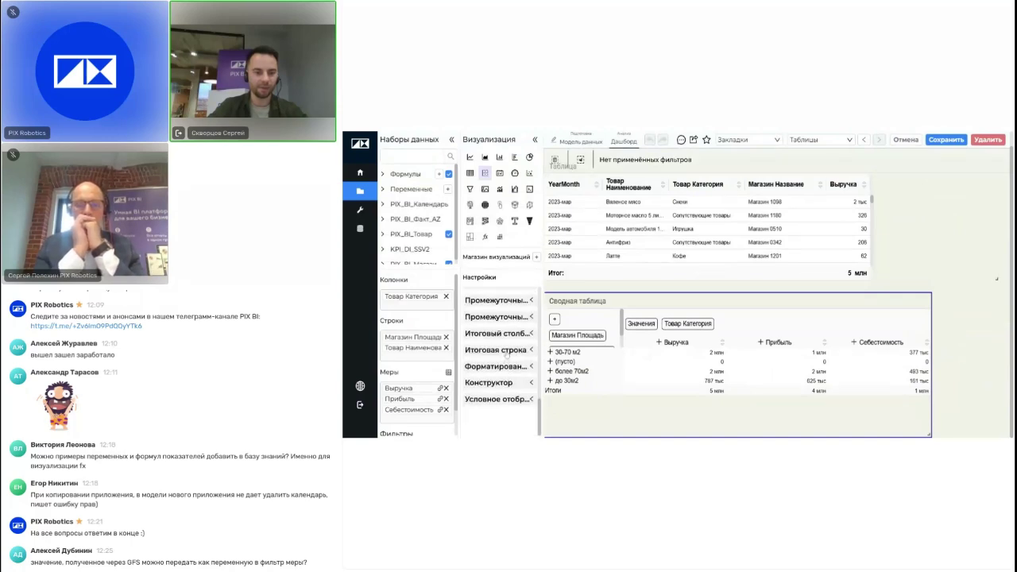
scroll(506, 356, up, 4)
click(509, 334)
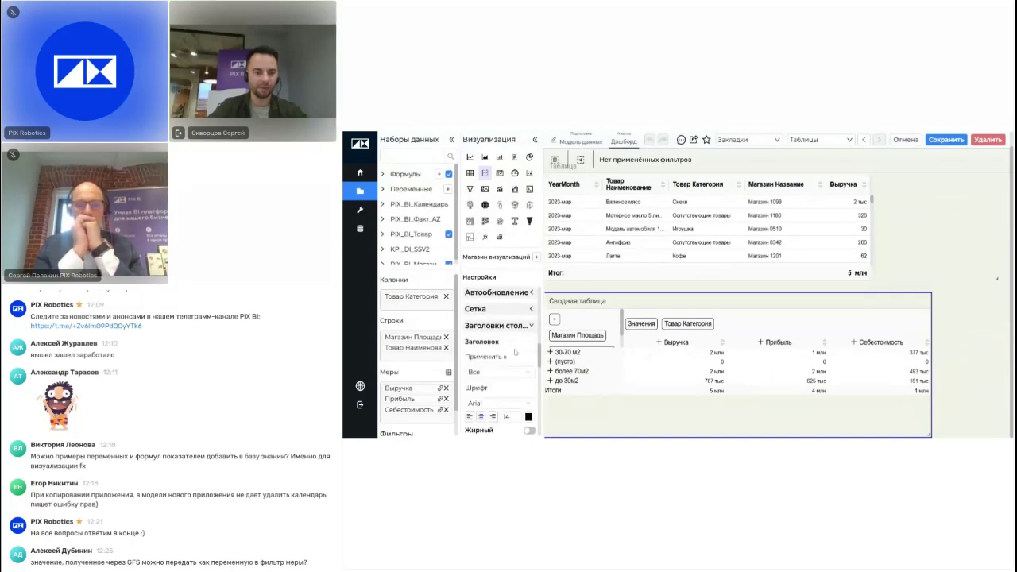
scroll(500, 358, down, 3)
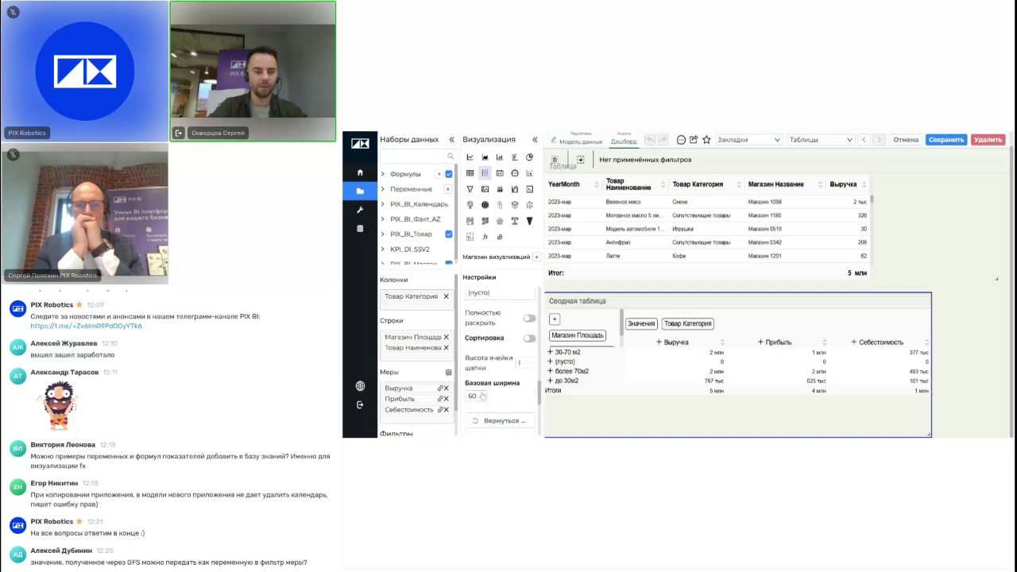
text(180)
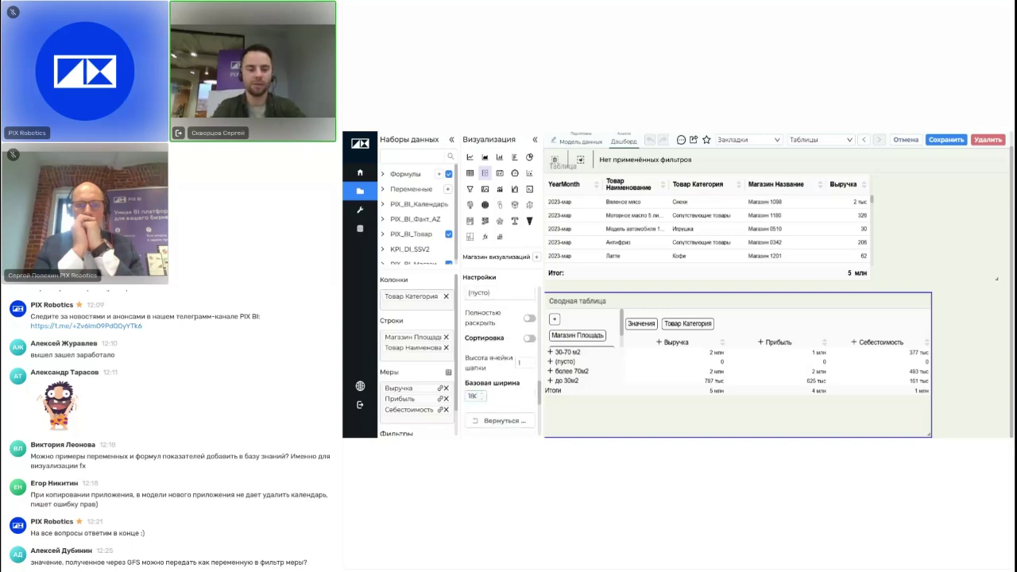
key(Return)
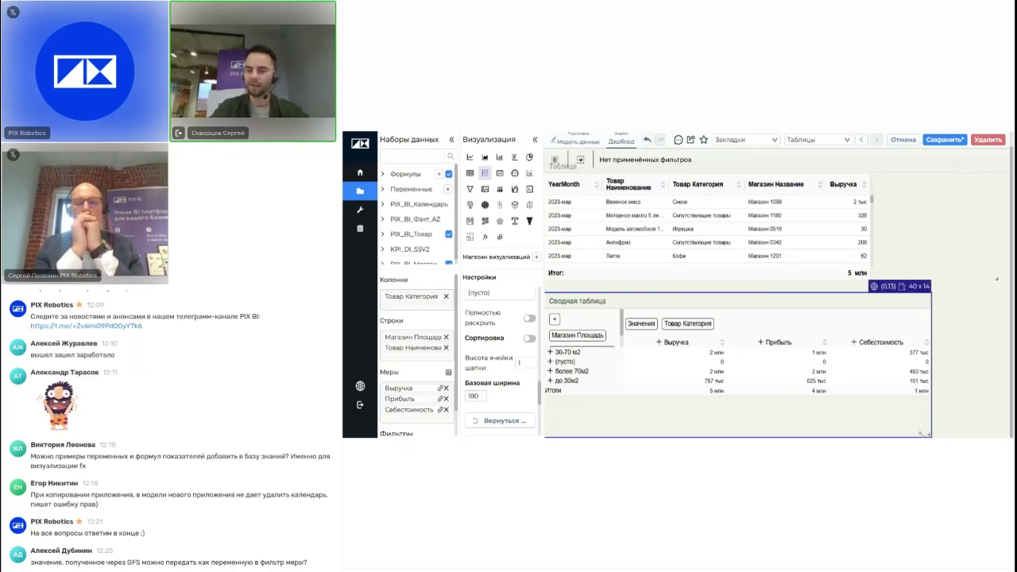
Step: Narrow the frame of Сводная таблица and save the dashboard
drag(928, 435, 776, 432)
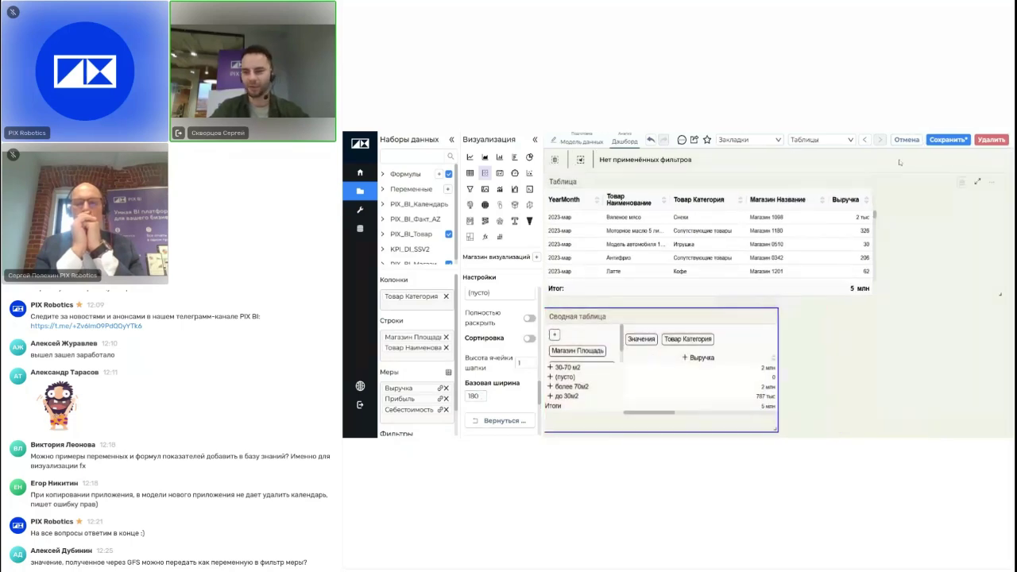
click(947, 139)
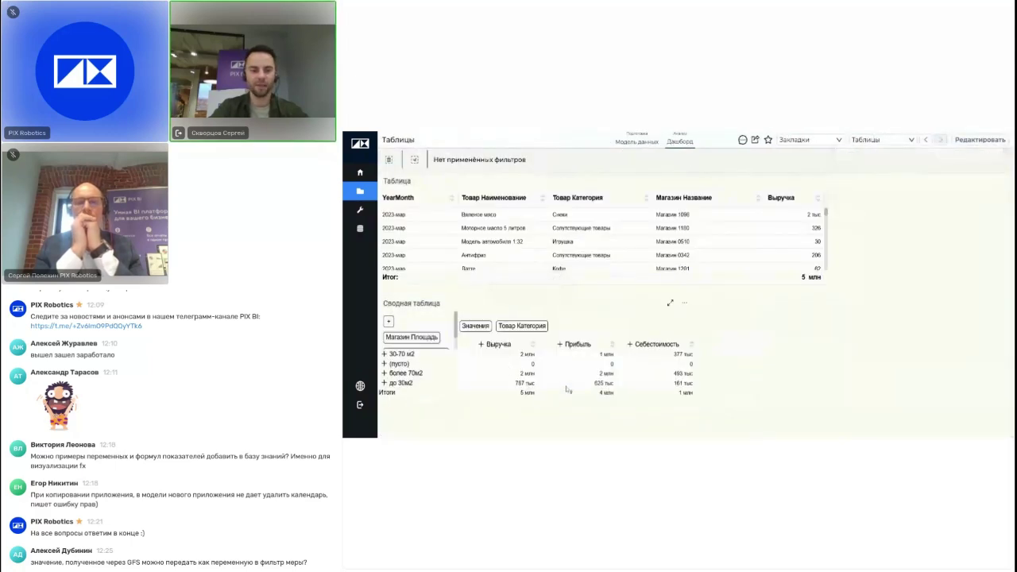
Step: Reopen the dashboard for editing and narrow the frame of Сводная таблица to 22 x 12
click(961, 141)
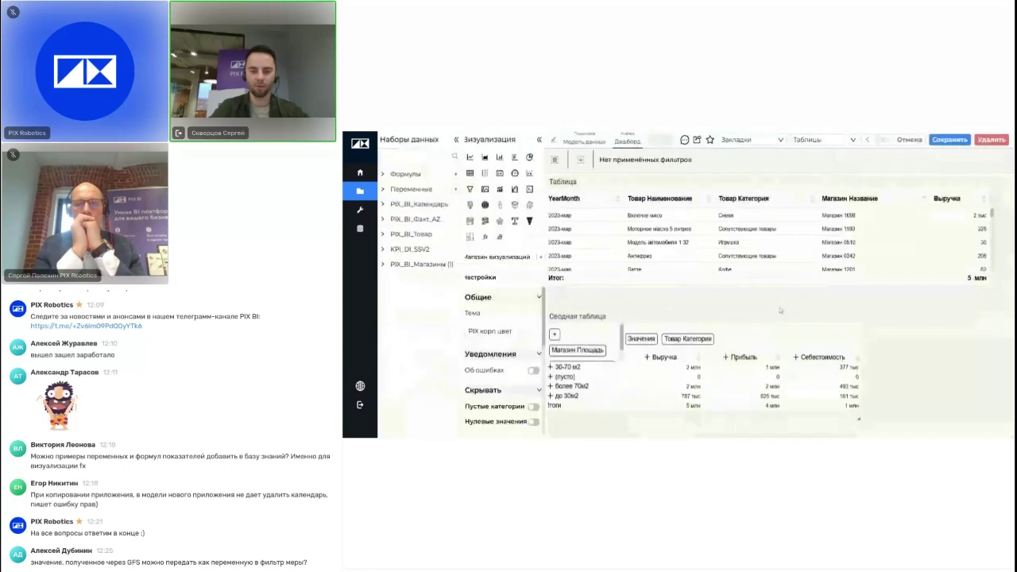
drag(776, 429, 755, 429)
Step: Check the base width (Базовая ширина) in the column header settings of Сводная таблица and close the element's selection
scroll(505, 362, down, 3)
scroll(506, 362, down, 2)
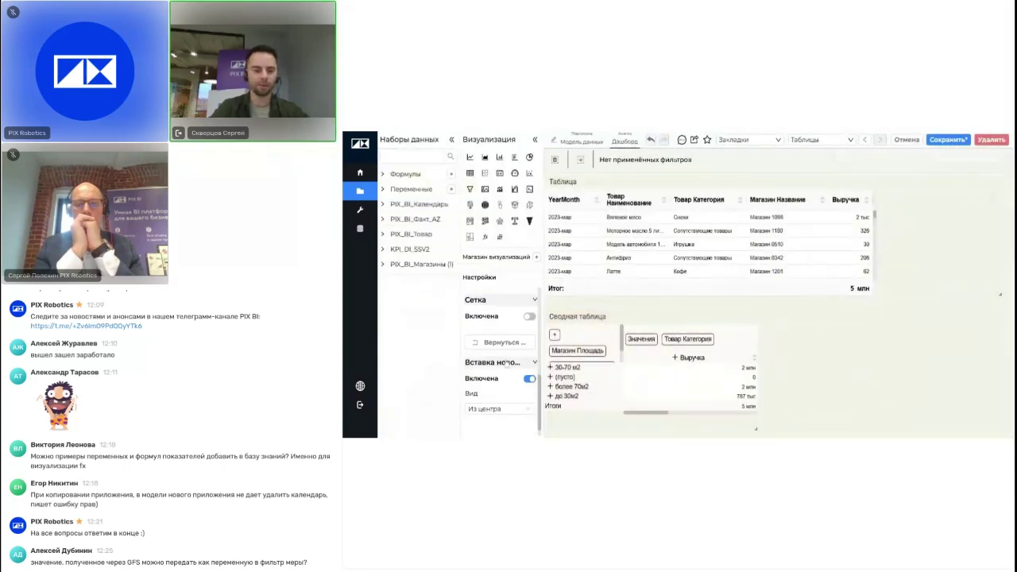
click(507, 363)
click(498, 342)
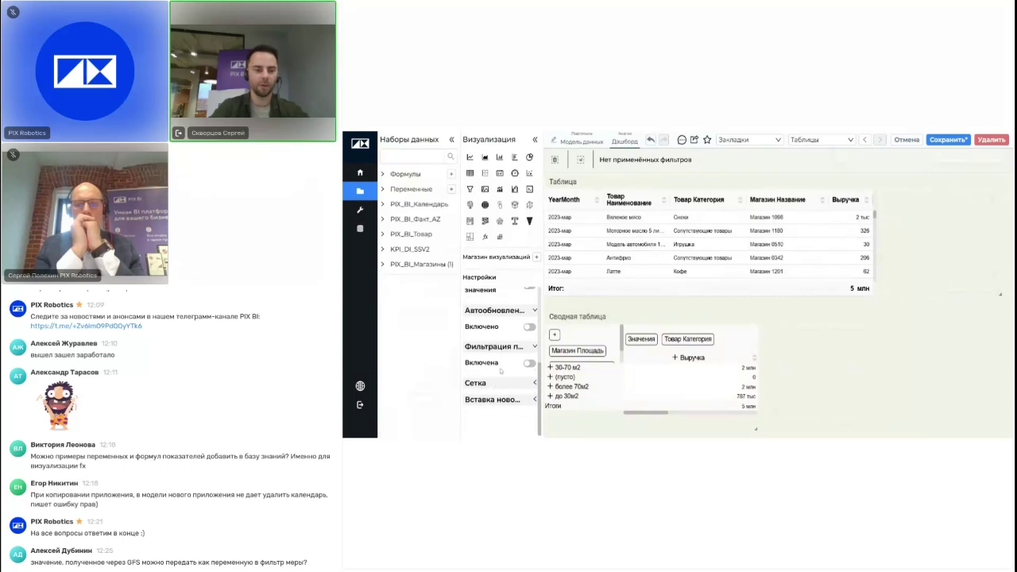
scroll(500, 370, down, 3)
scroll(512, 368, up, 1)
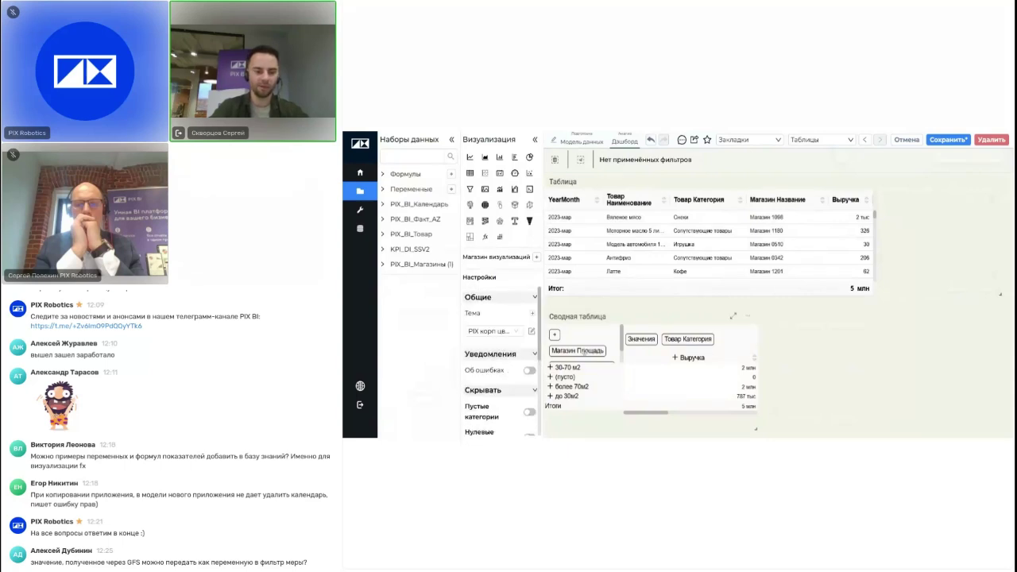
click(648, 379)
scroll(501, 359, down, 3)
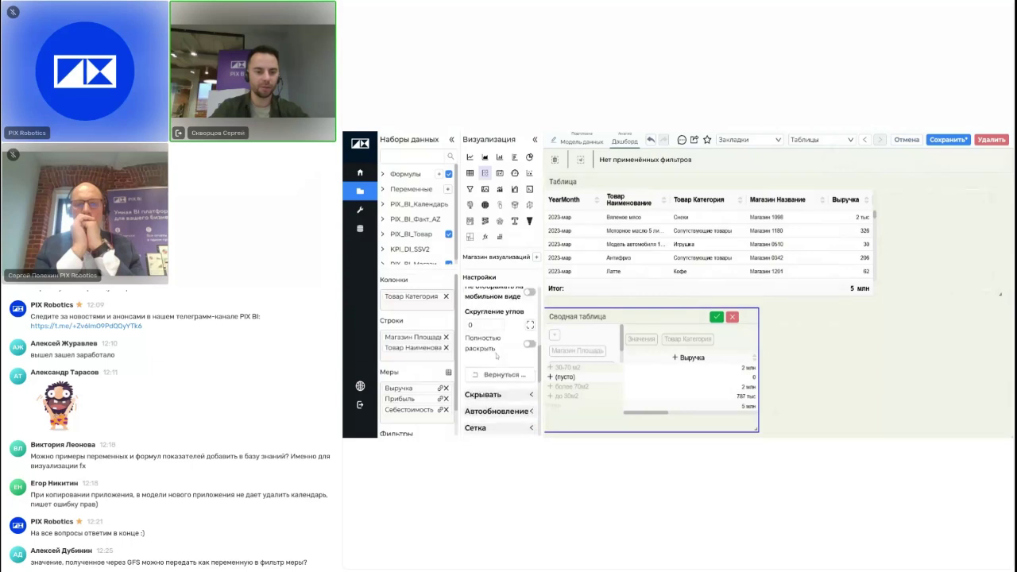
click(497, 351)
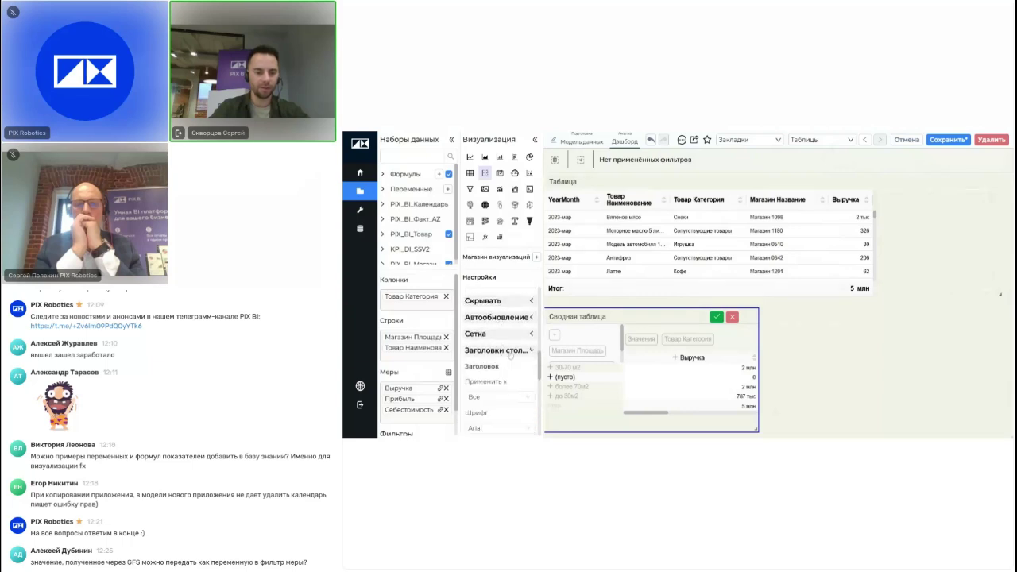
scroll(501, 358, down, 3)
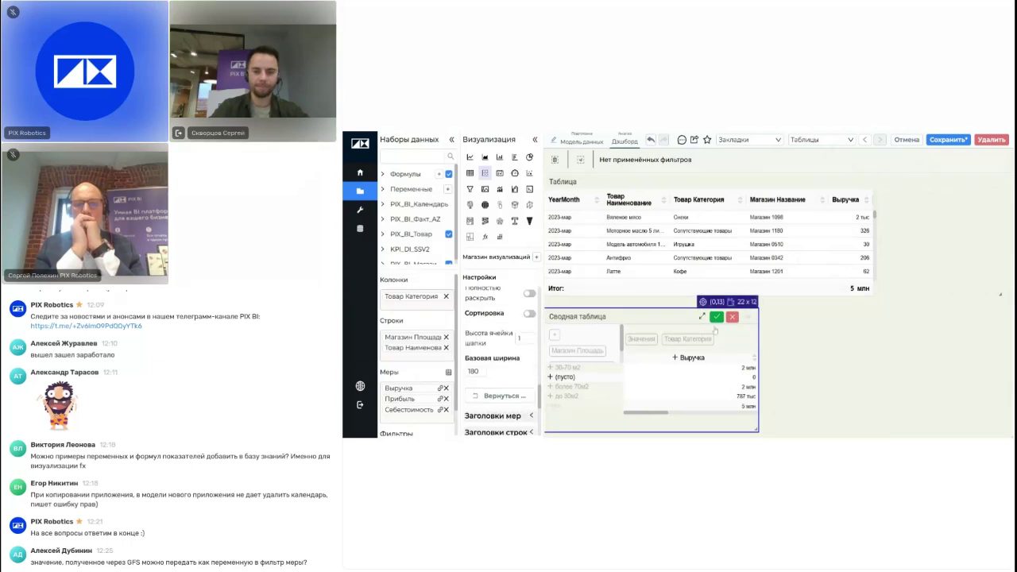
click(732, 317)
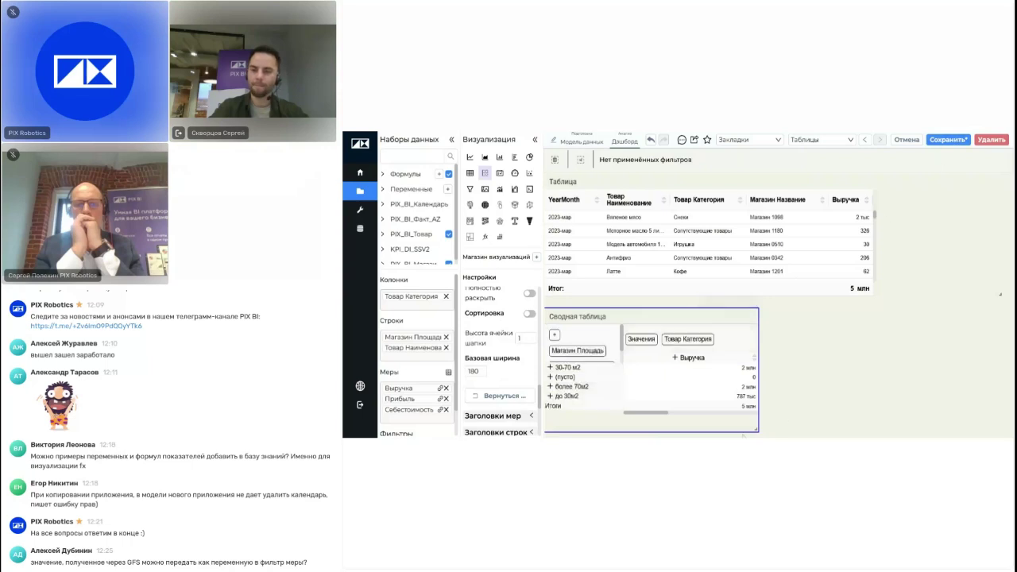
Step: Narrow the frame of Сводная таблица further, make it slightly shorter, and save the dashboard
drag(751, 430, 710, 421)
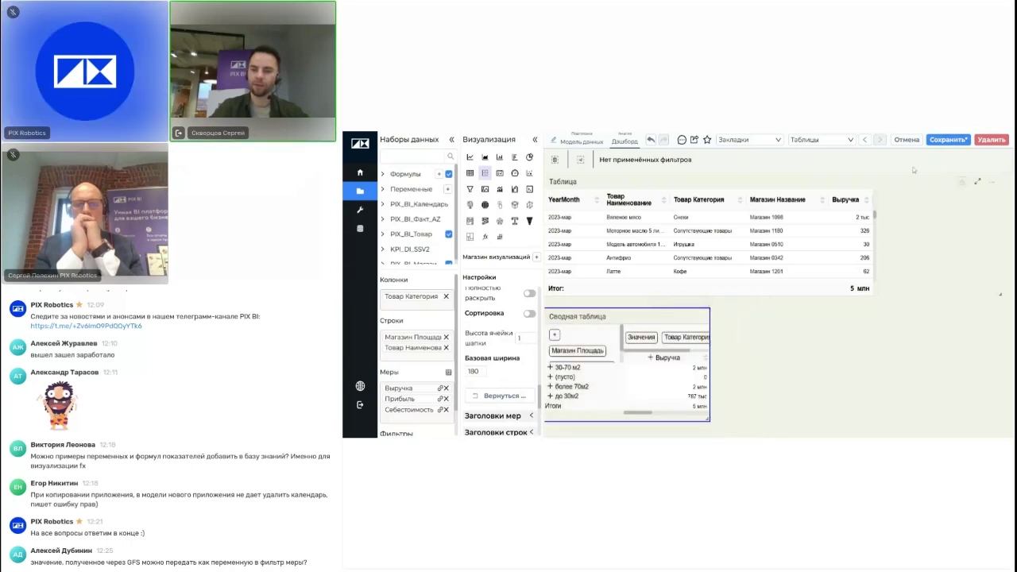
click(940, 141)
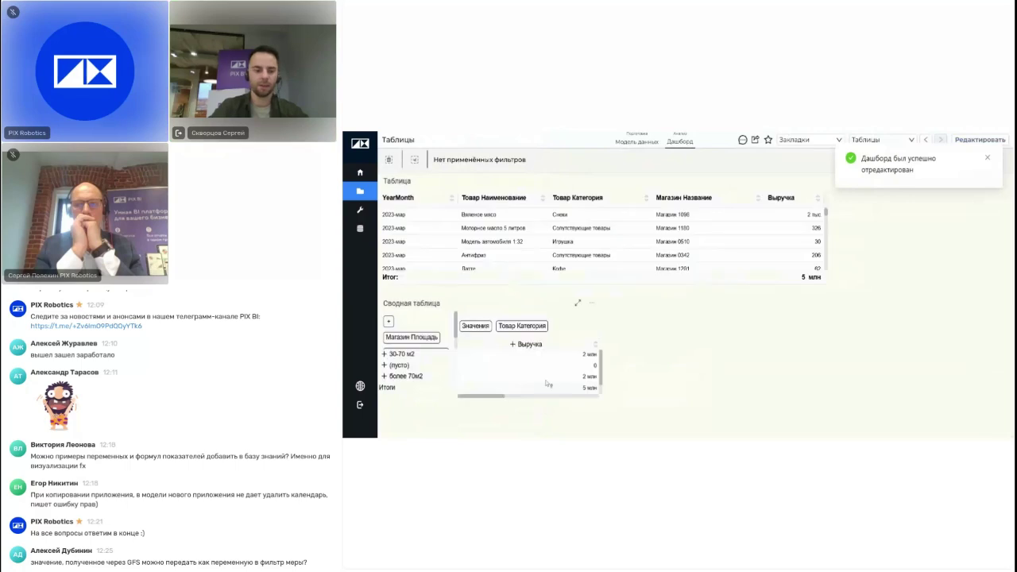
mouse_move(487, 396)
mouse_down()
mouse_move(550, 400)
mouse_move(482, 397)
mouse_up()
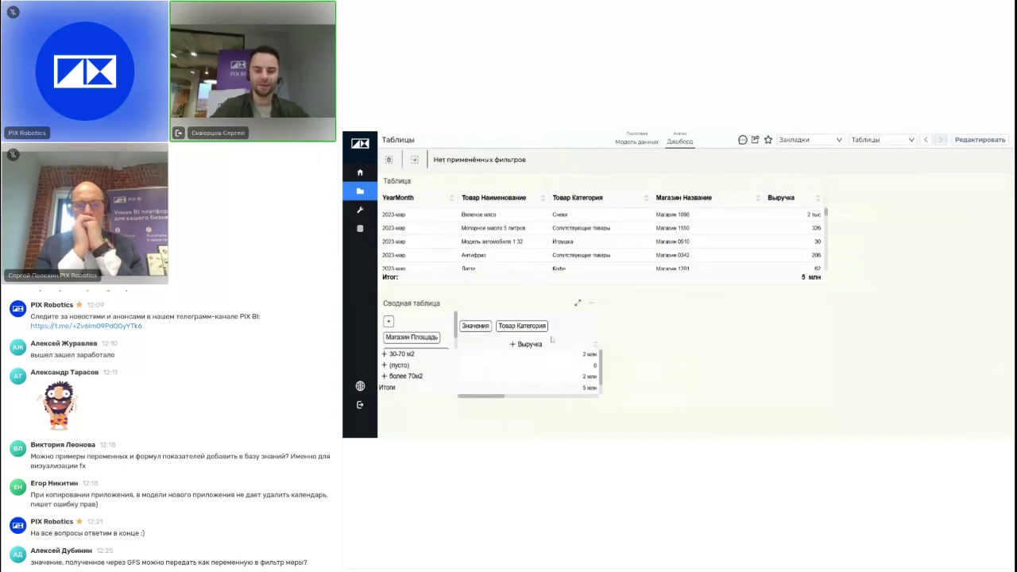
Step: Set the base width in the column header settings of Сводная таблица to 60 and save the dashboard
click(979, 140)
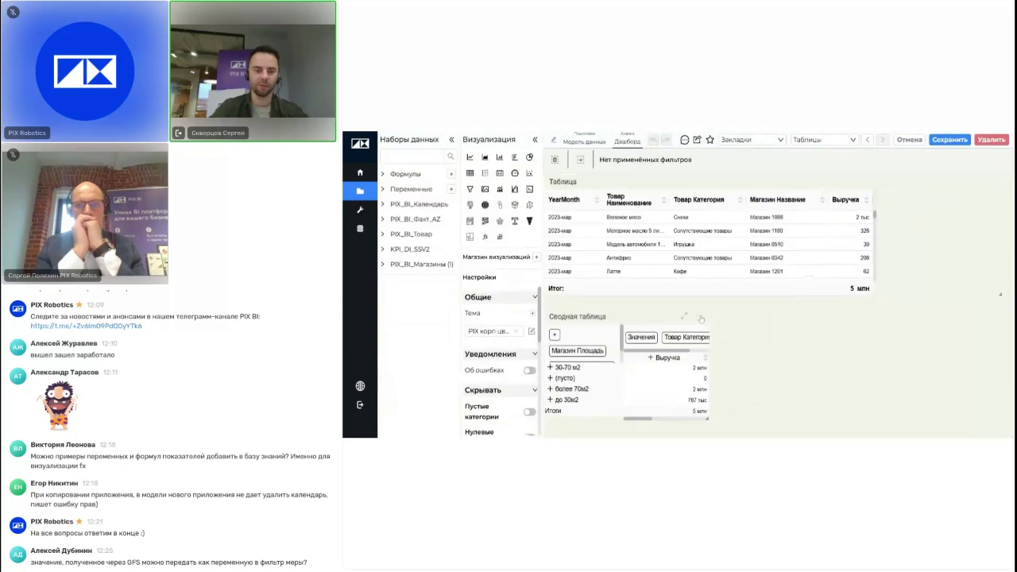
click(701, 319)
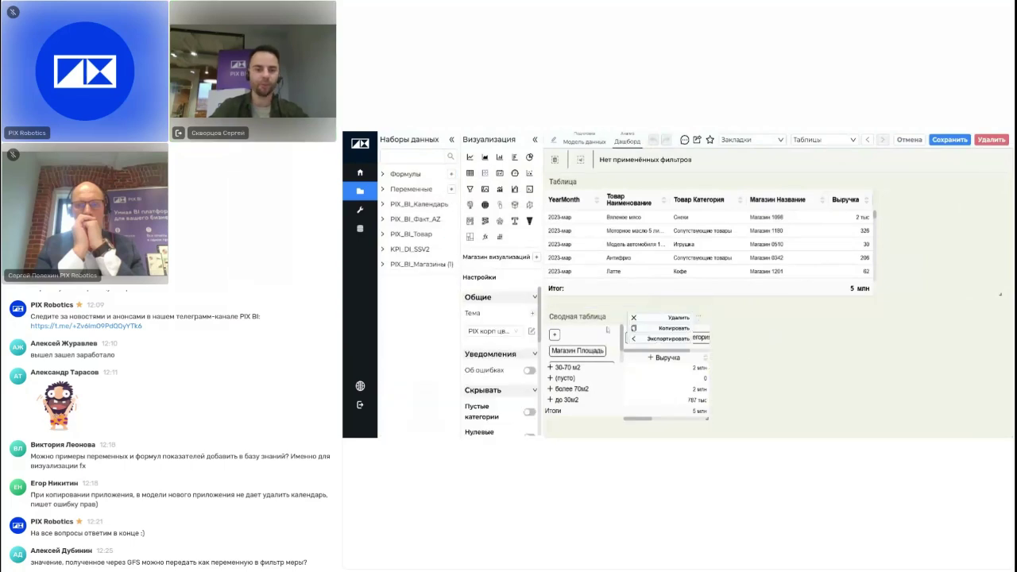
click(607, 329)
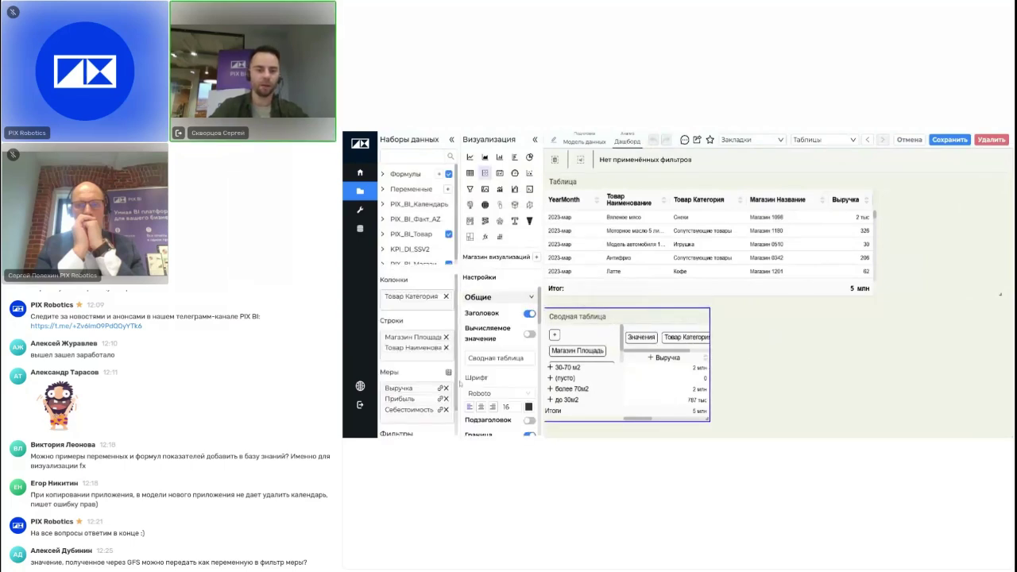
scroll(500, 373, down, 5)
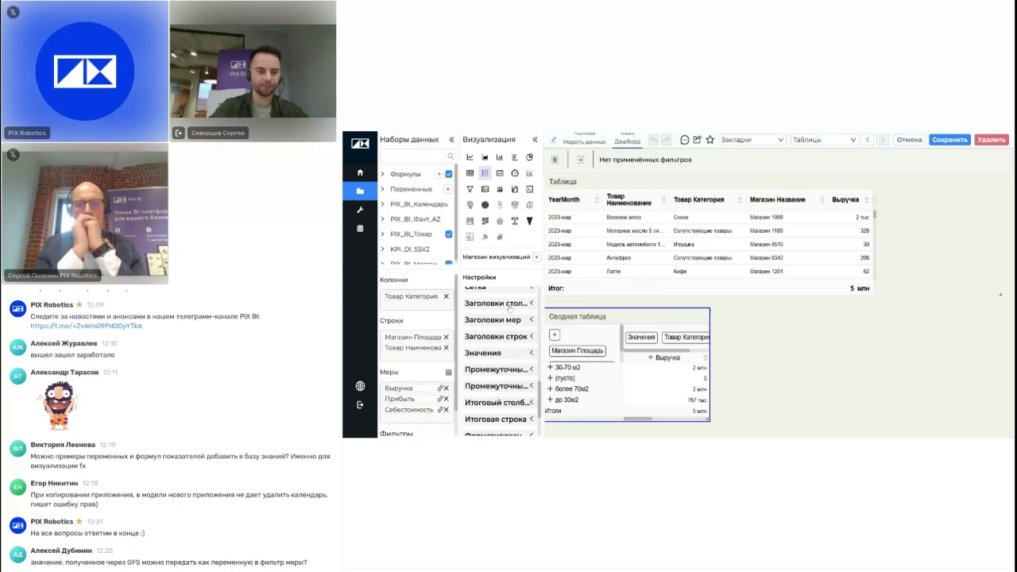
click(497, 302)
scroll(500, 341, down, 2)
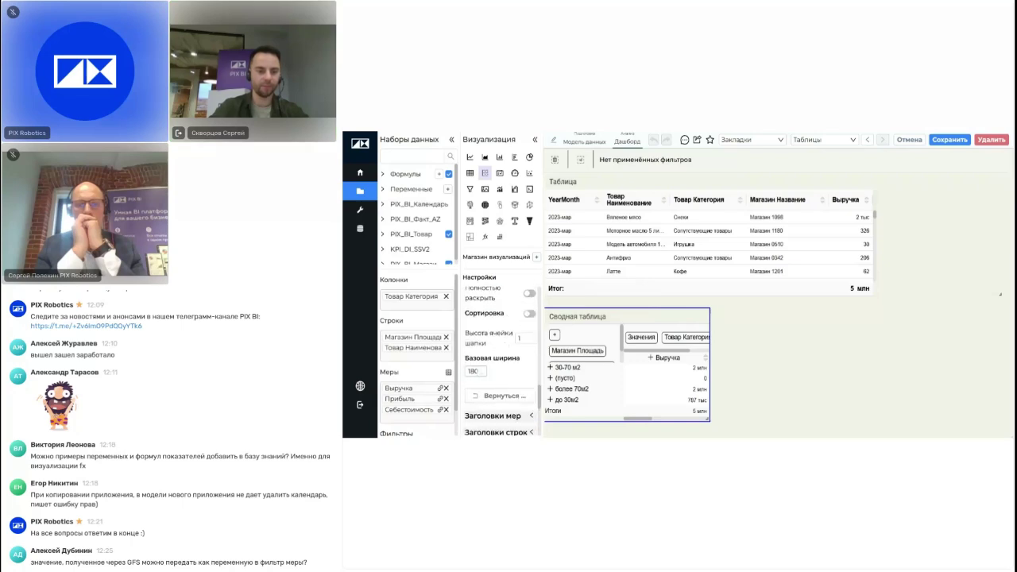
double_click(474, 371)
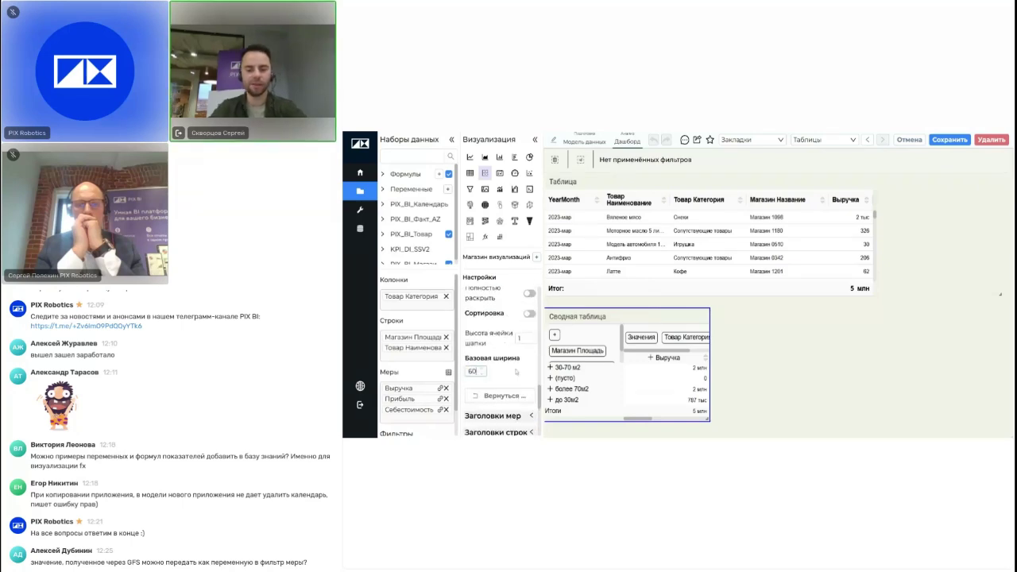
text(60)
click(950, 139)
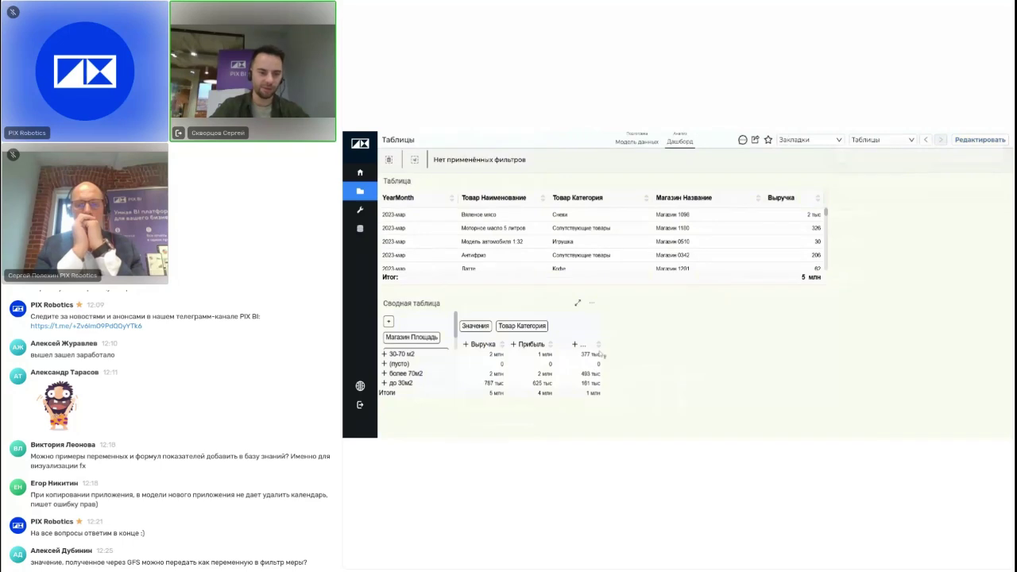
Step: Leave editing without changes and try to move the Товар Категория field ahead of Значения in Сводная таблица
click(979, 140)
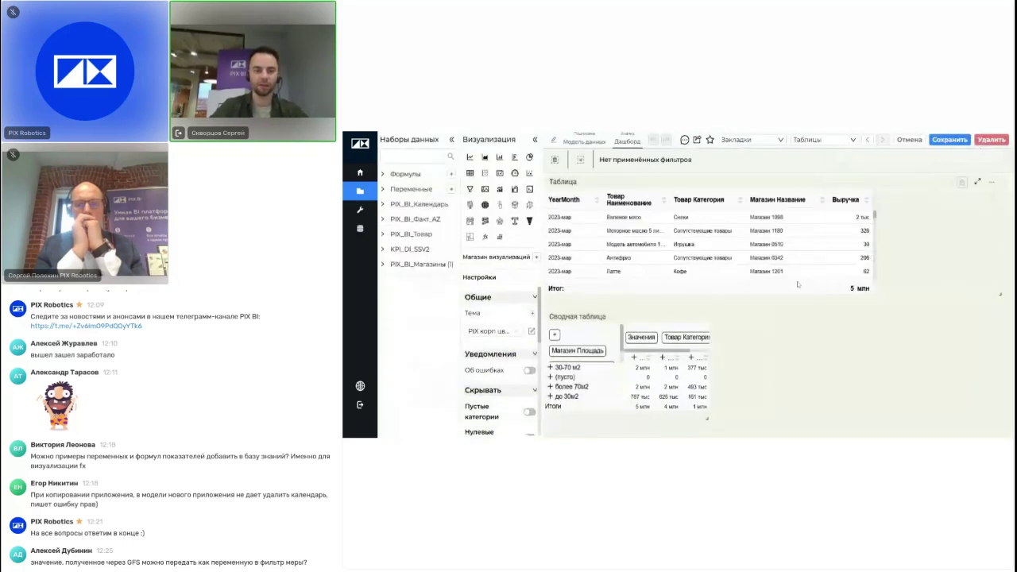
click(907, 141)
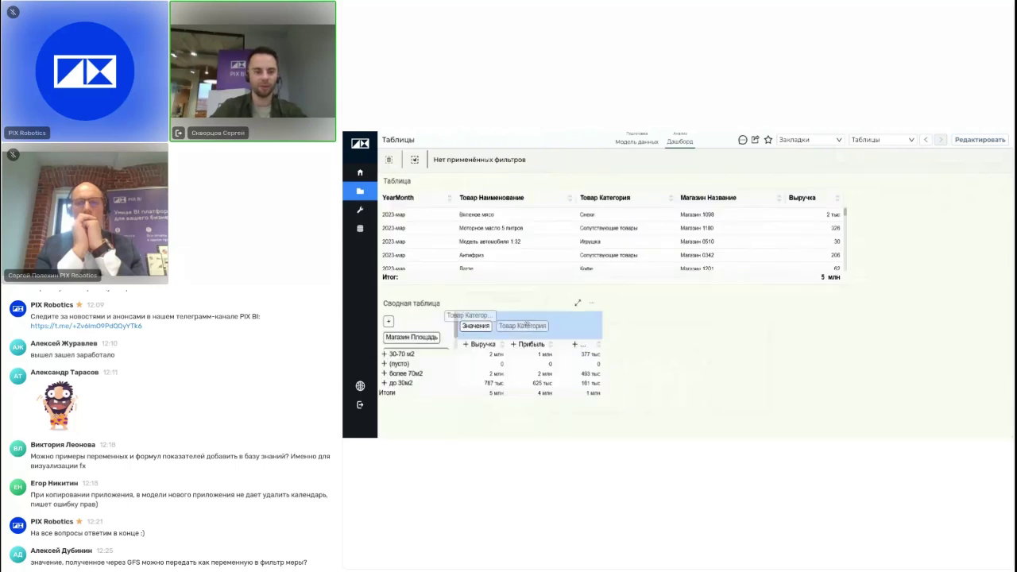
drag(527, 323, 471, 324)
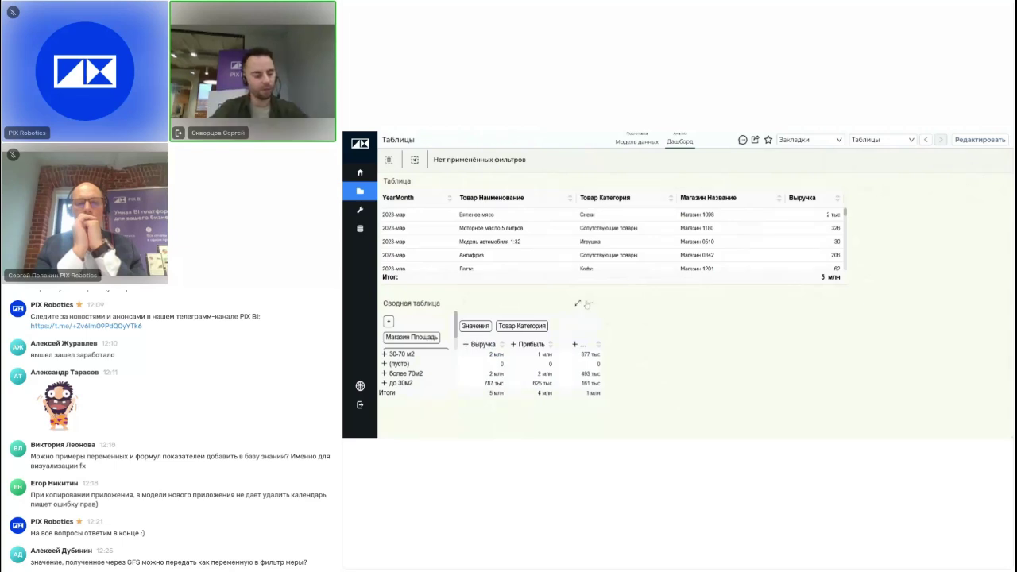
Step: Reopen the dashboard for editing and widen the frame of Сводная таблица to 36 x 11
click(972, 141)
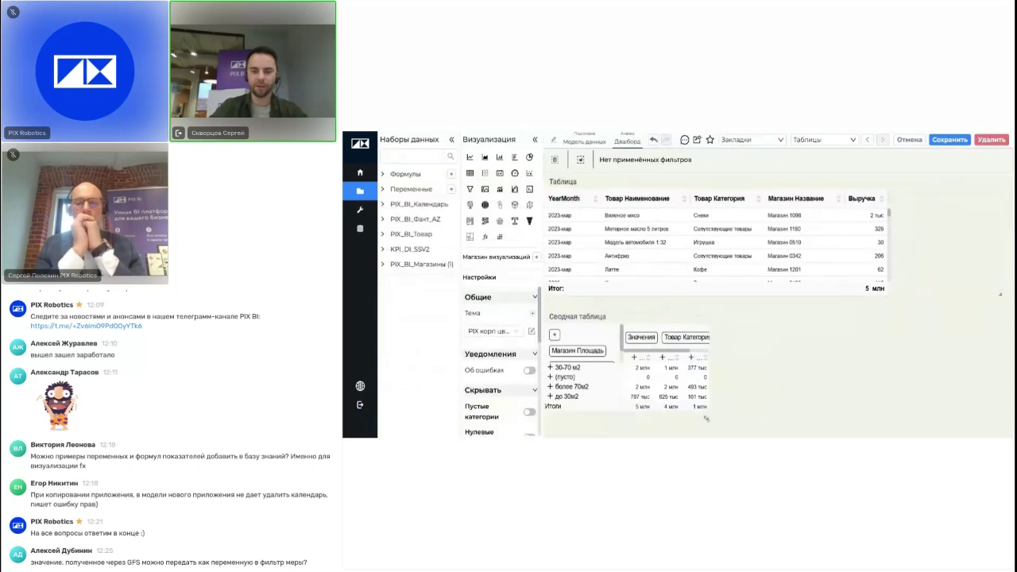
drag(706, 419, 892, 420)
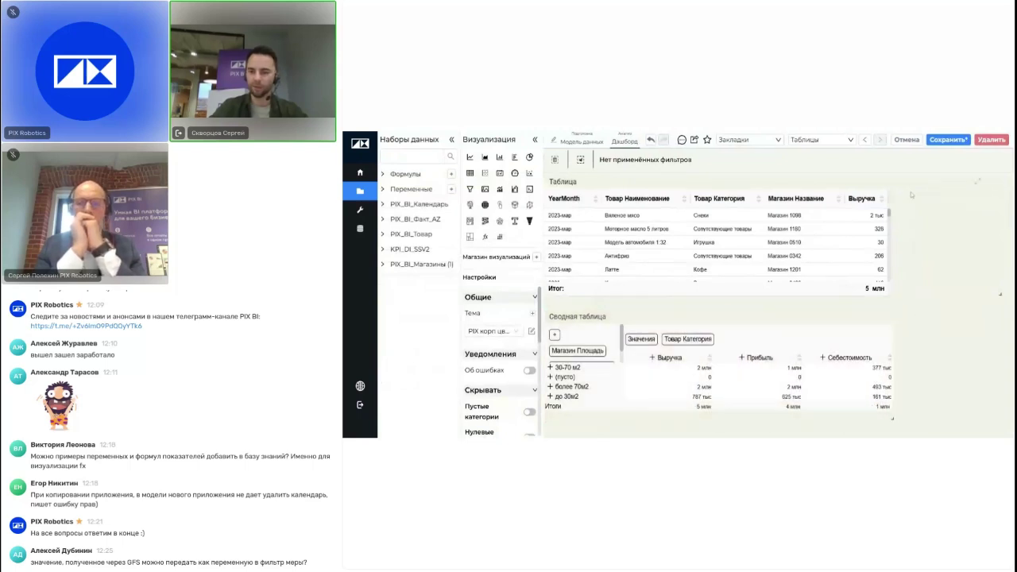
click(494, 299)
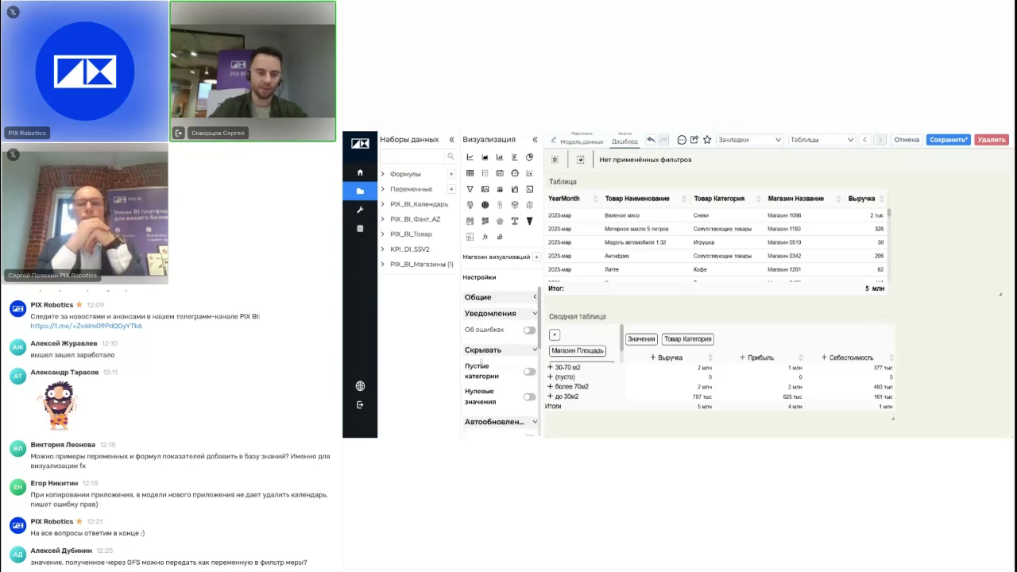
click(489, 350)
scroll(514, 350, down, 1)
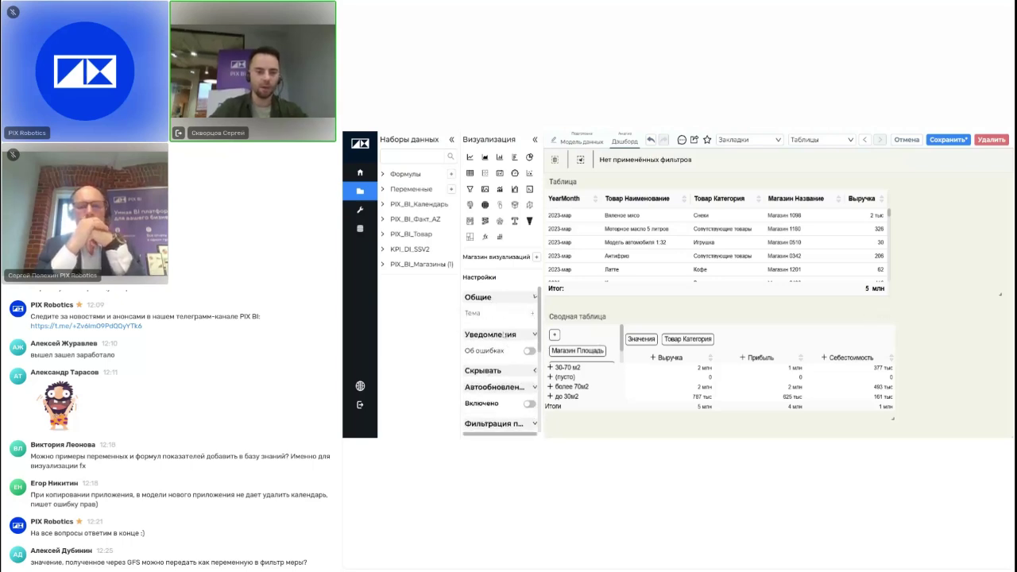
scroll(515, 349, up, 2)
scroll(517, 349, down, 2)
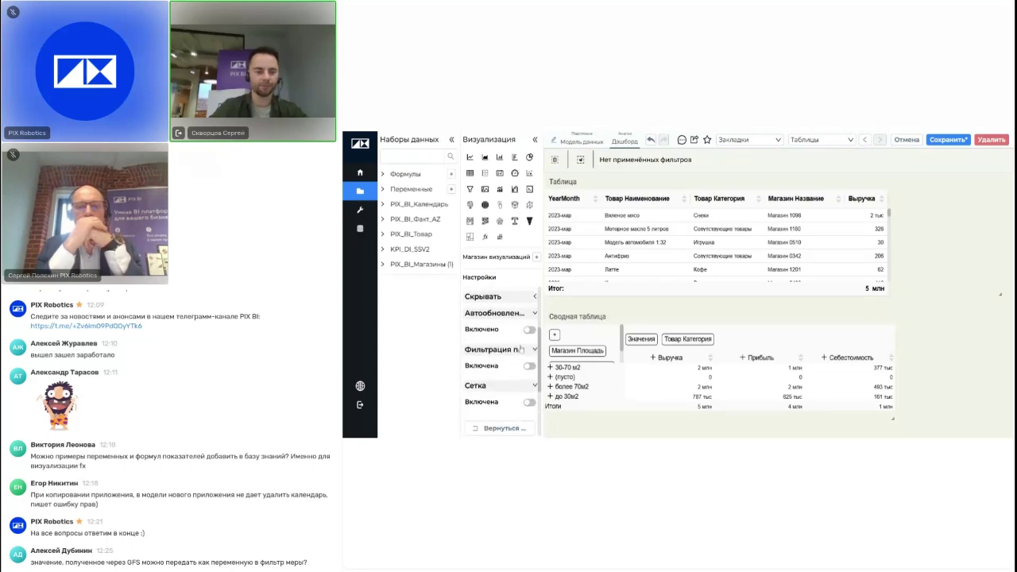
scroll(521, 348, up, 3)
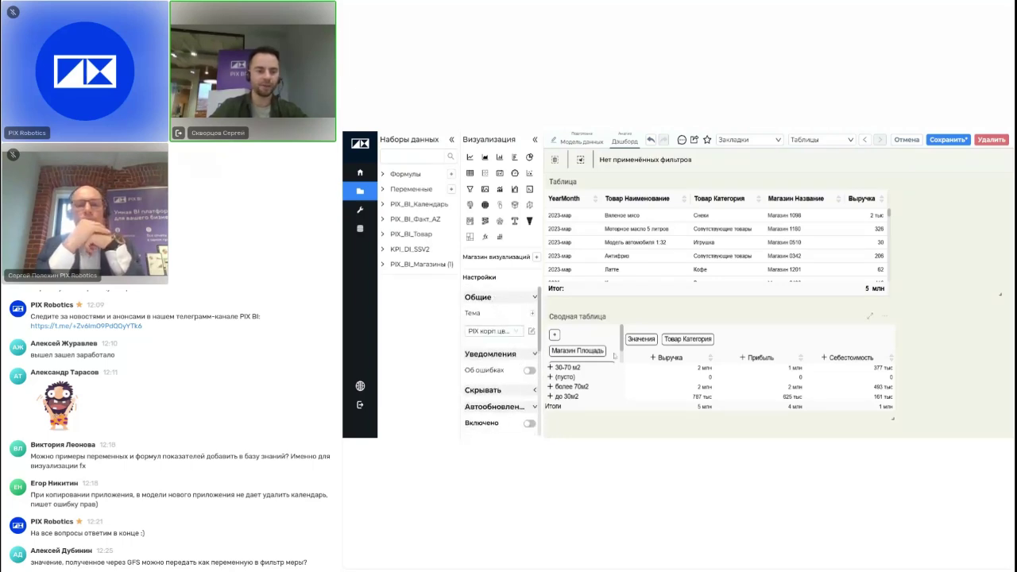
Step: Turn the Полностью раскрыть option of Сводная таблица on and off again
click(666, 388)
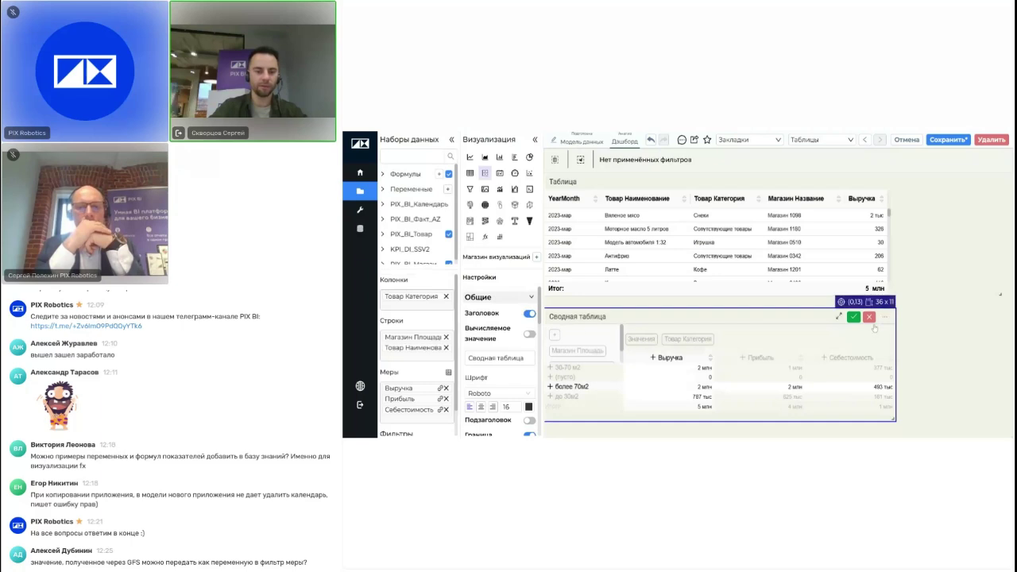
scroll(511, 330, down, 4)
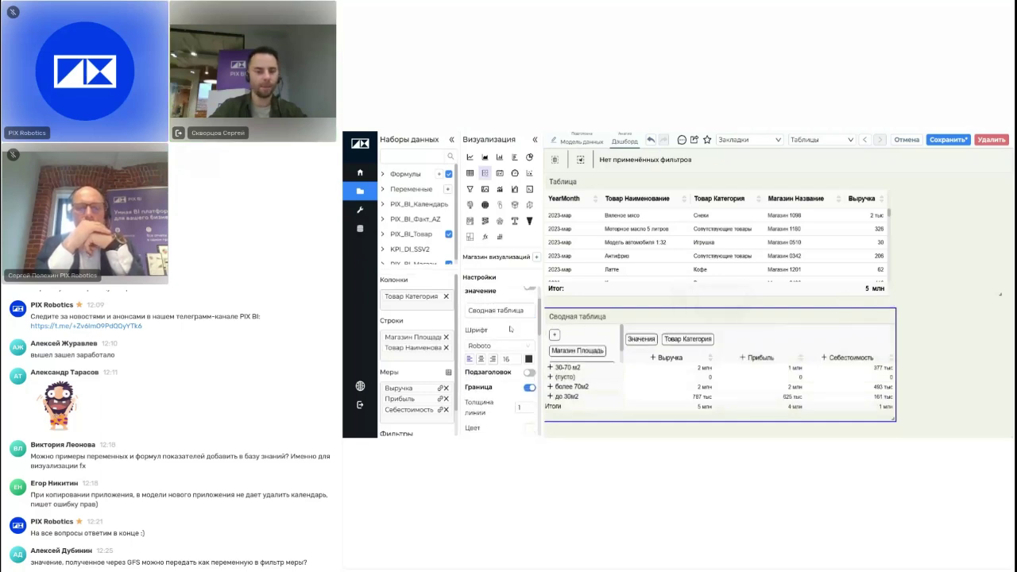
scroll(510, 329, down, 3)
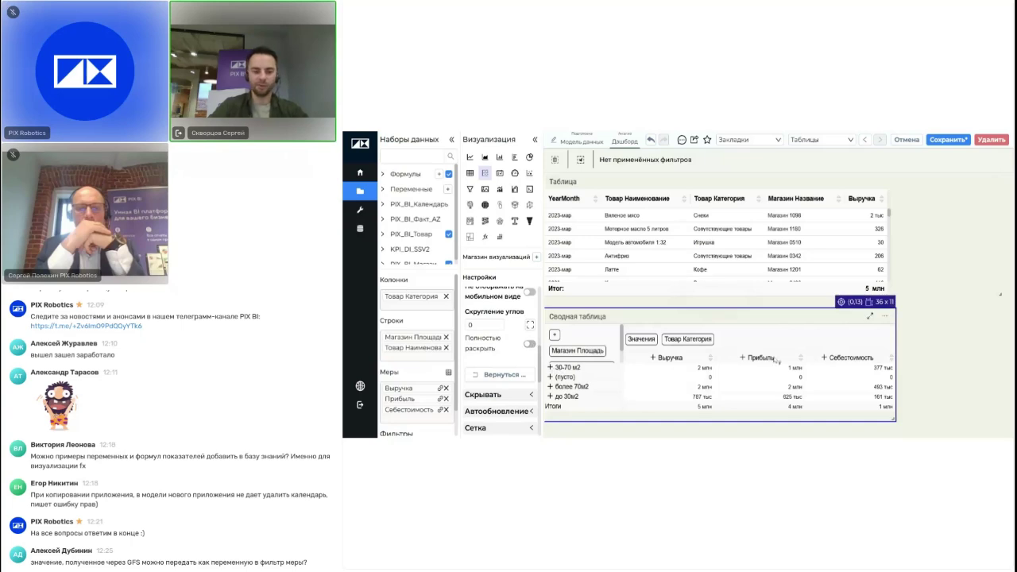
click(529, 344)
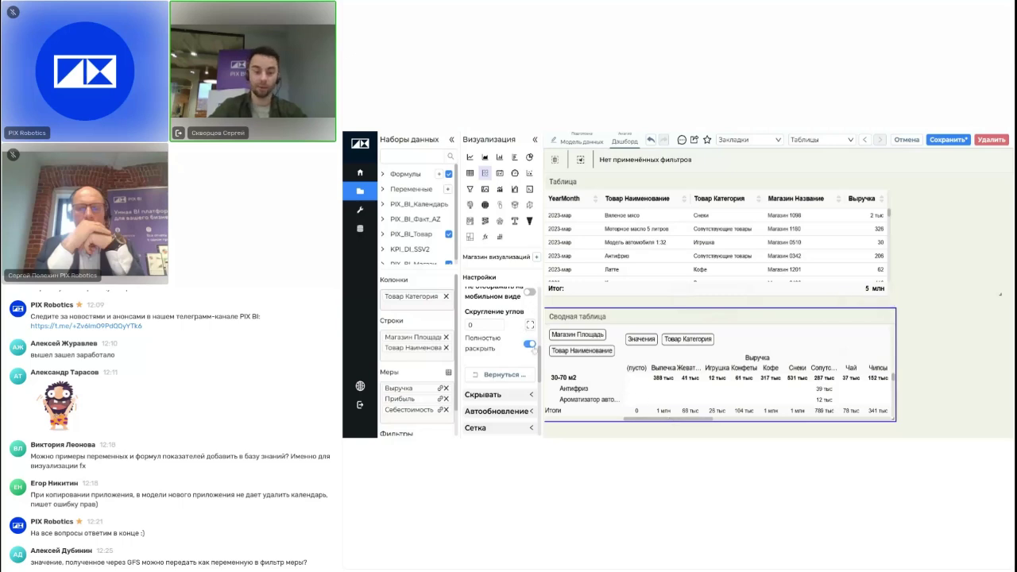
click(529, 344)
Step: Turn on the Полностью раскрыть option in the row header settings of Сводная таблица and save the dashboard
scroll(503, 359, down, 3)
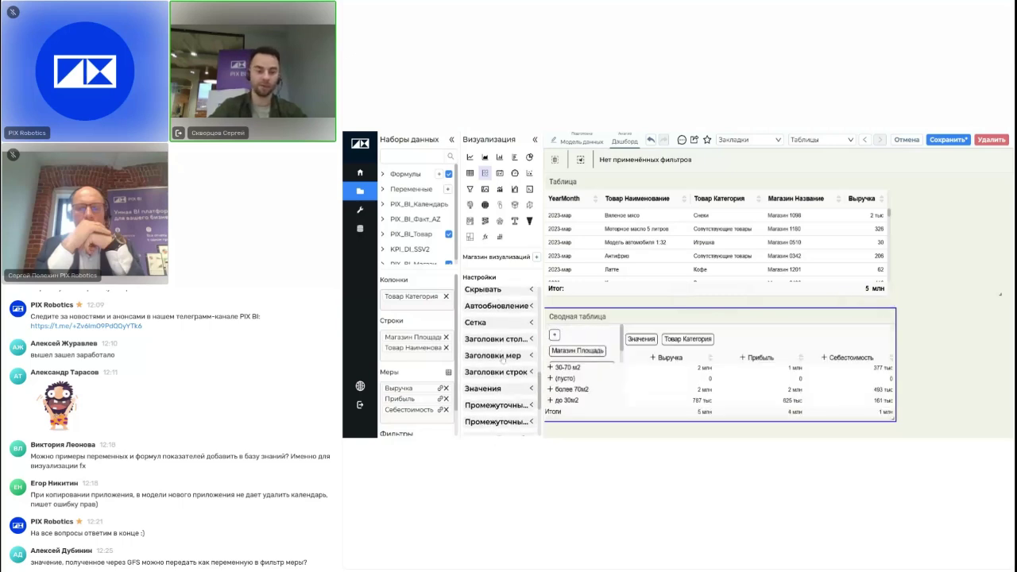
scroll(503, 360, down, 2)
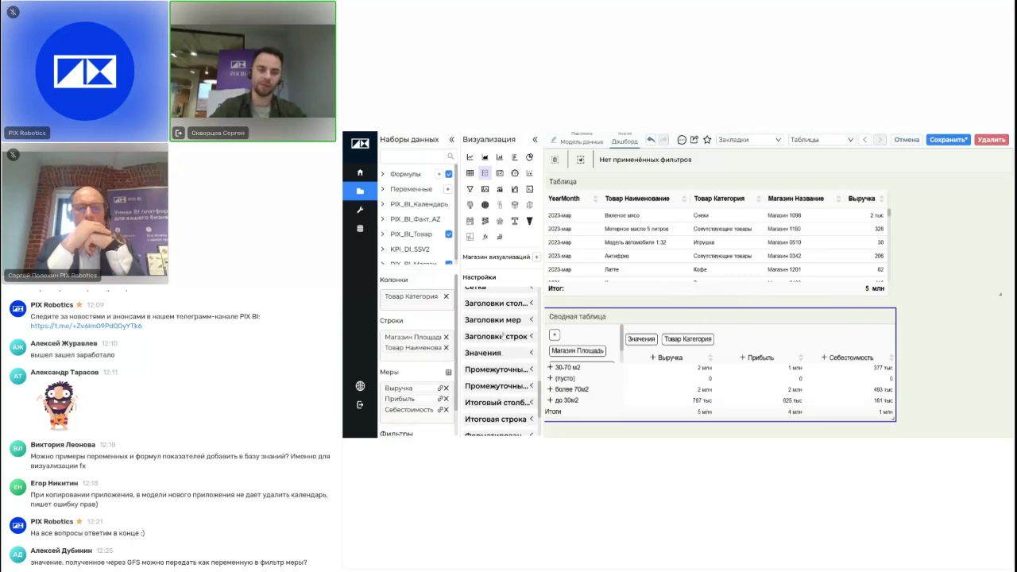
click(509, 321)
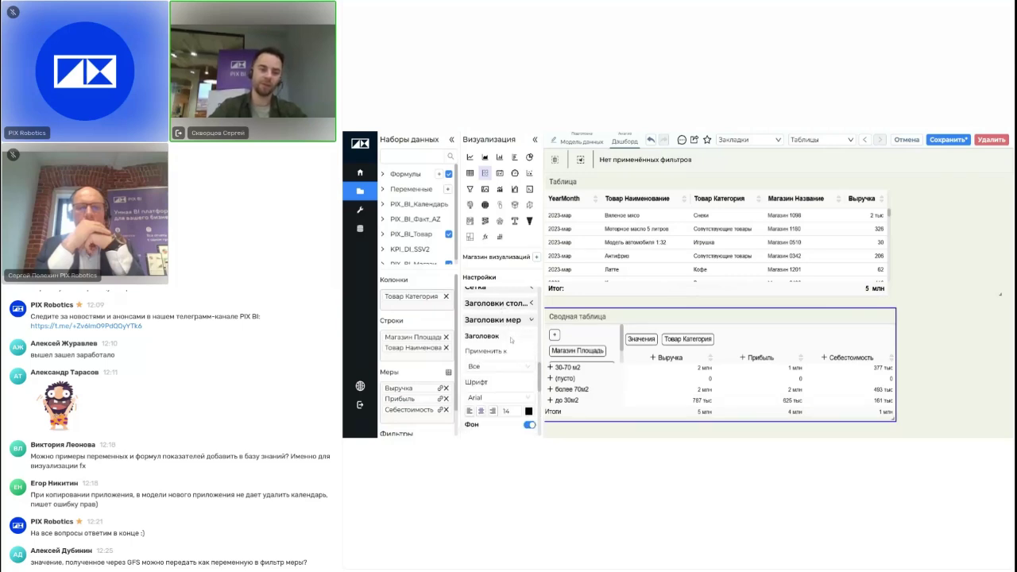
scroll(513, 338, down, 2)
scroll(517, 347, up, 3)
click(521, 361)
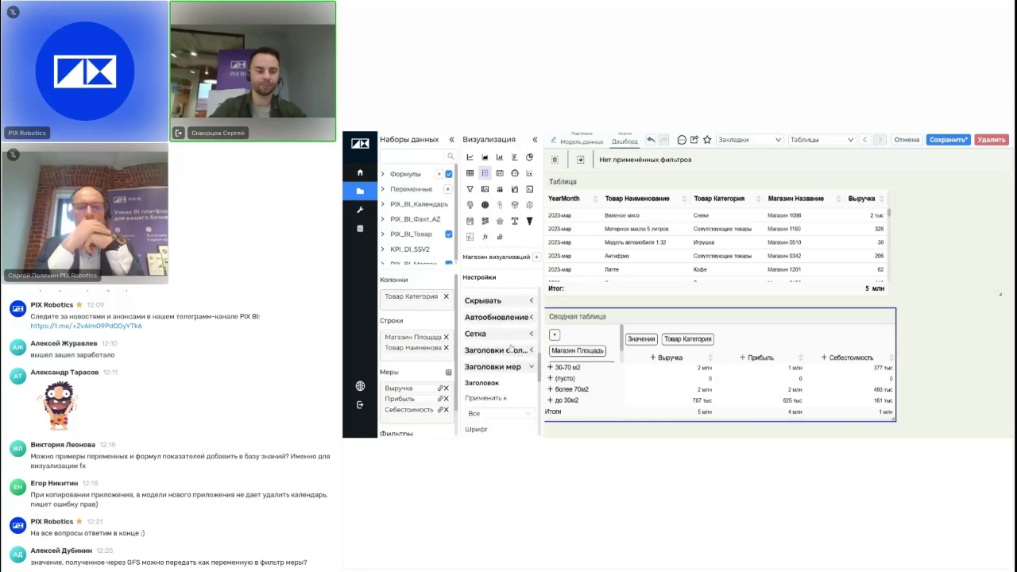
scroll(522, 373, down, 3)
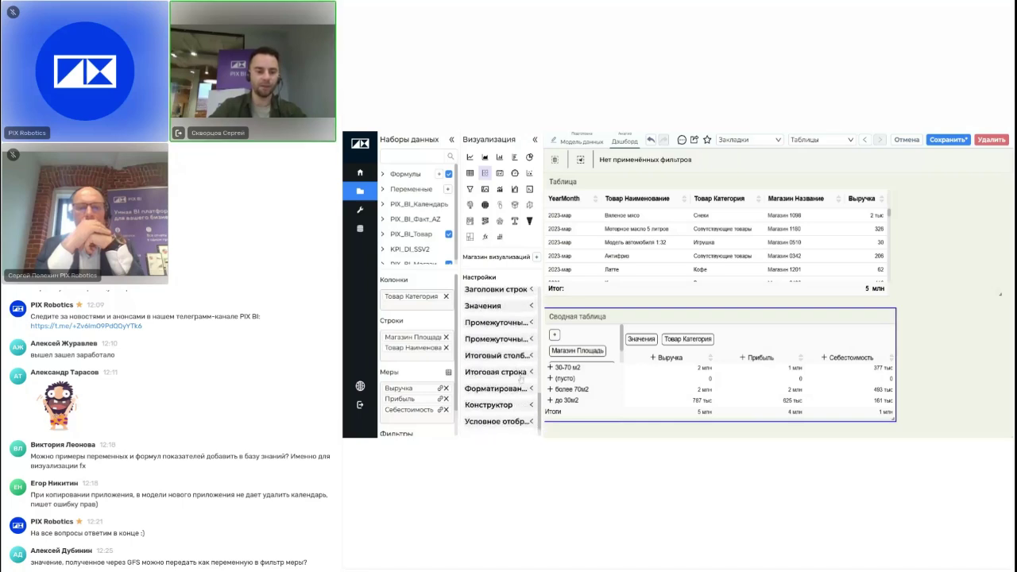
scroll(511, 354, up, 2)
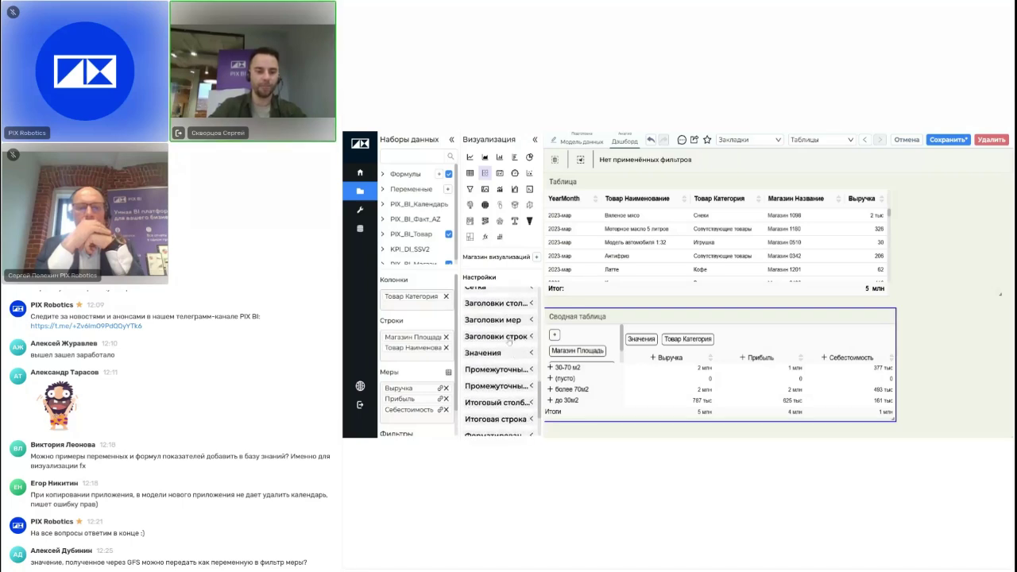
click(508, 339)
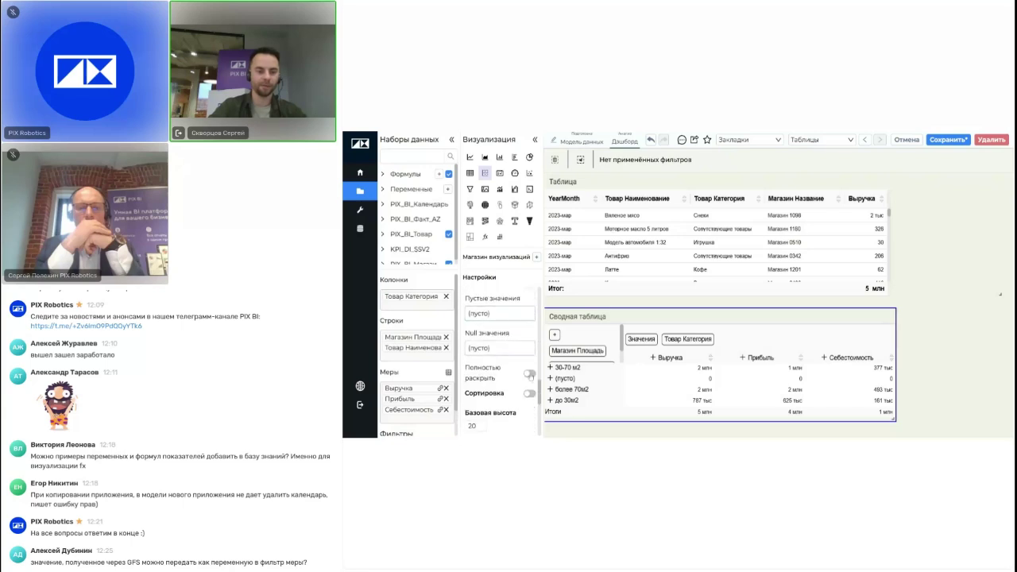
scroll(524, 375, up, 4)
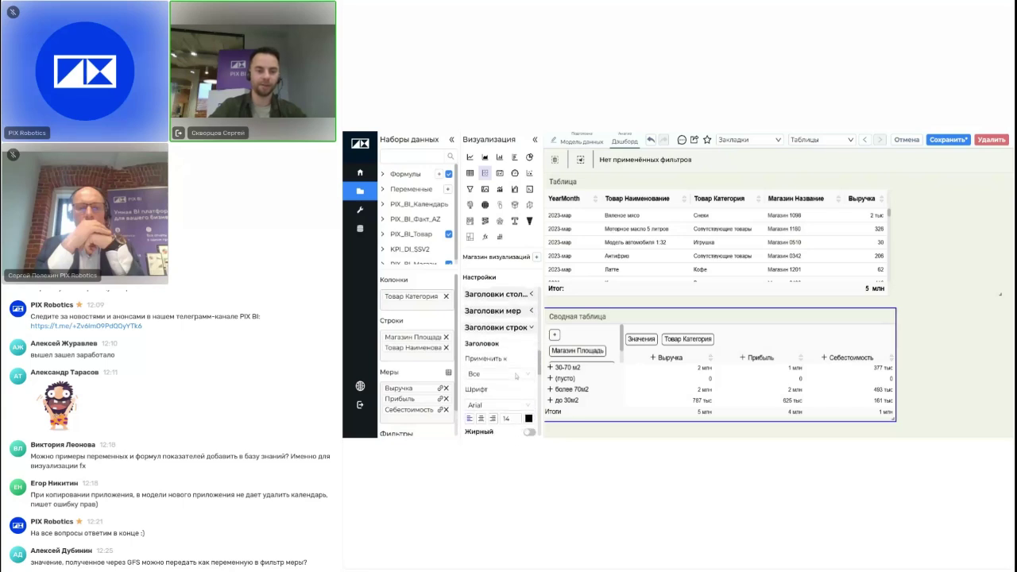
scroll(517, 376, down, 4)
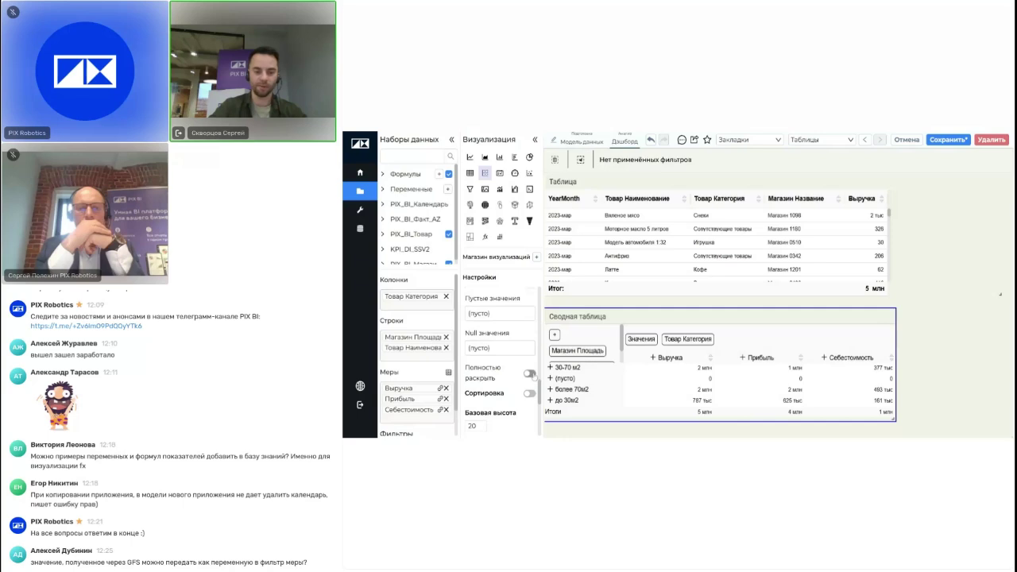
click(529, 373)
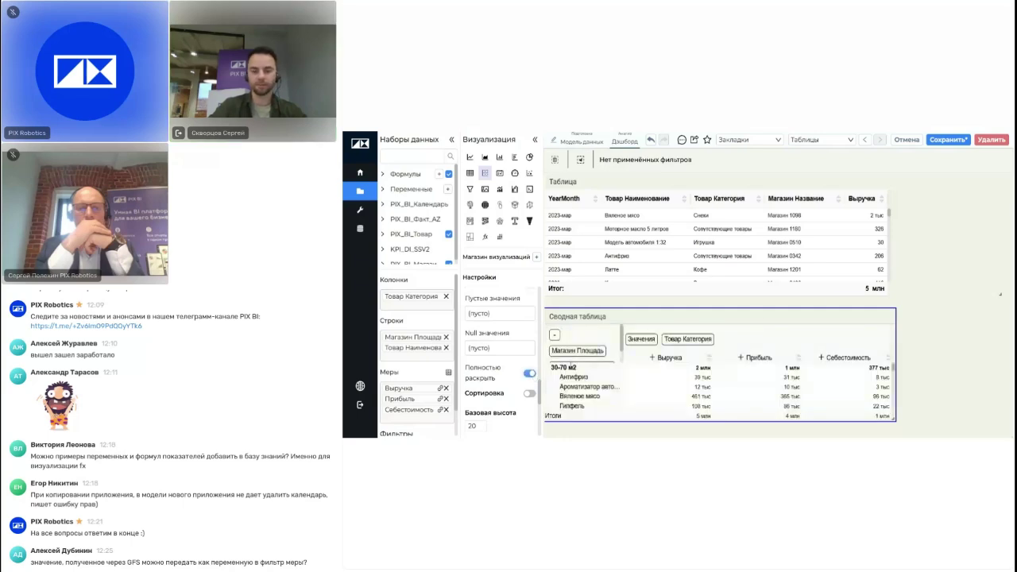
click(948, 140)
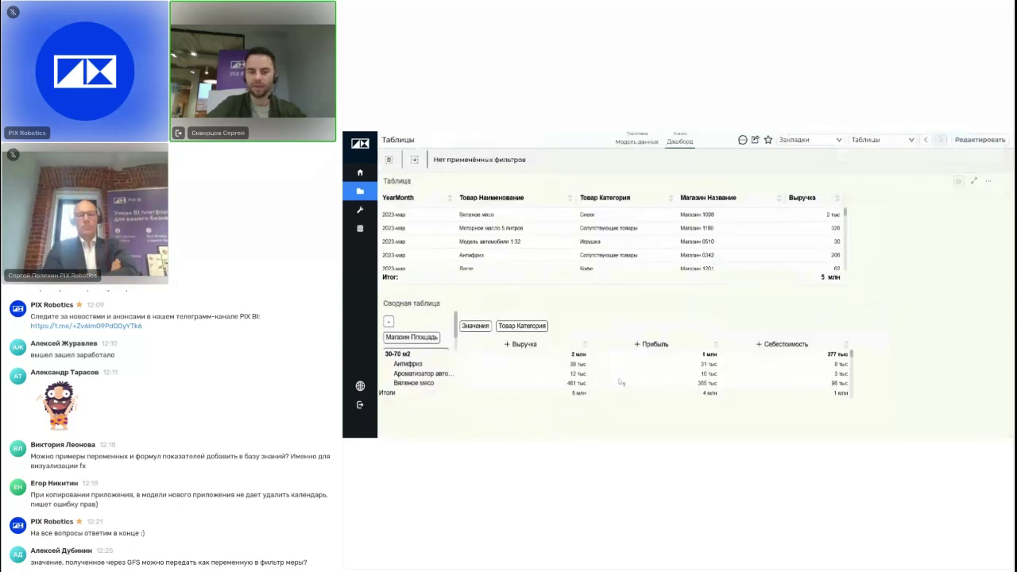
Step: Expand the Выручка group in Сводная таблица by product category and collapse it again
click(506, 345)
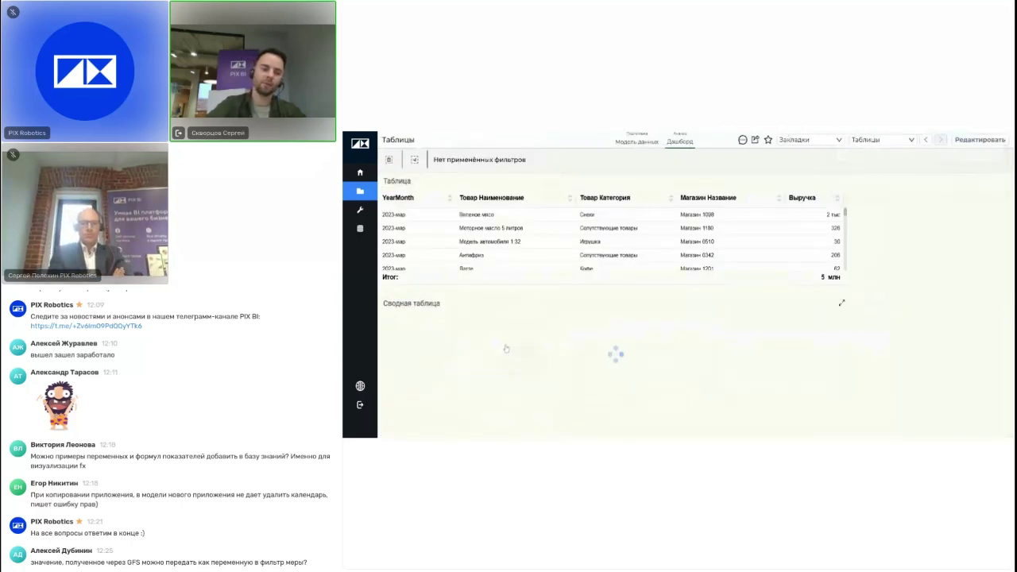
click(609, 345)
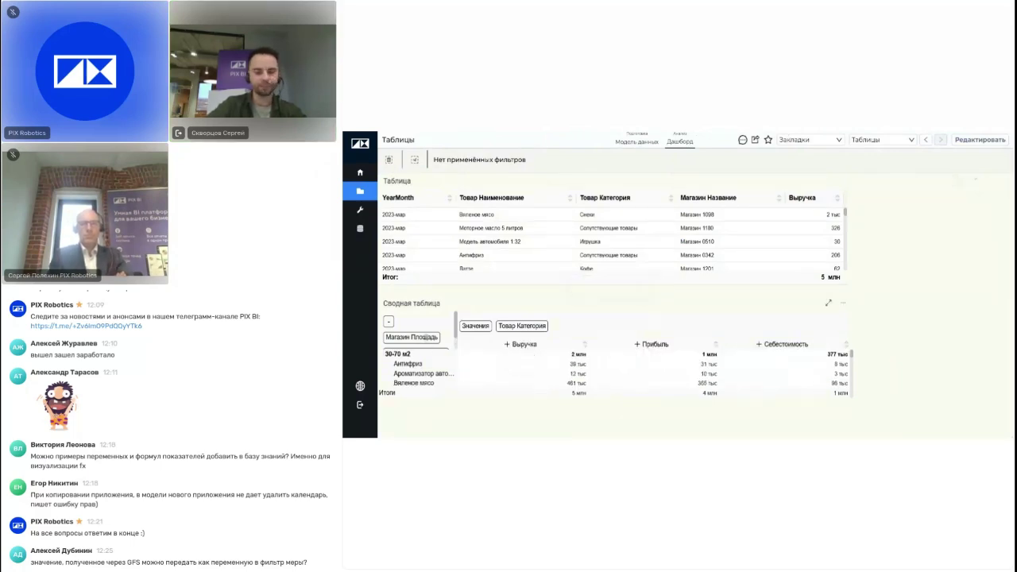
Step: Widen the row header area of Сводная таблица and the Товар Наименование column of Таблица
drag(459, 343, 517, 342)
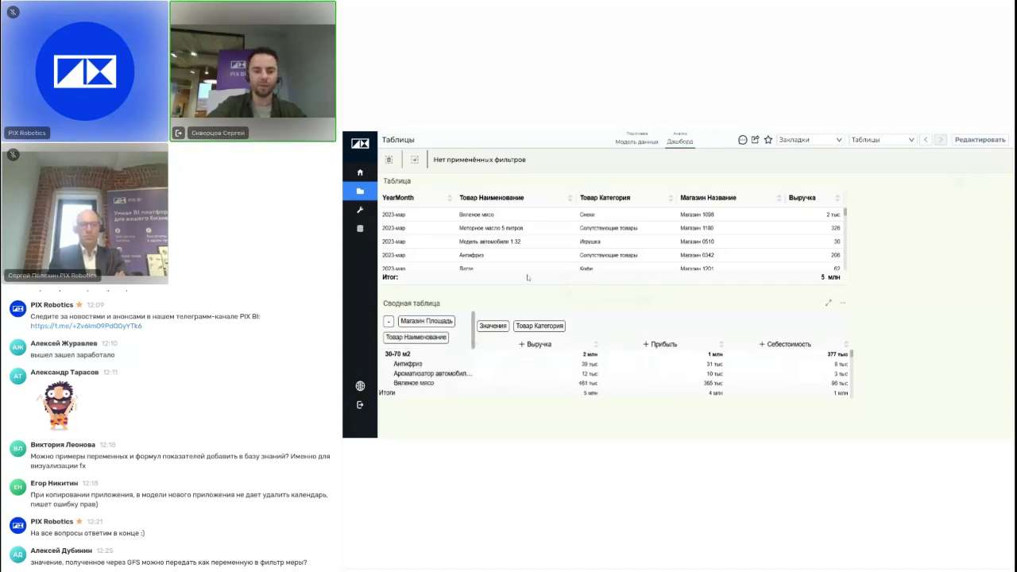
drag(575, 198, 613, 198)
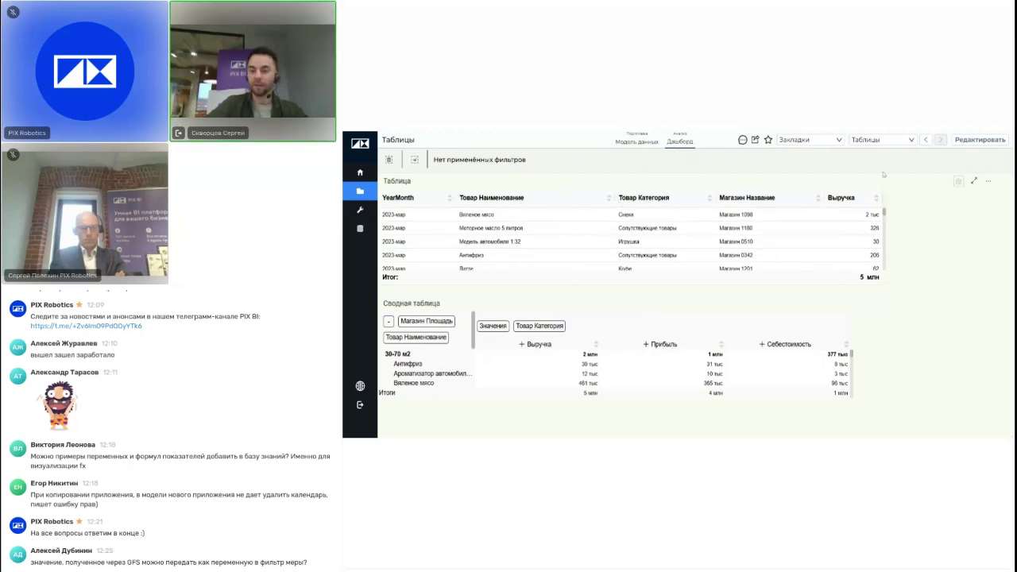
click(873, 142)
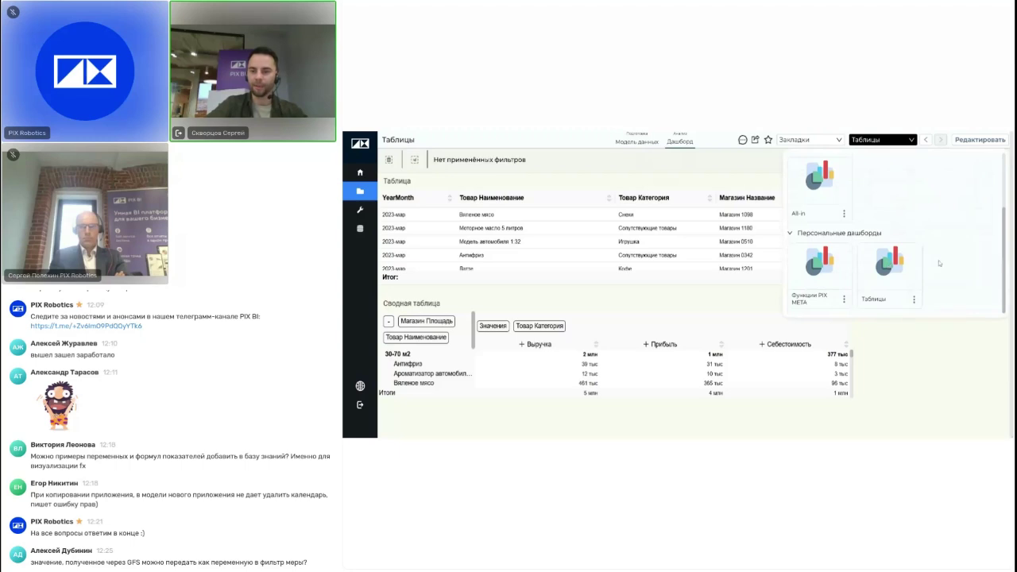
click(645, 171)
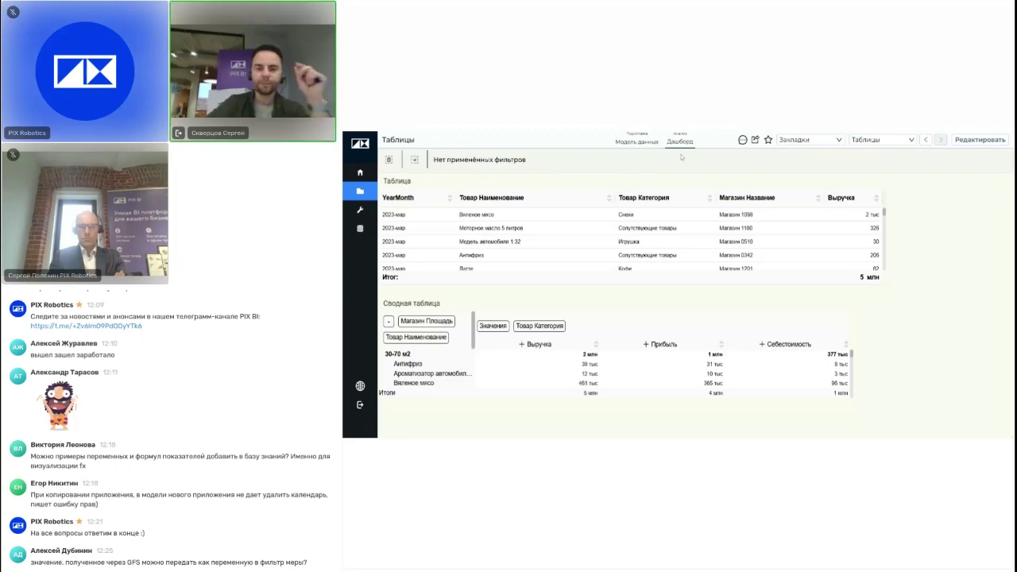
Step: Open the application's data model and open the PIX_BI_Магазины (1) dataset for editing
click(640, 143)
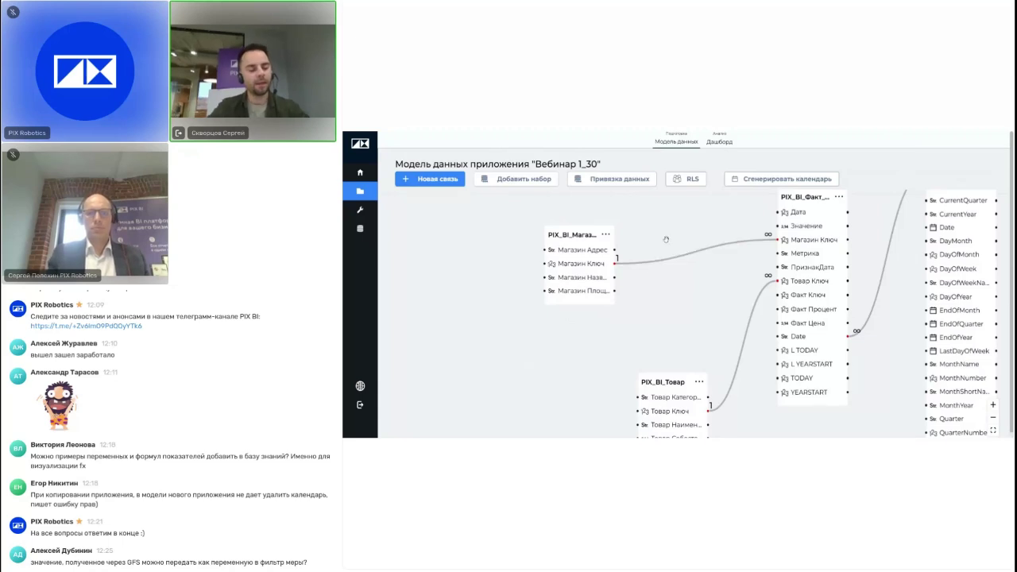
scroll(669, 309, down, 1)
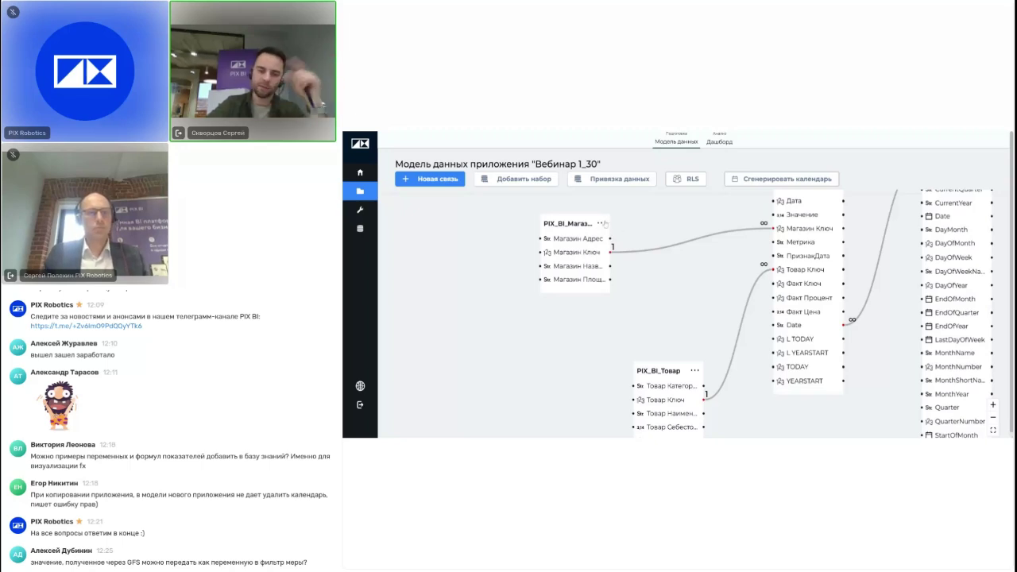
click(602, 224)
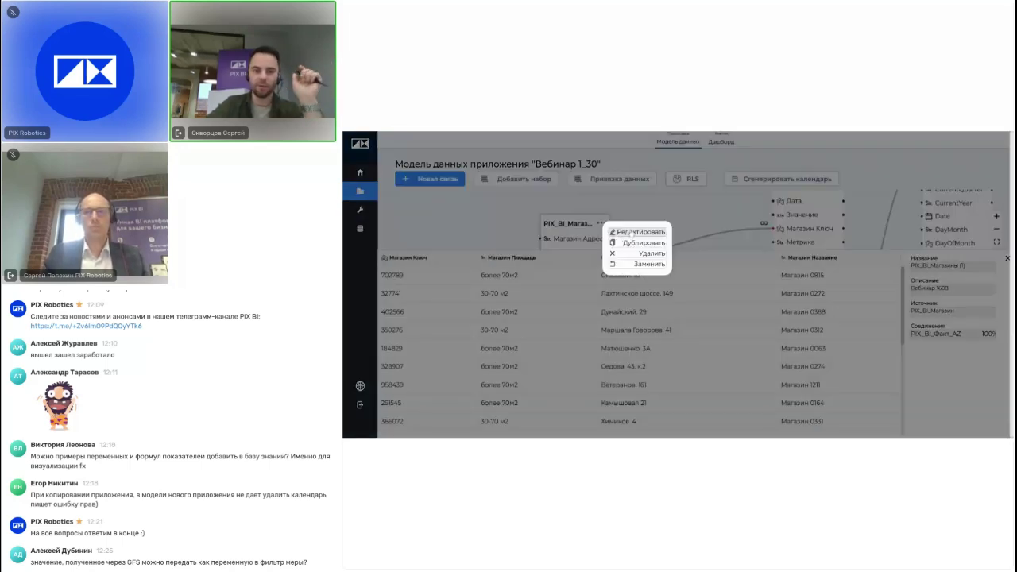
click(632, 231)
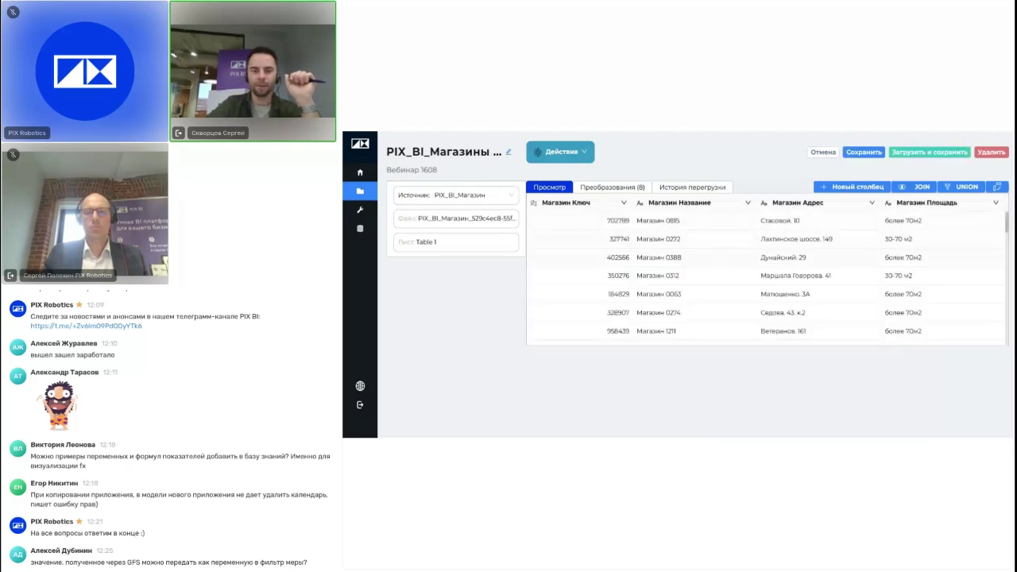
Step: Replace the dataset's source with PIX_BI_Магазин_PROD1, keeping the previously applied transformations, and load and save the dataset
click(473, 195)
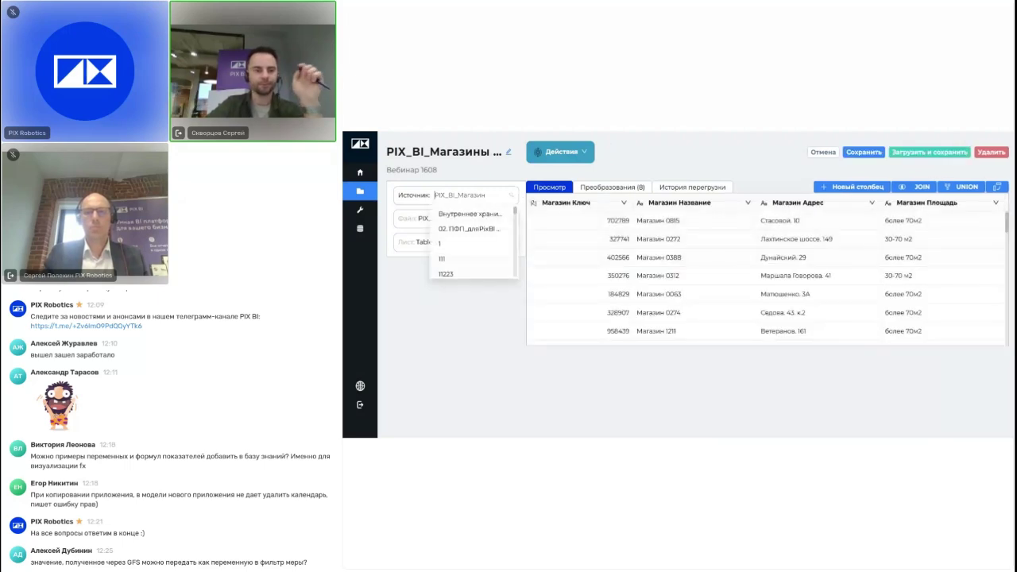
click(467, 172)
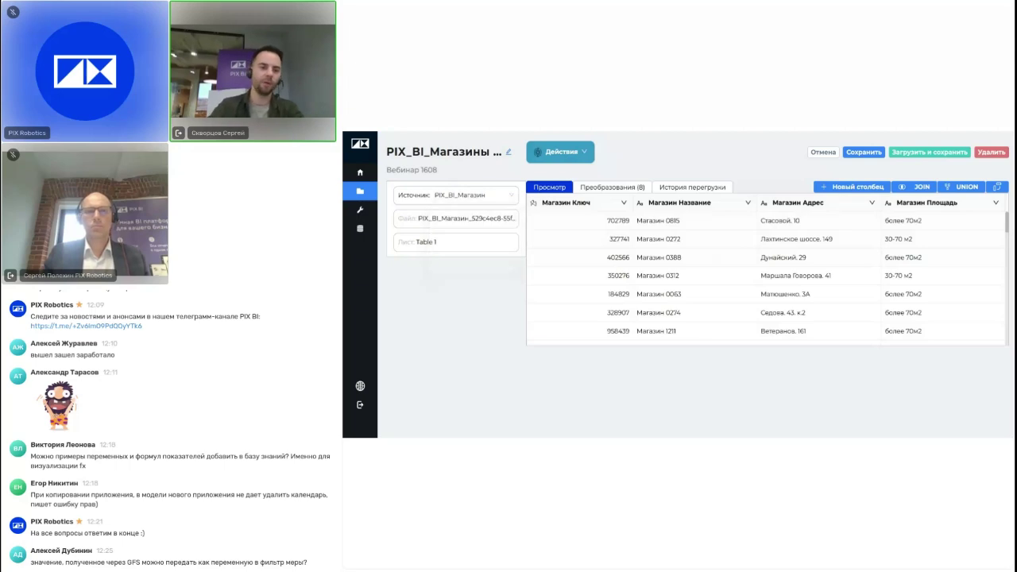
click(434, 194)
text(PIX)
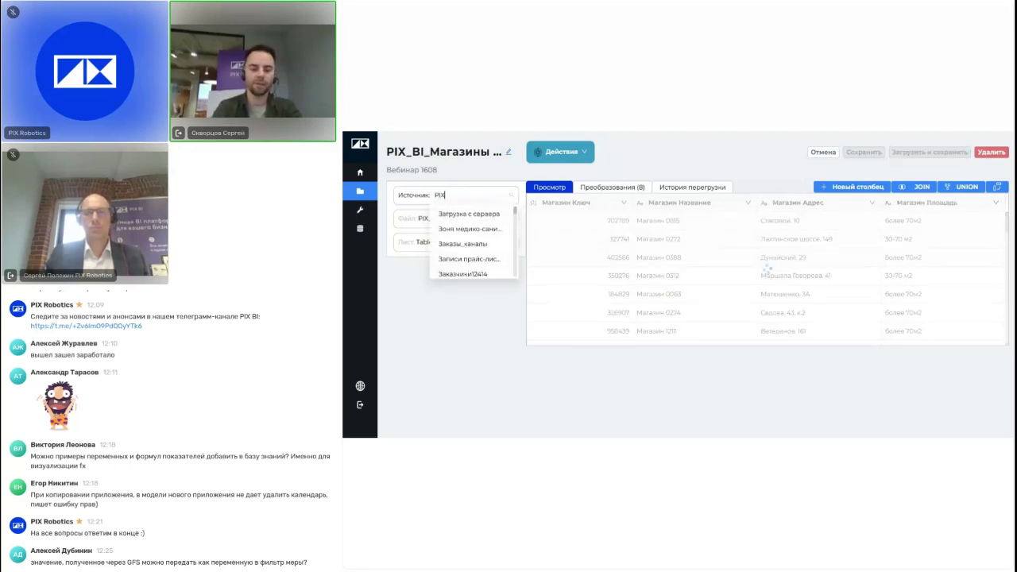
text(_BI_)
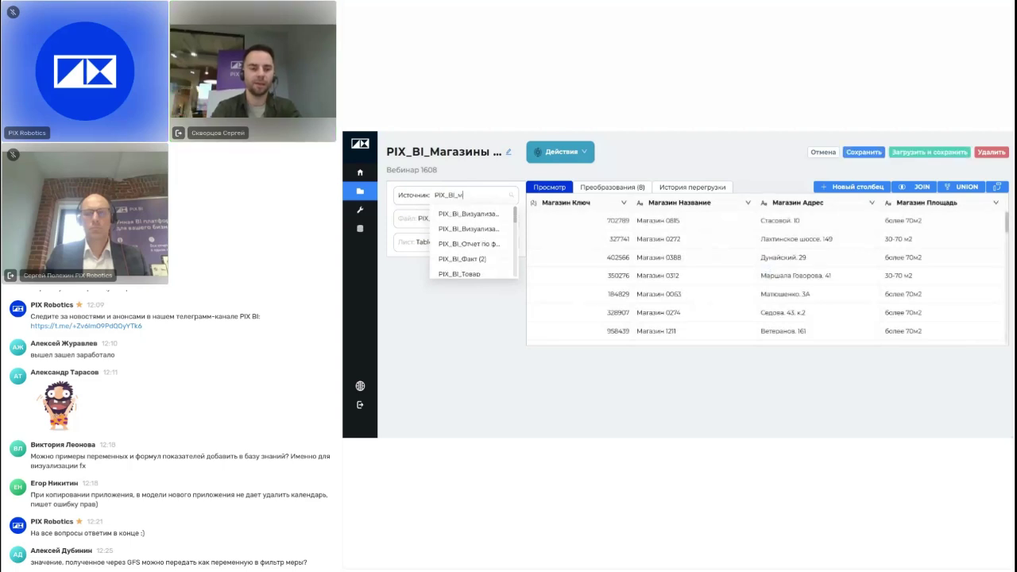
text(маг)
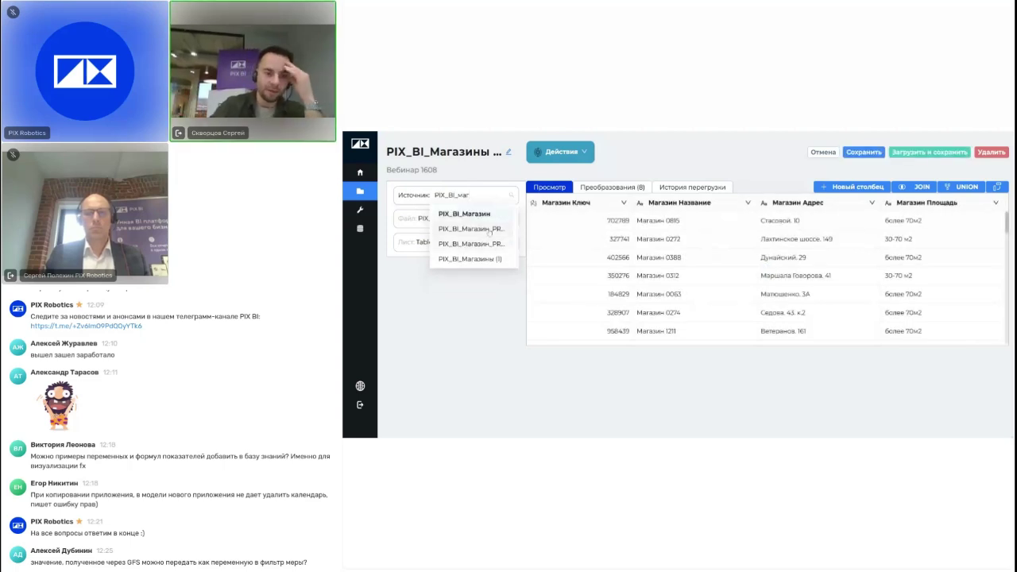
click(495, 244)
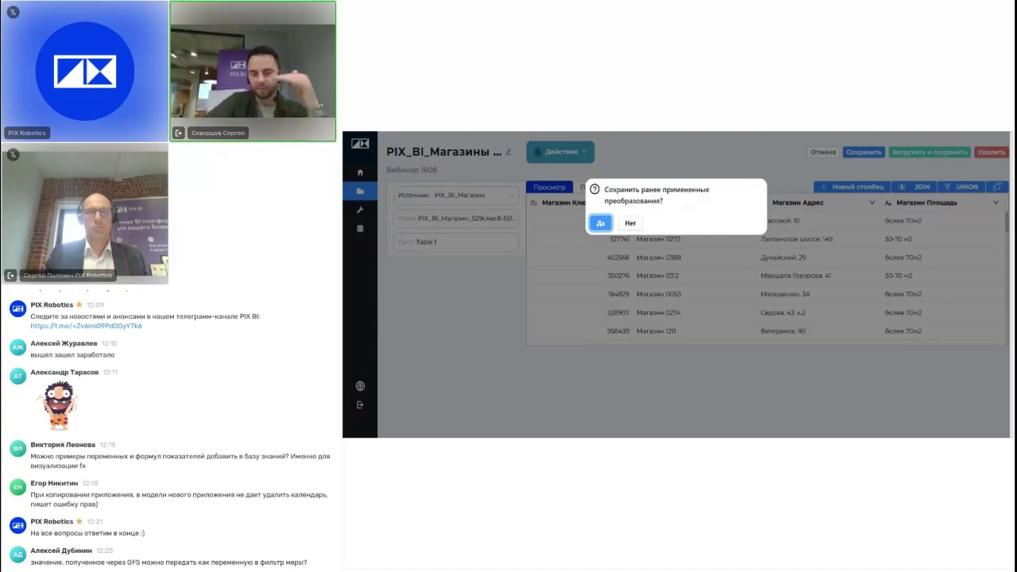
click(601, 223)
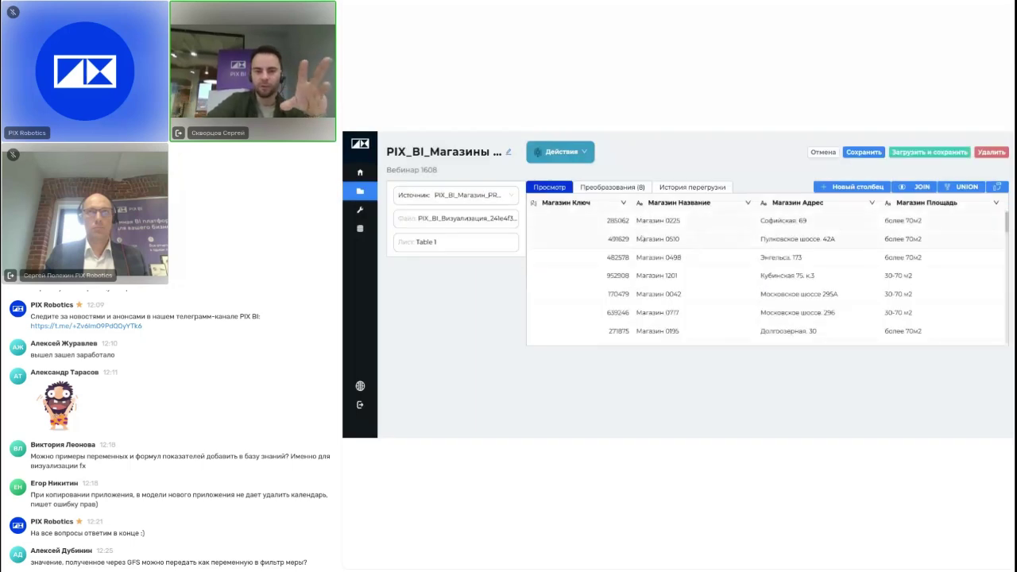
click(928, 152)
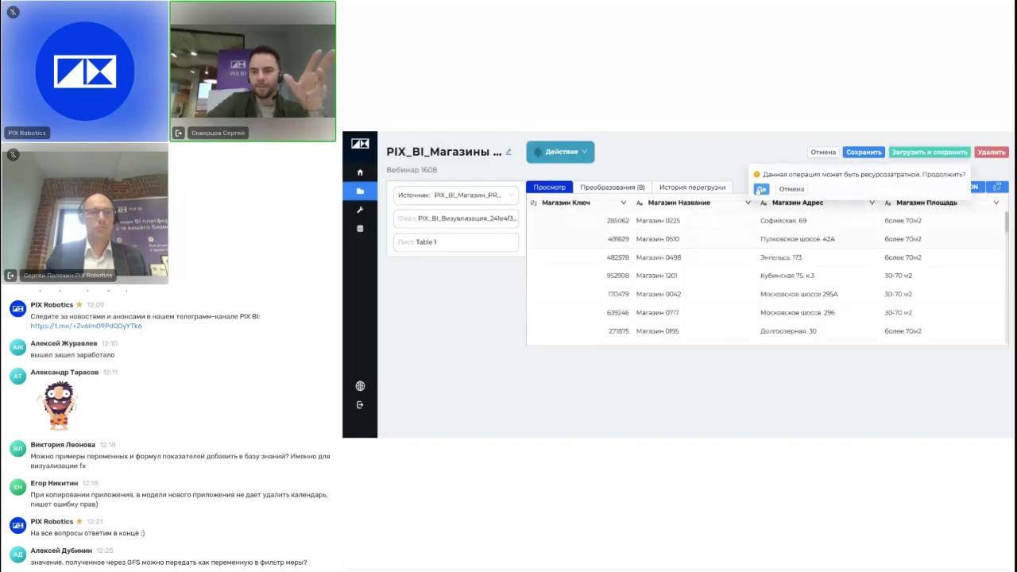
click(760, 189)
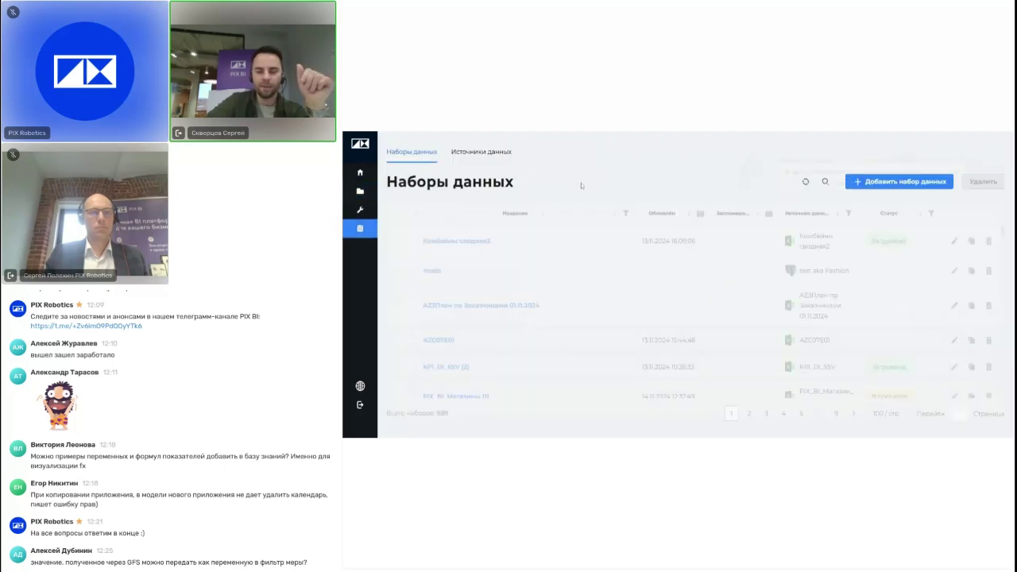
Step: Return to the Вебинар 1_30 data model through the Выручка dashboard and examine the source of the PIX_BI_Магазины (1) dataset
click(360, 172)
scroll(363, 195, down, 1)
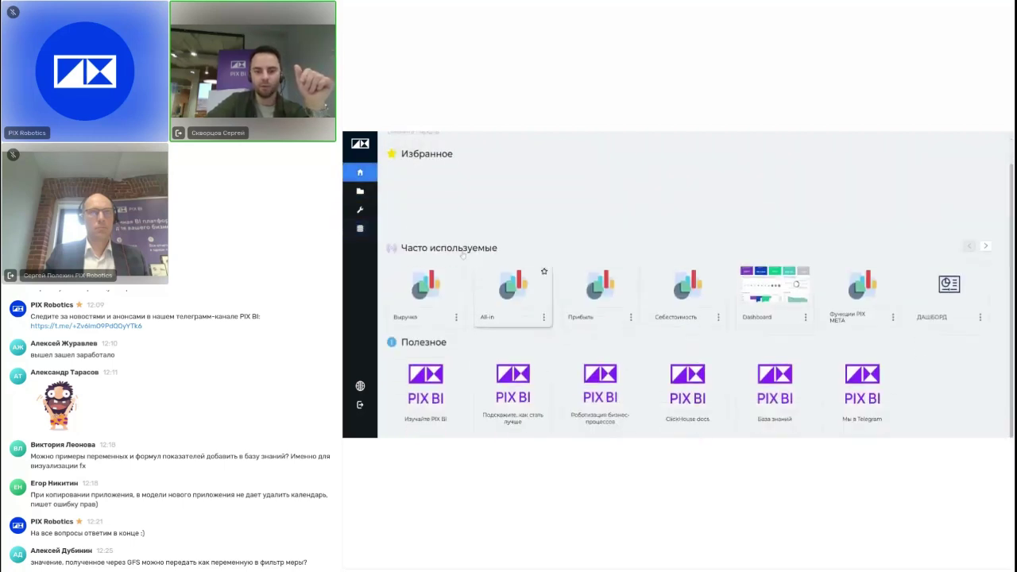
click(361, 195)
click(534, 246)
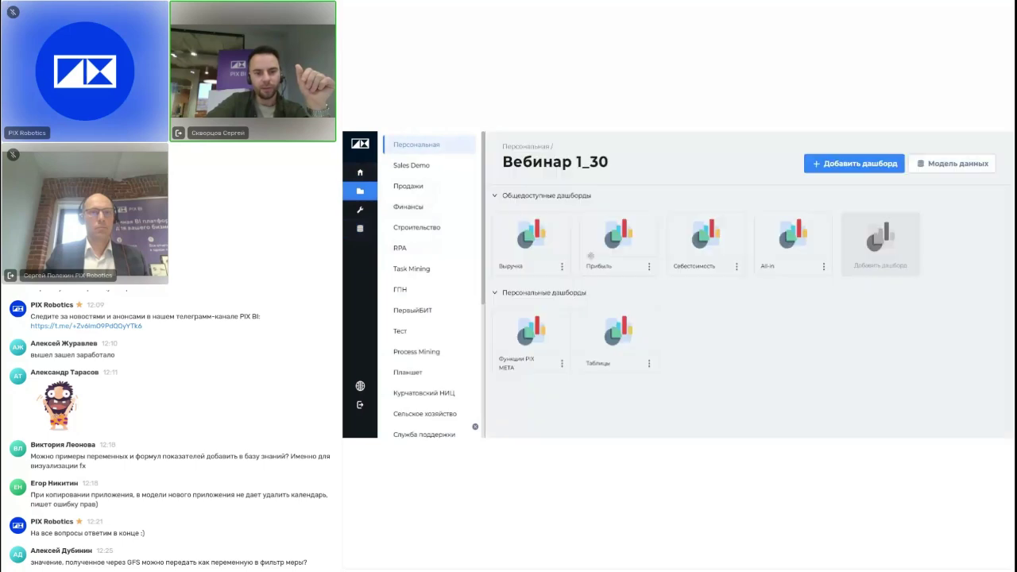
click(534, 244)
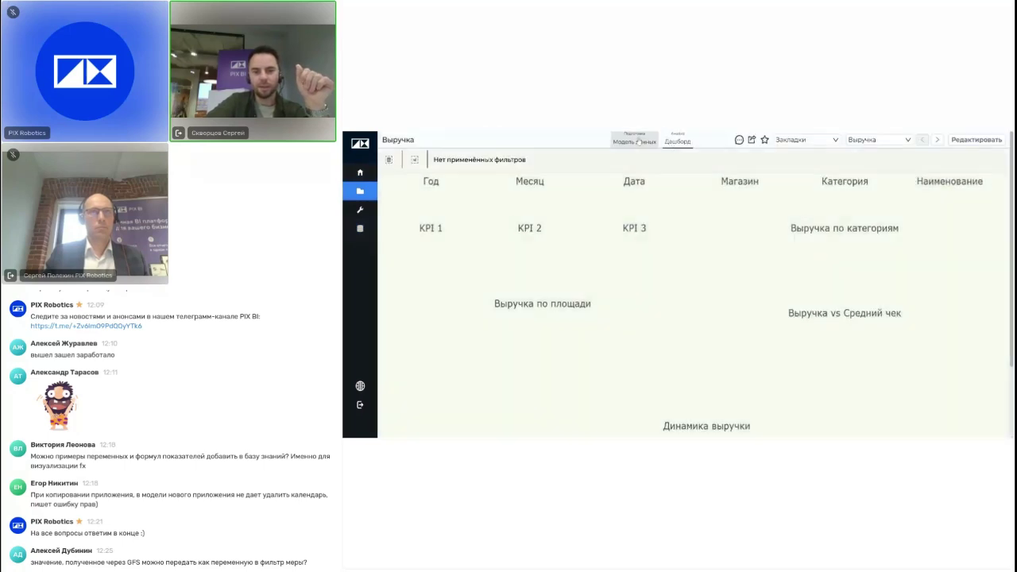
click(641, 143)
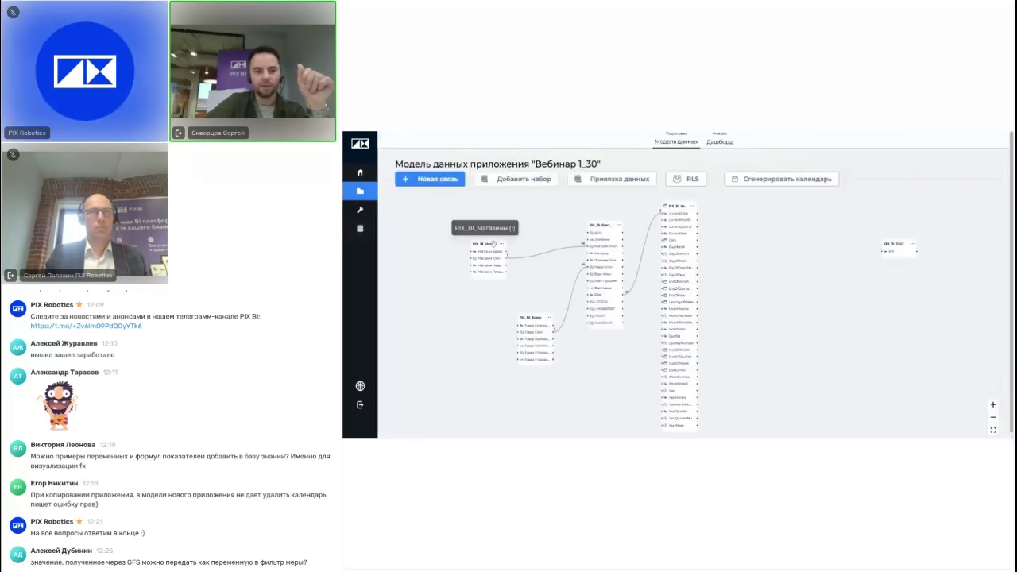
click(486, 244)
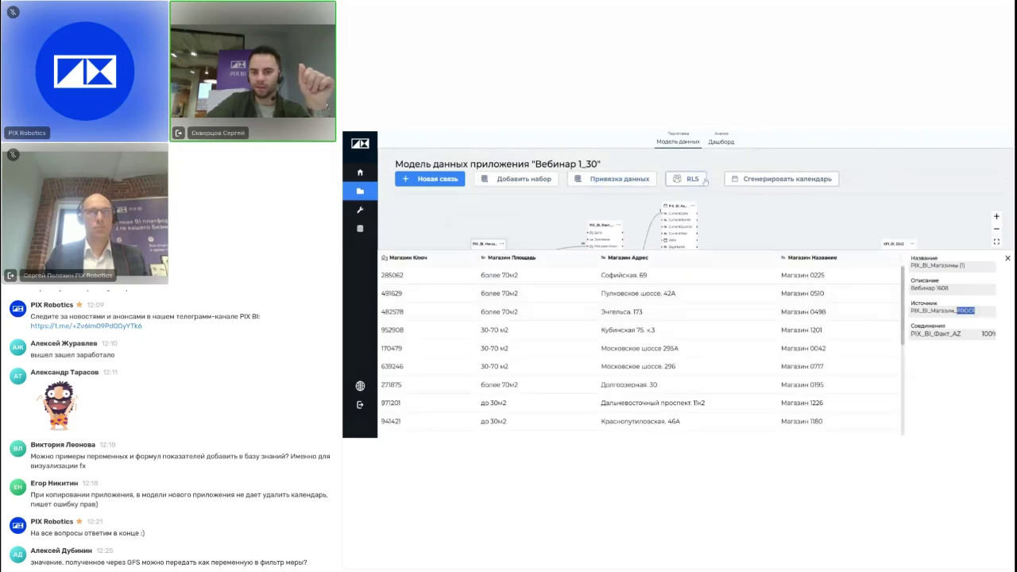
Step: Return to the Выручка dashboard and examine its KPIs and charts with the replaced data source
click(728, 145)
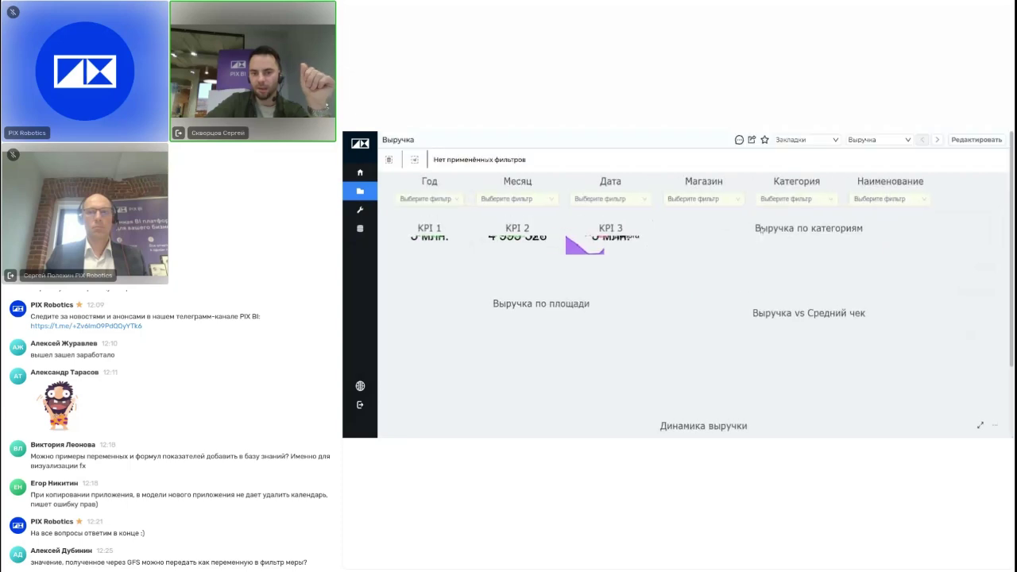
scroll(729, 303, down, 2)
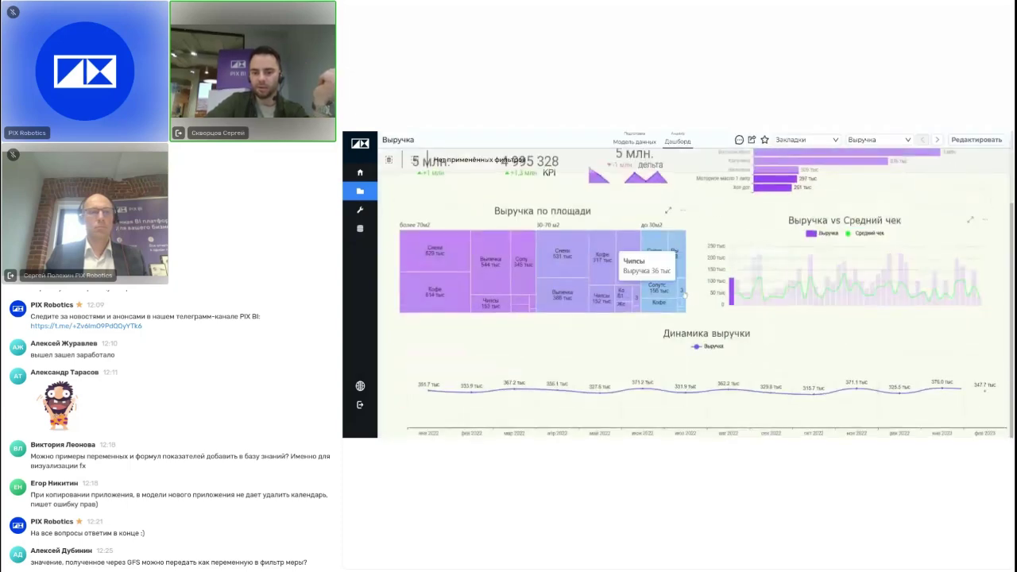
scroll(666, 258, up, 2)
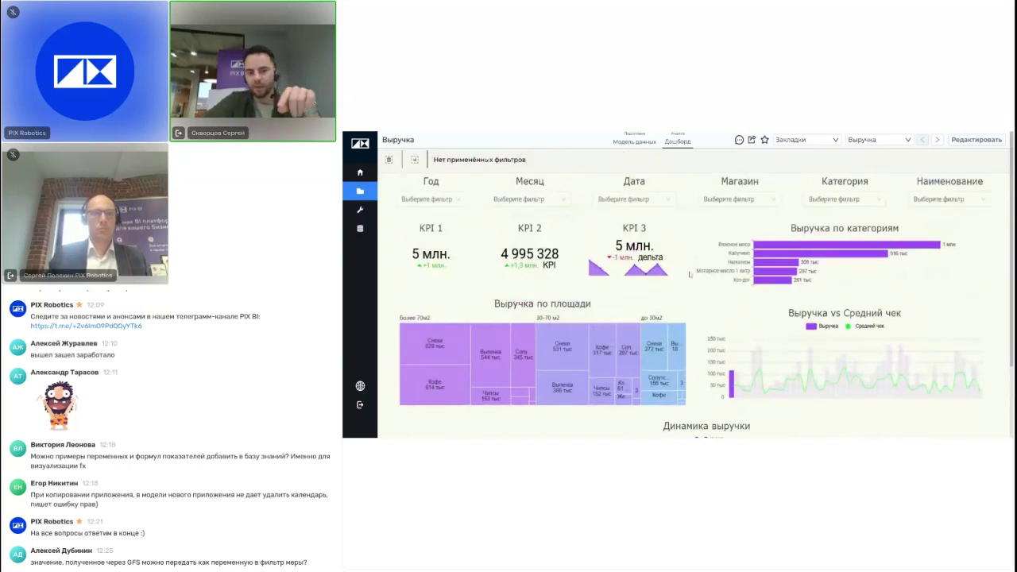
scroll(691, 263, down, 2)
scroll(706, 278, up, 2)
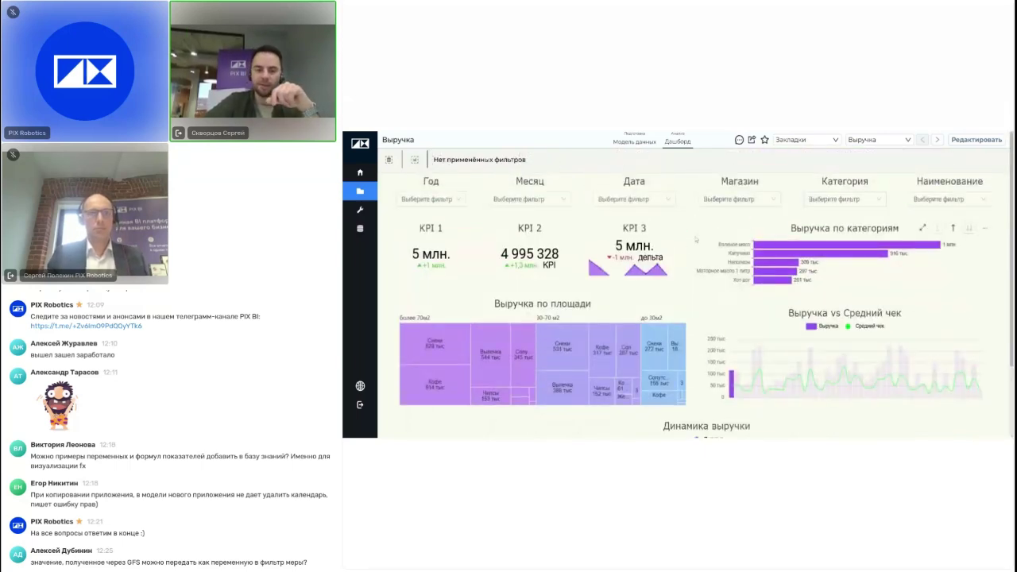
scroll(985, 302, down, 2)
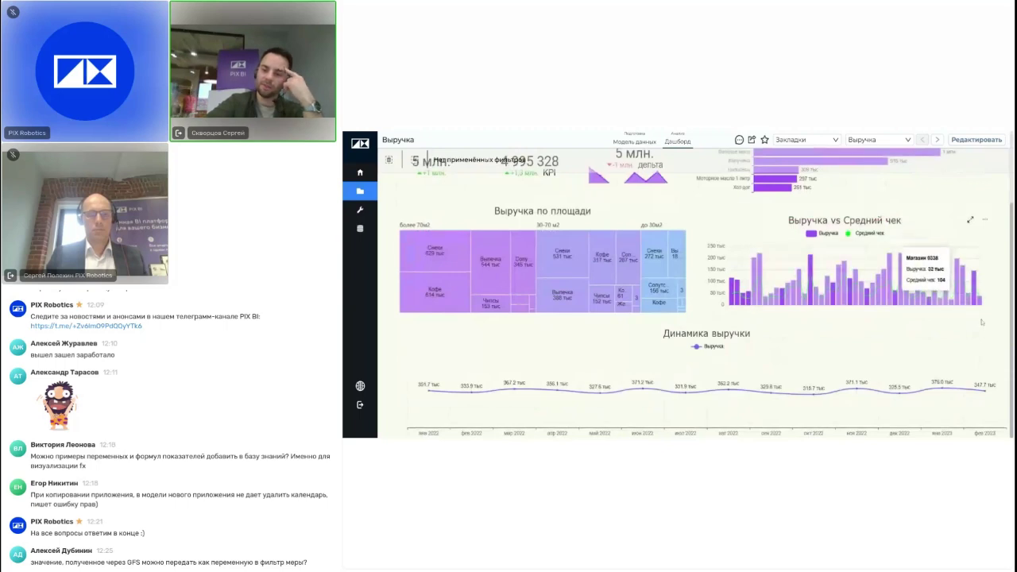
scroll(989, 284, up, 2)
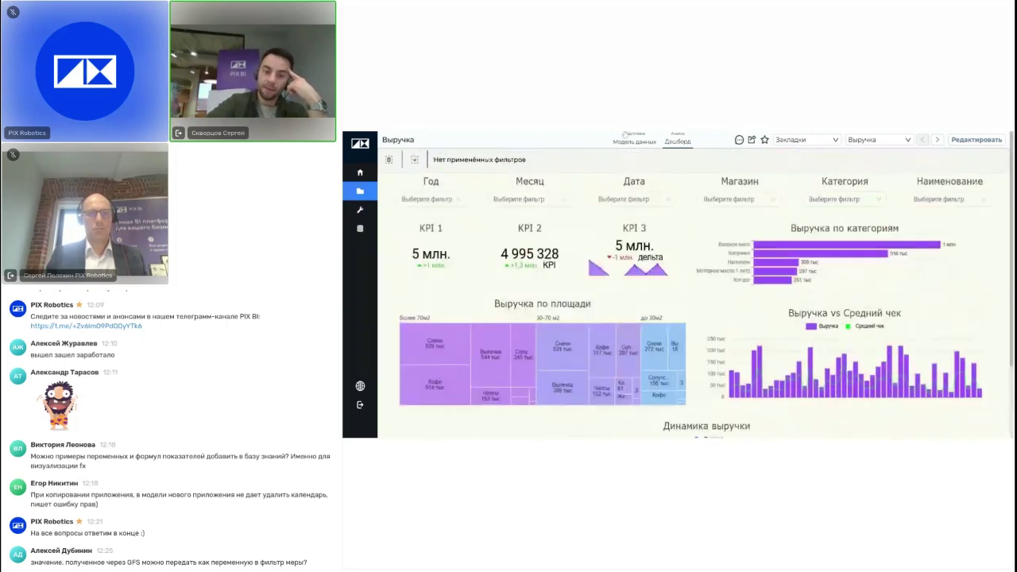
Step: Open the Вебинар 1_30 data model and open the PIX_BI_Магазины (1) dataset for editing
click(651, 142)
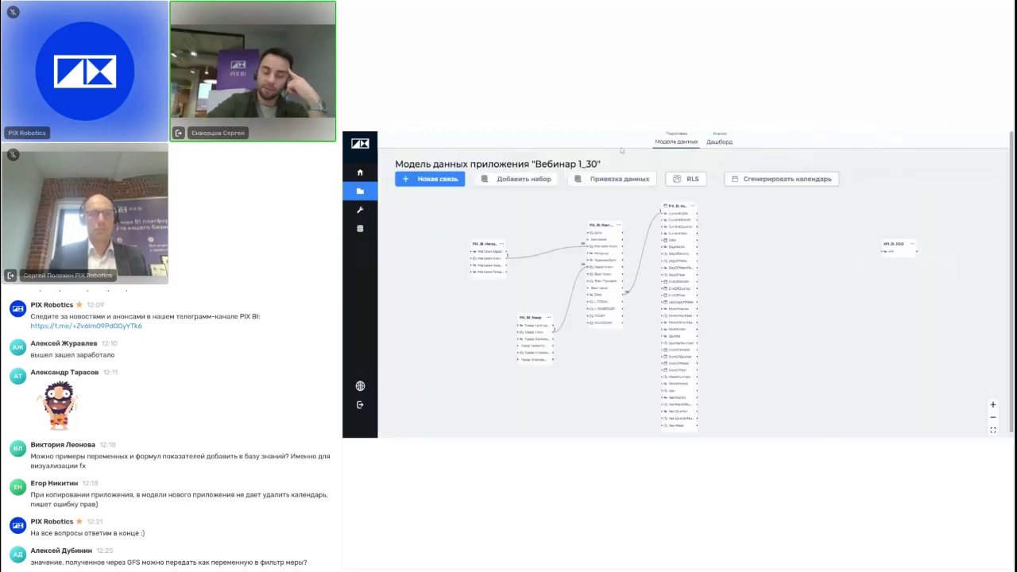
click(487, 243)
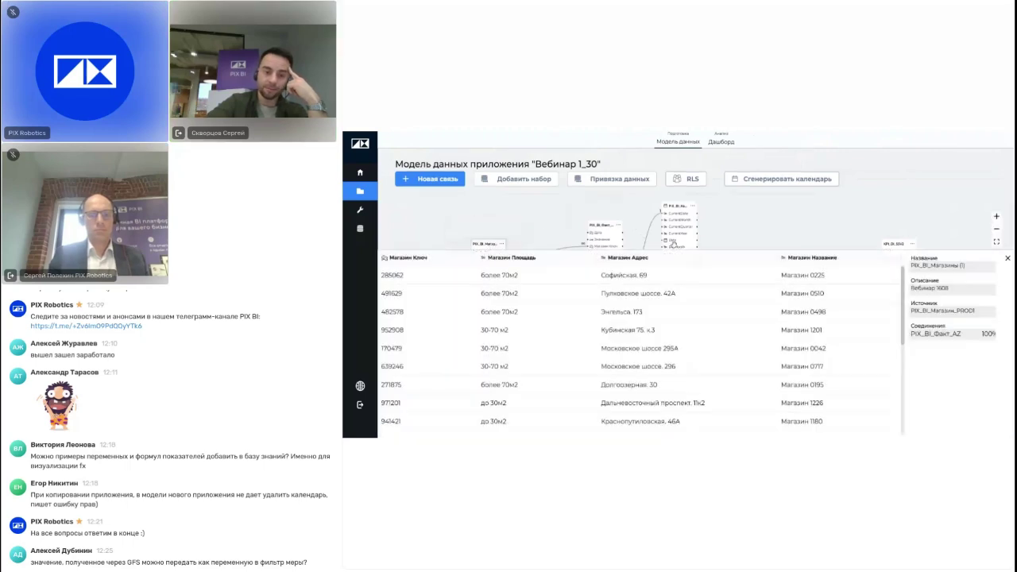
click(501, 245)
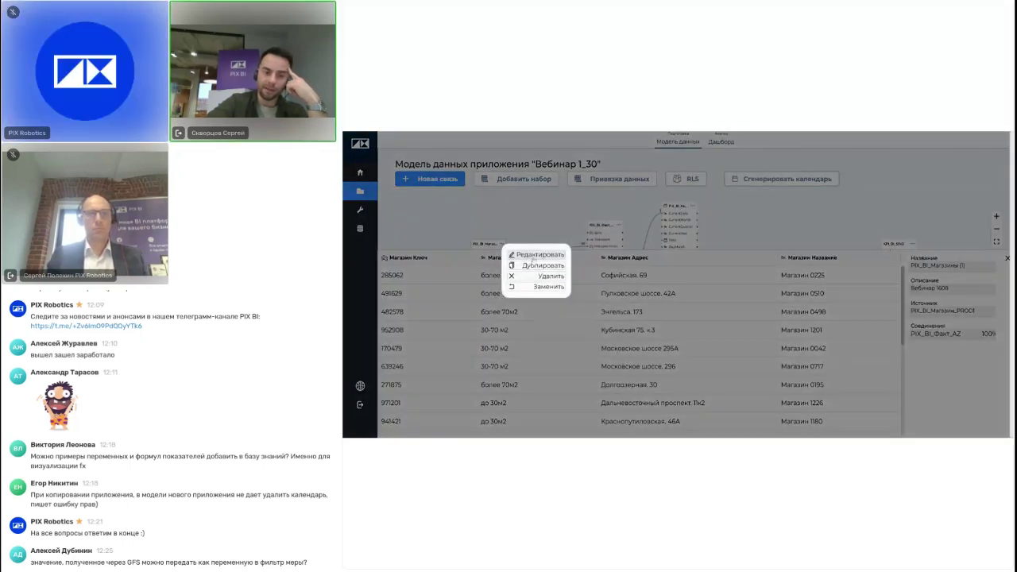
click(535, 255)
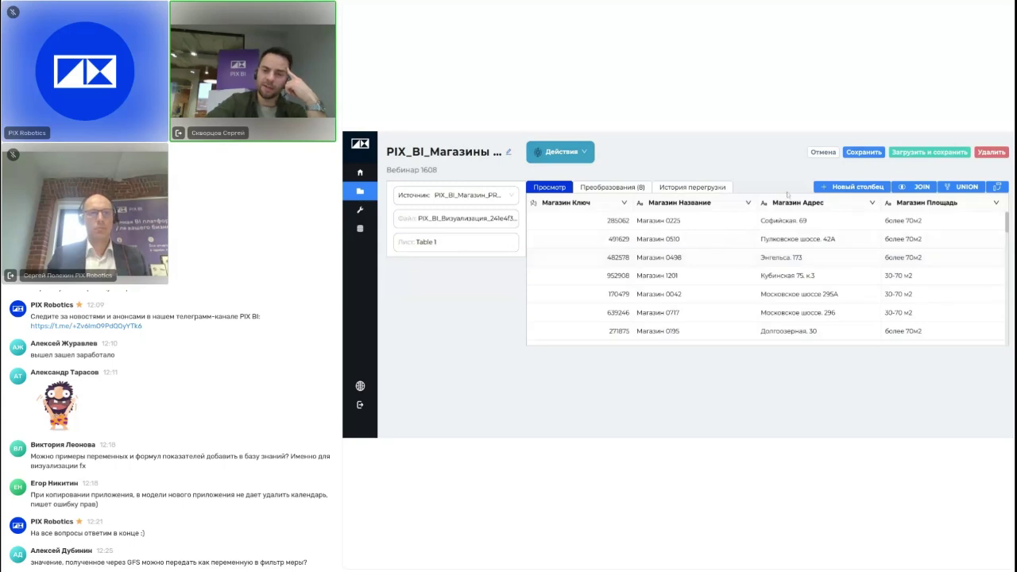
Step: Search the dataset's available sources for ssv and for the KPI sources
click(456, 195)
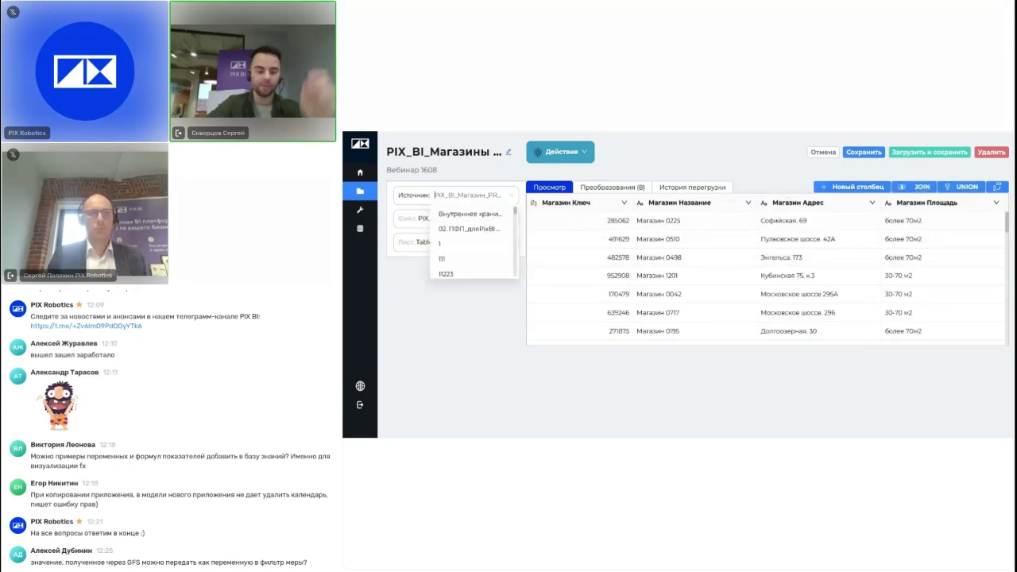
text(ы)
key(BackSpace)
text(s)
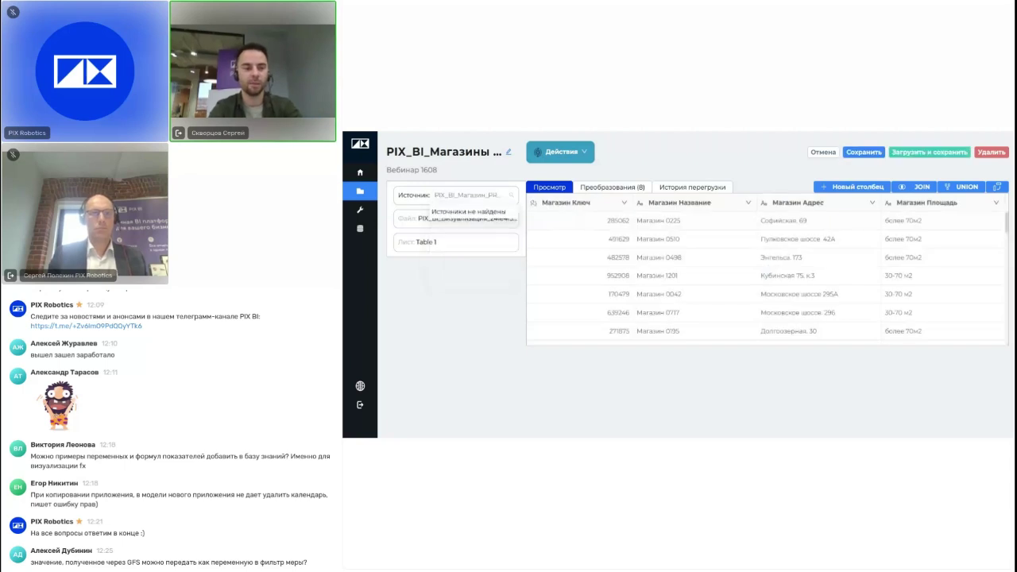
text(s)
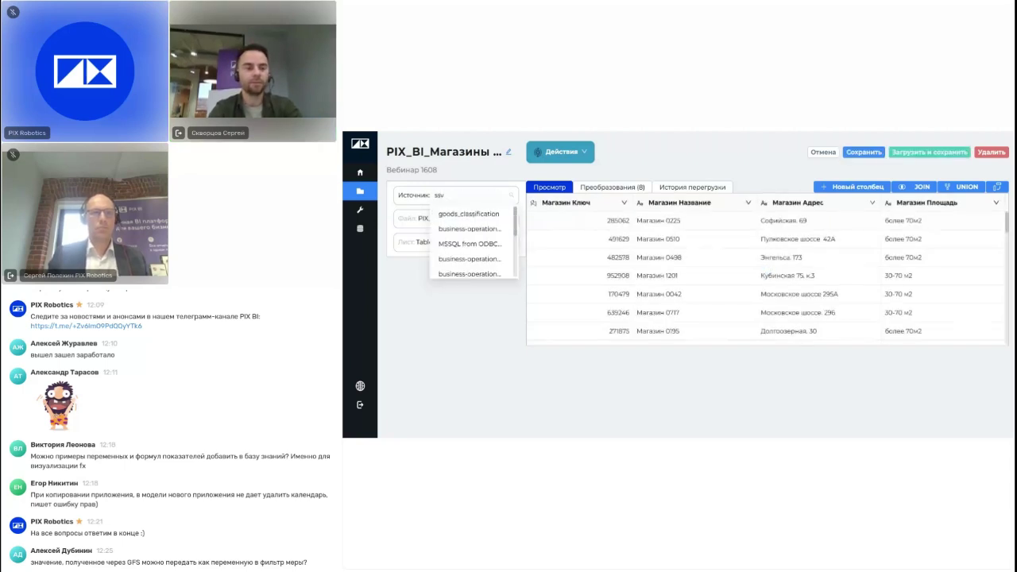
text(v)
key(ctrl+a)
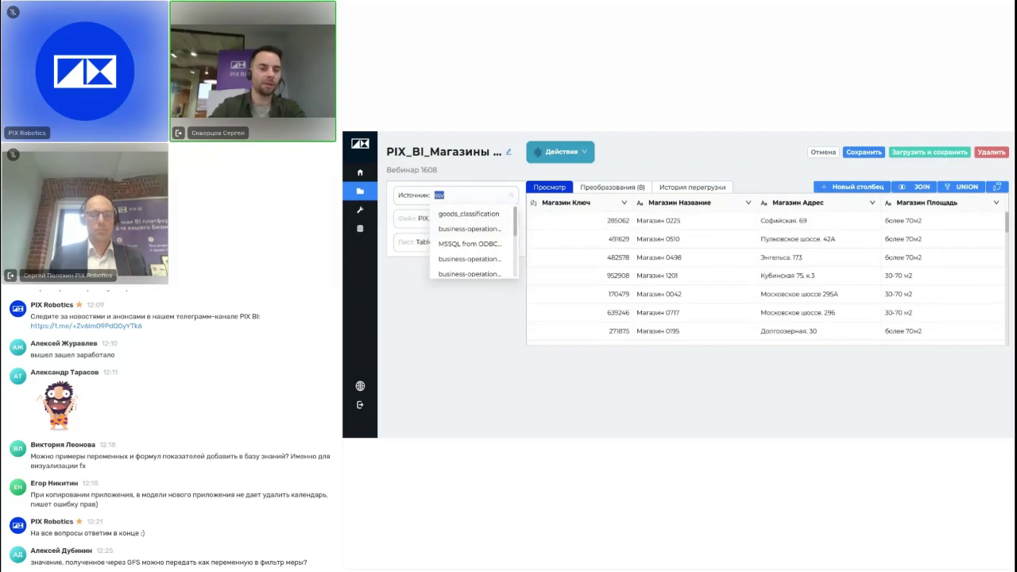
text(k)
key(BackSpace)
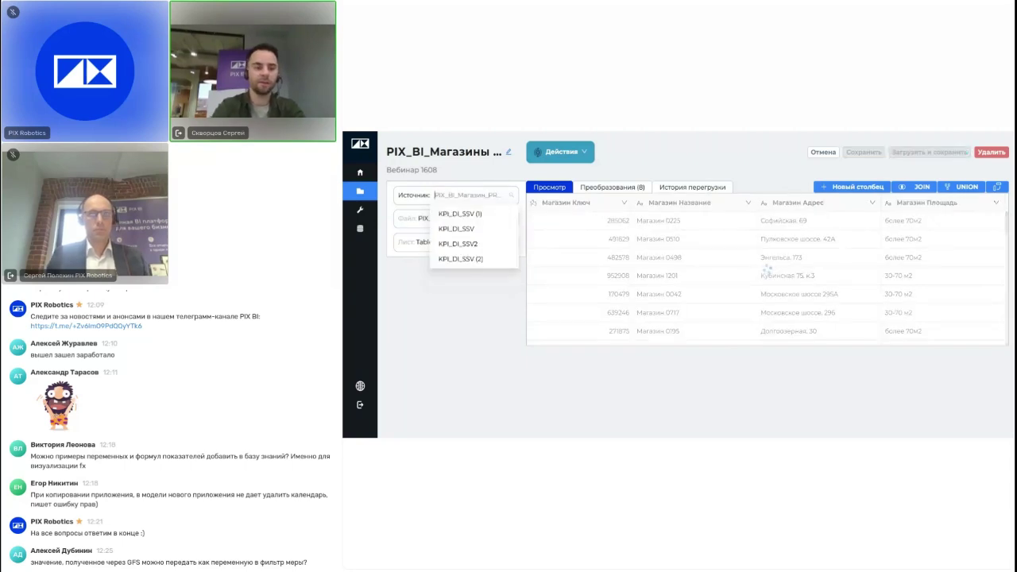
Step: Reopen the Вебинар 1_30 data model through the Выручка dashboard and open the KPI_DI_SSV2 dataset for editing
click(360, 172)
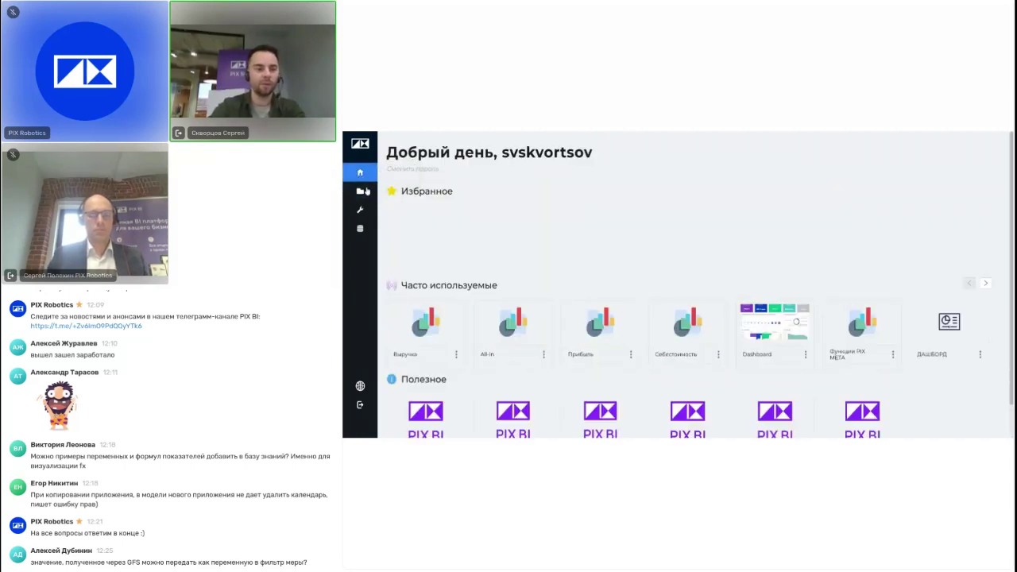
click(361, 191)
click(554, 247)
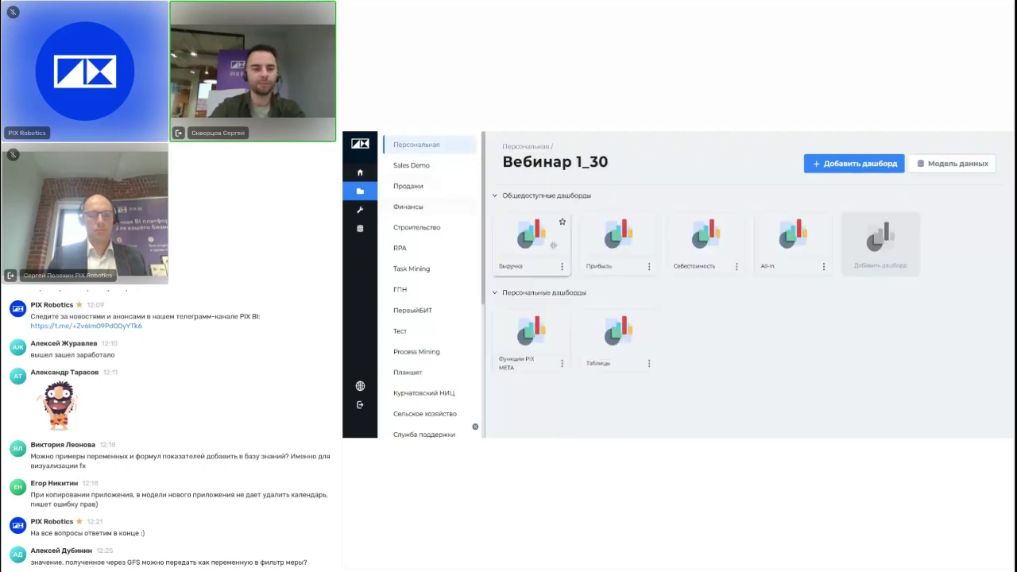
click(554, 246)
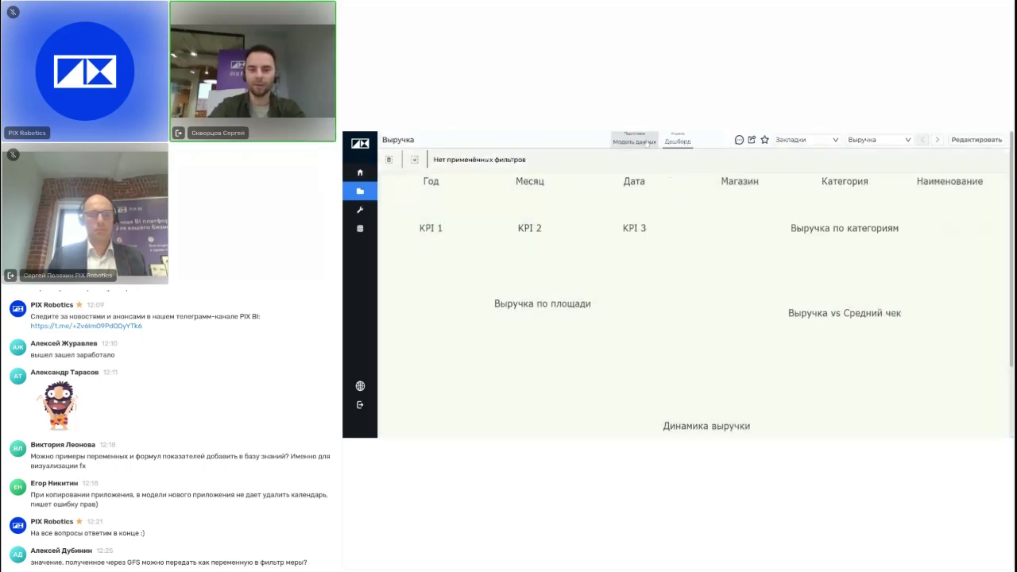
click(635, 142)
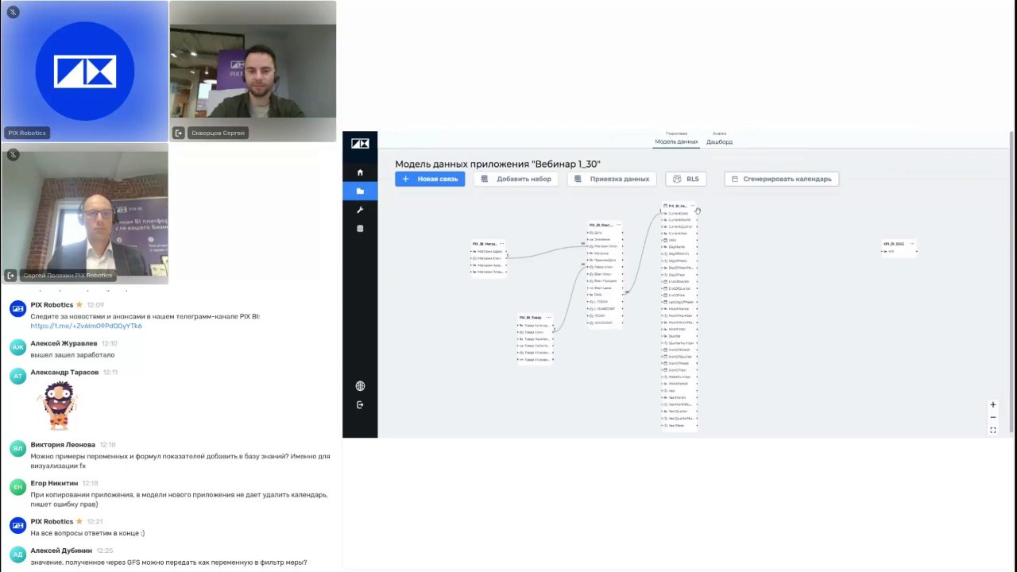
click(912, 244)
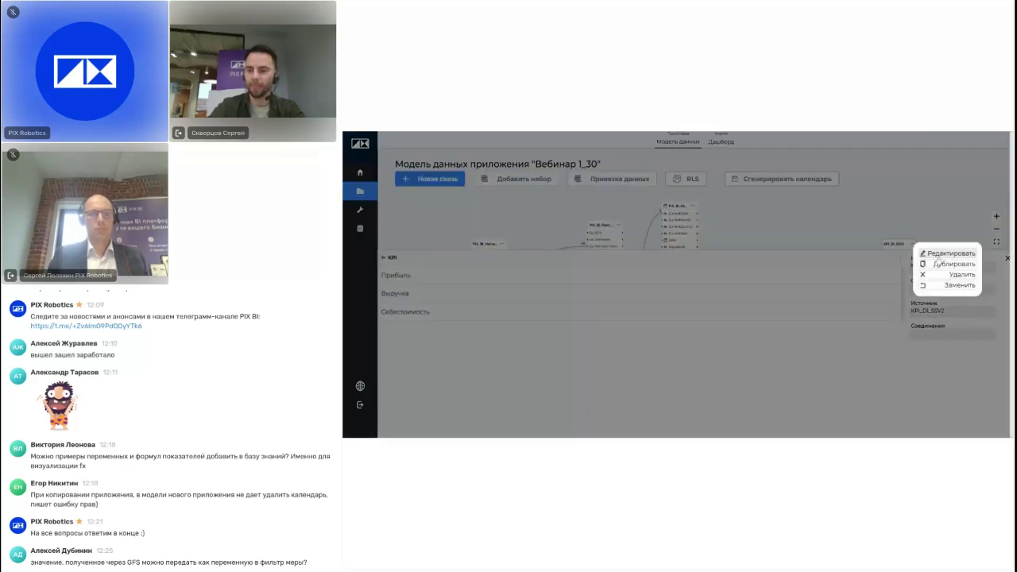
click(944, 253)
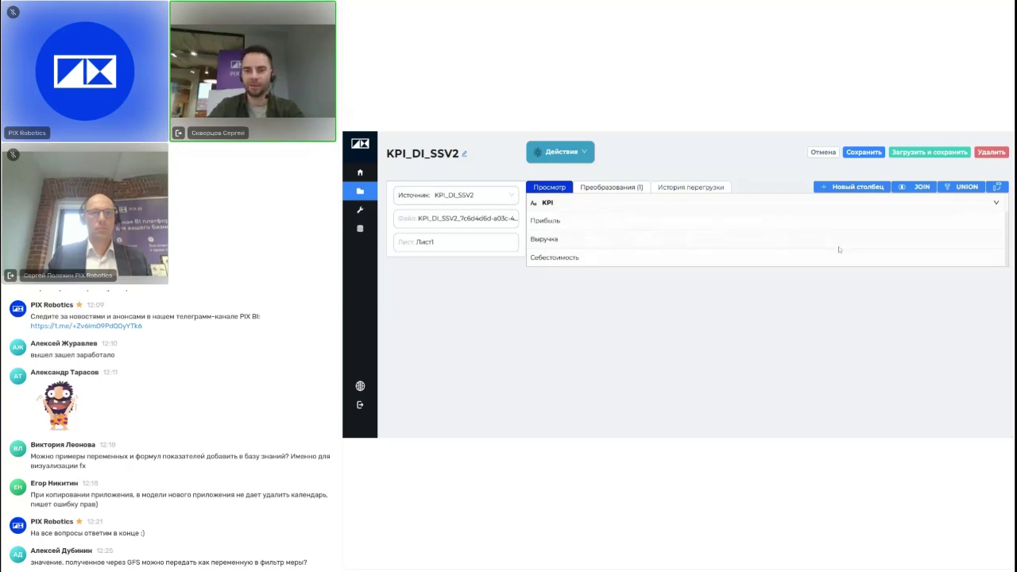
Step: Transpose the KPI_DI_SSV2 table and leave the dataset without saving the changes
click(998, 187)
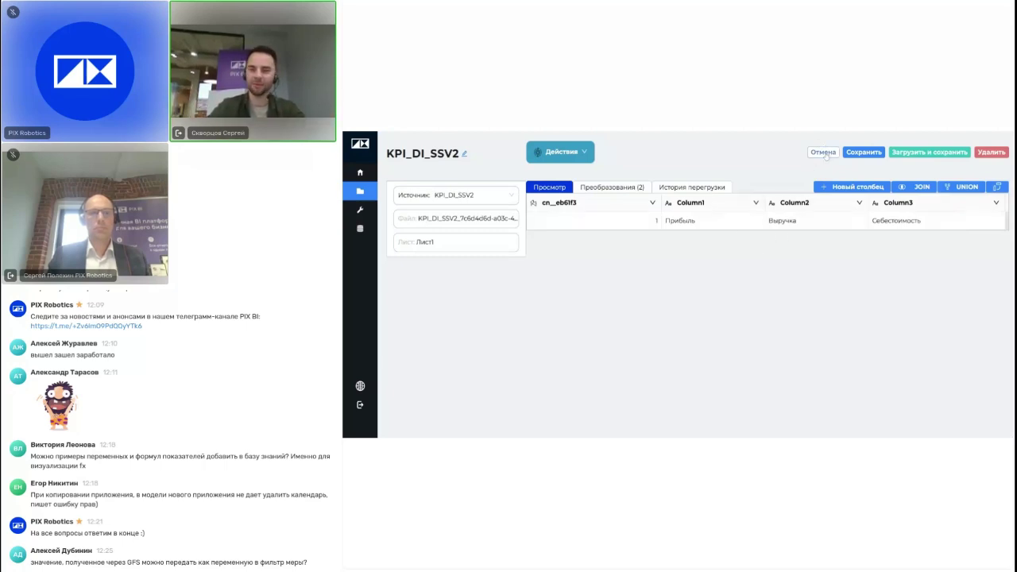
click(823, 151)
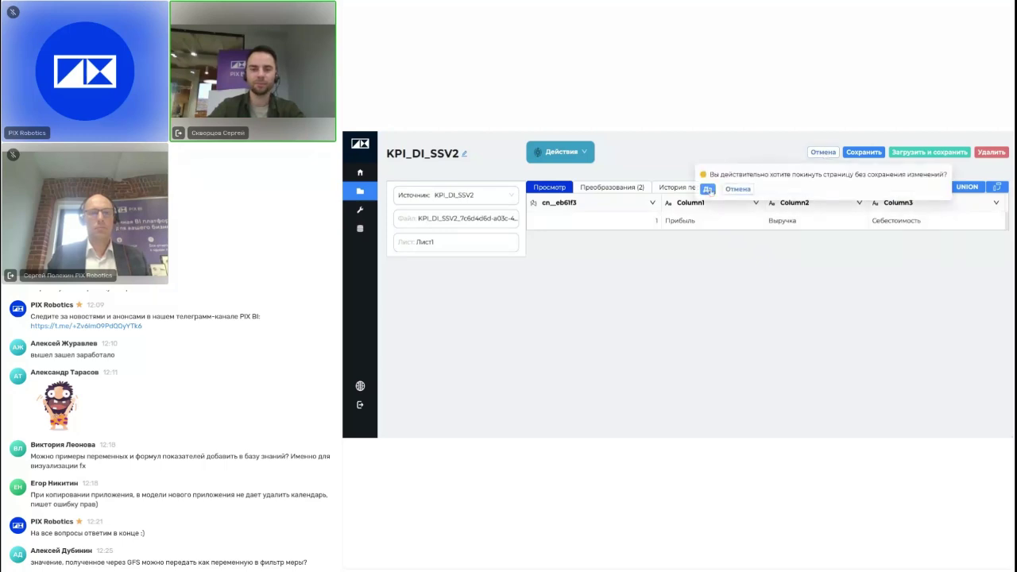
click(705, 191)
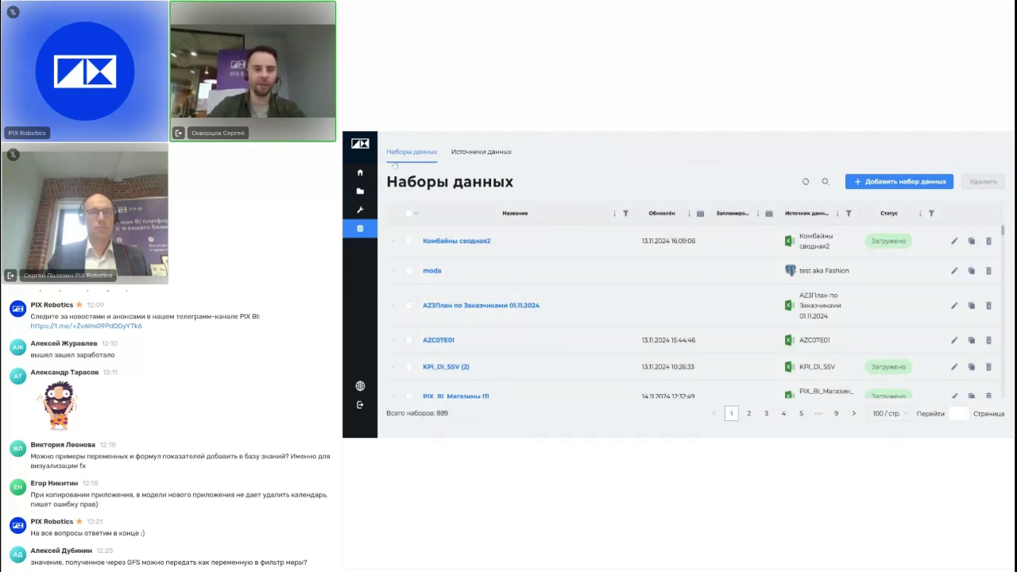
Step: Open the administration section and look through the Пользователи, Группы and Импорт пользователей lists
click(360, 208)
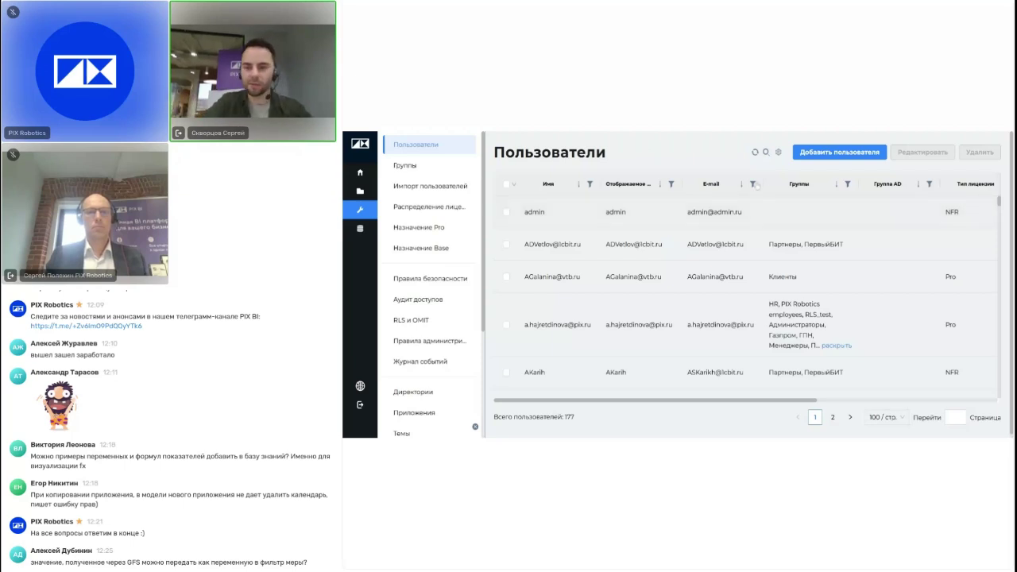
click(406, 166)
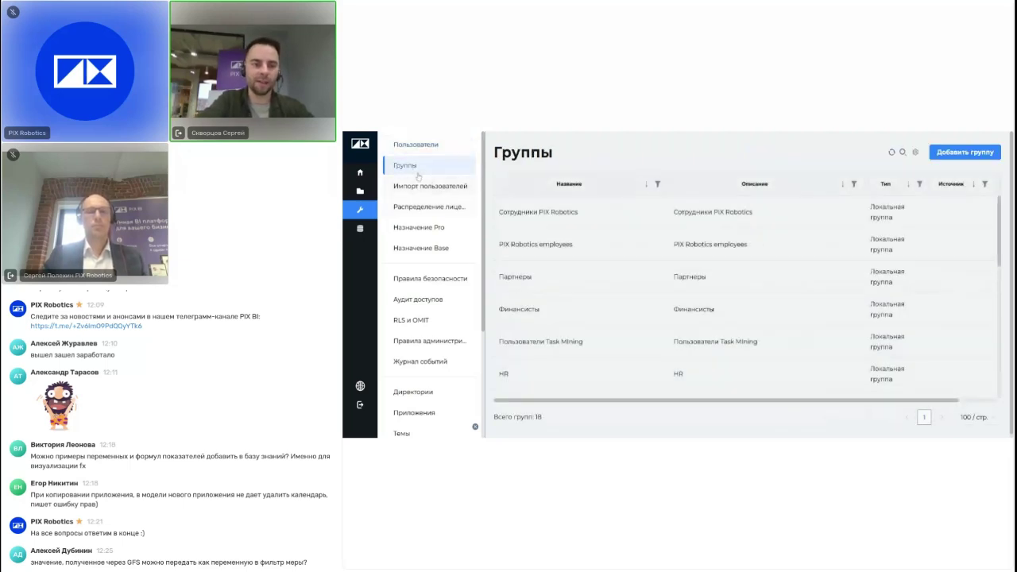
click(425, 185)
click(424, 167)
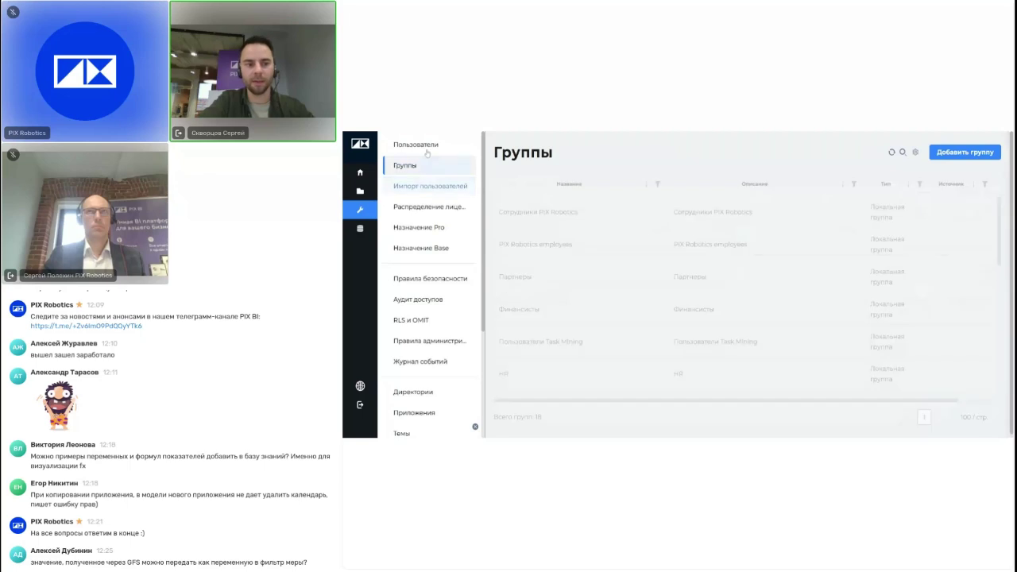
Step: Sort the Пользователи list by Имя and open the text filter of that column
click(417, 145)
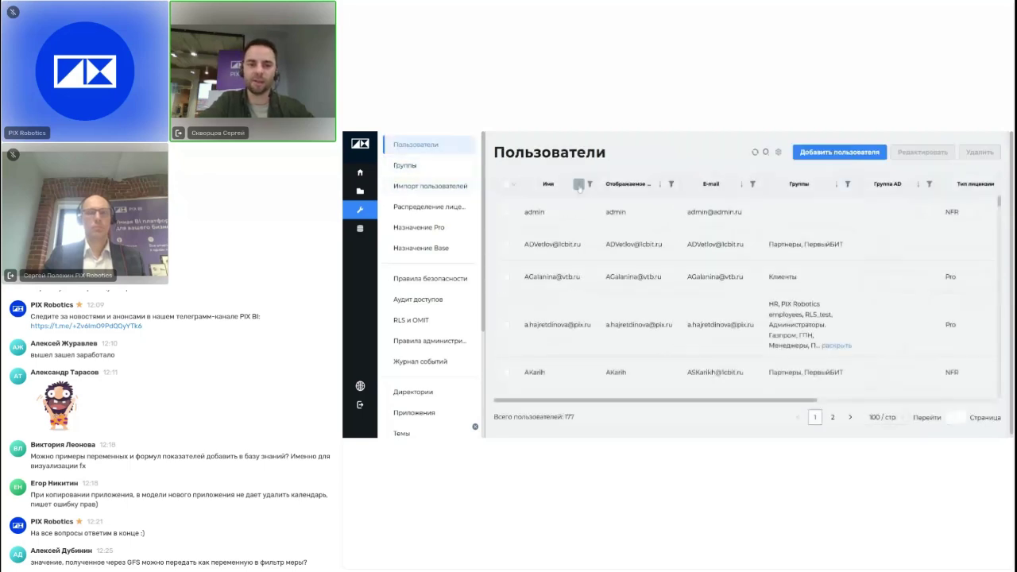
click(579, 184)
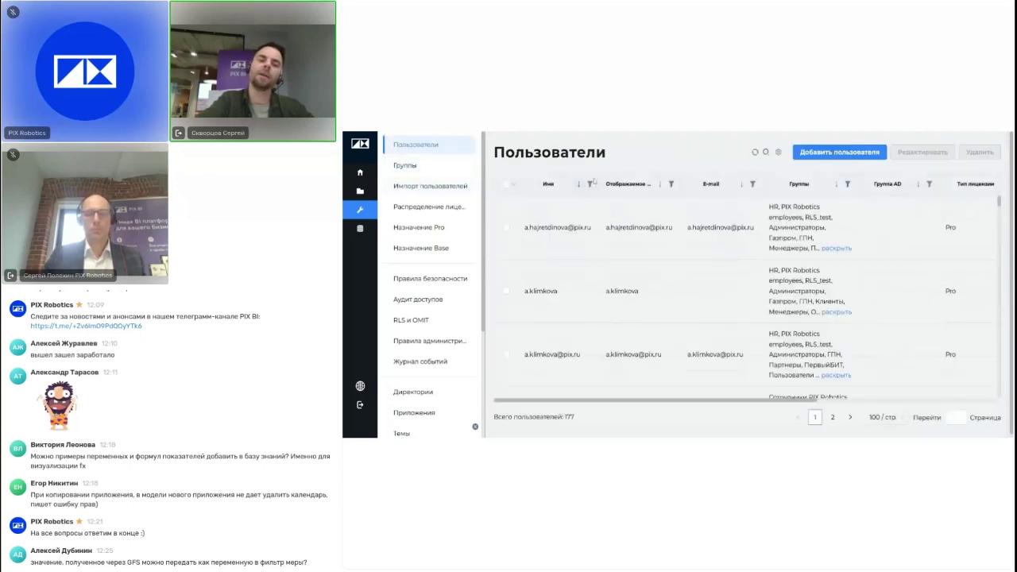
click(589, 185)
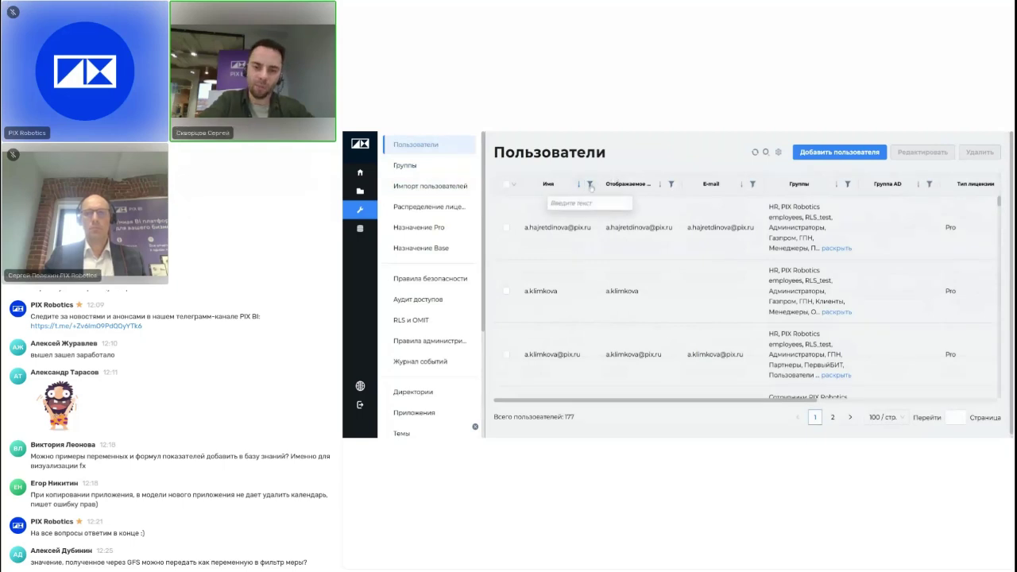
Step: Look over the Импорт пользователей and Группы tables and return to the Пользователи list
click(427, 207)
click(418, 185)
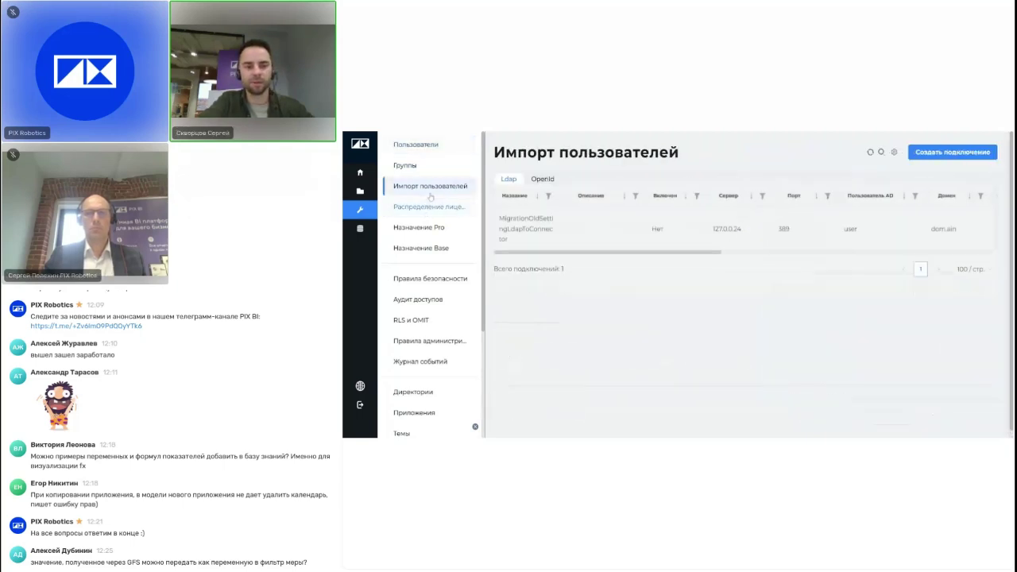
click(413, 165)
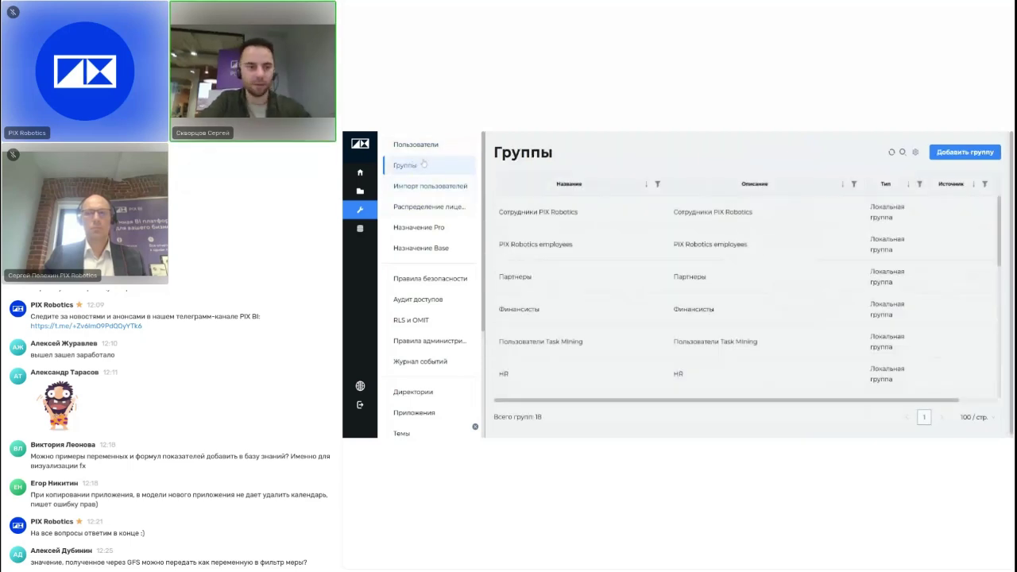
click(421, 148)
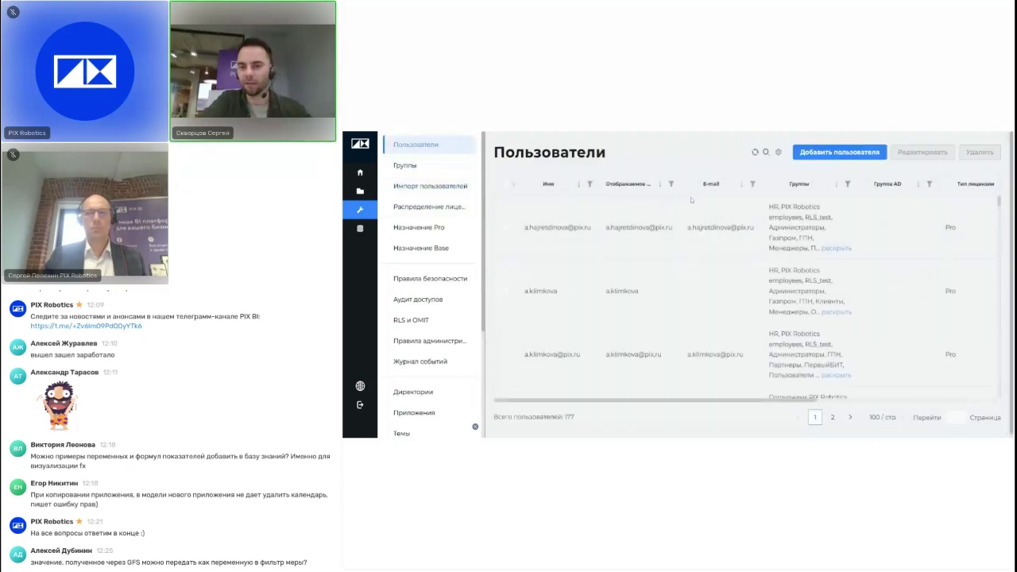
Step: Add the columns Деактивирован, Импорт из AD, Дата последнего изменения and Кем изменён to the Пользователи table, then reopen the list via Группы
click(778, 152)
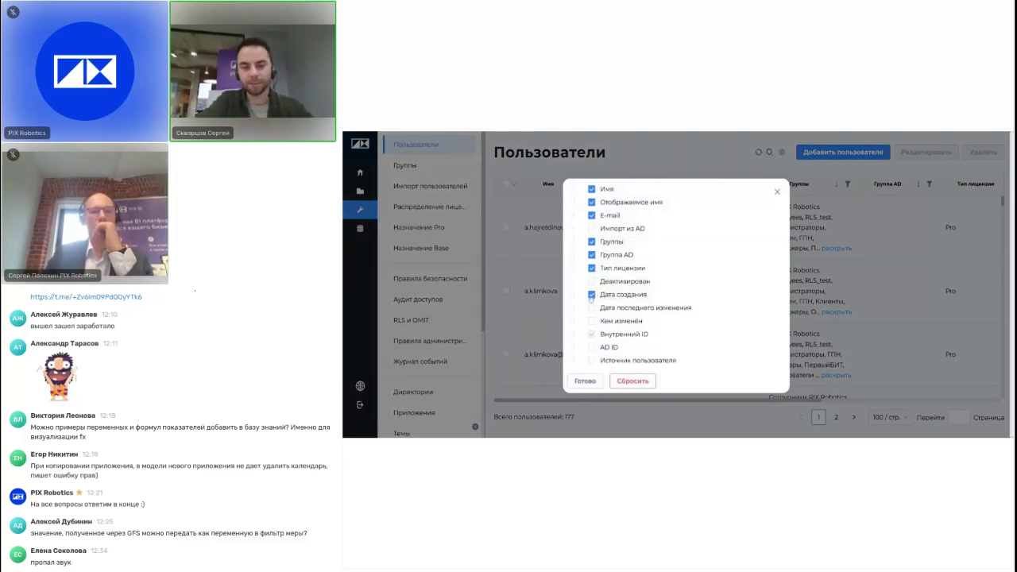
click(591, 282)
click(591, 229)
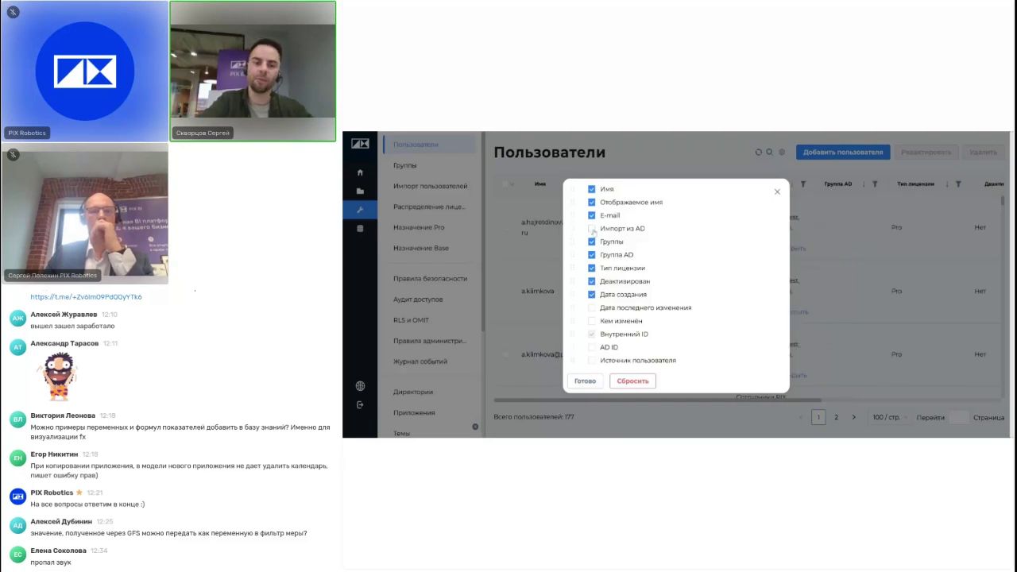
click(591, 309)
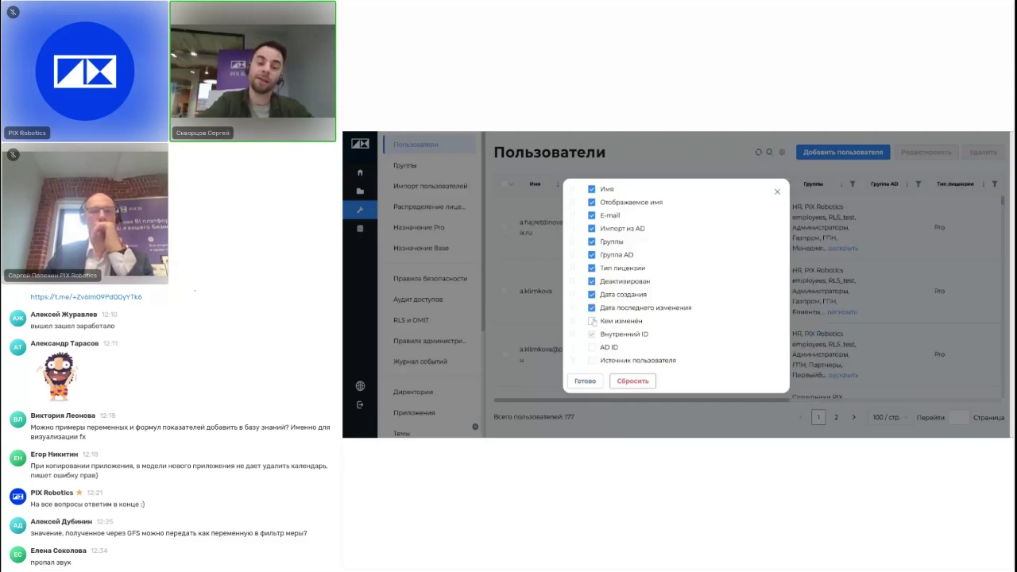
click(591, 321)
click(666, 162)
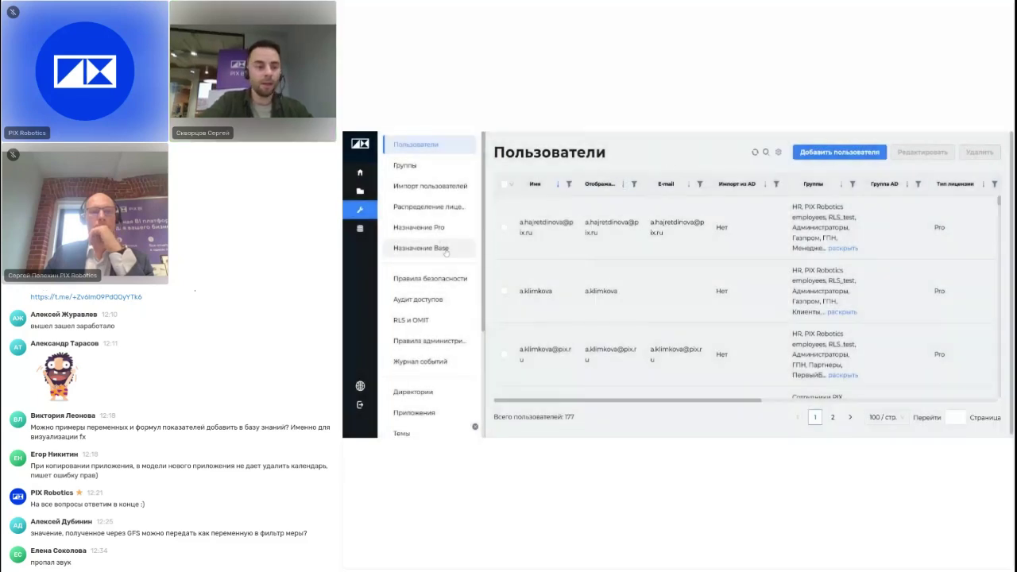
click(406, 166)
click(415, 144)
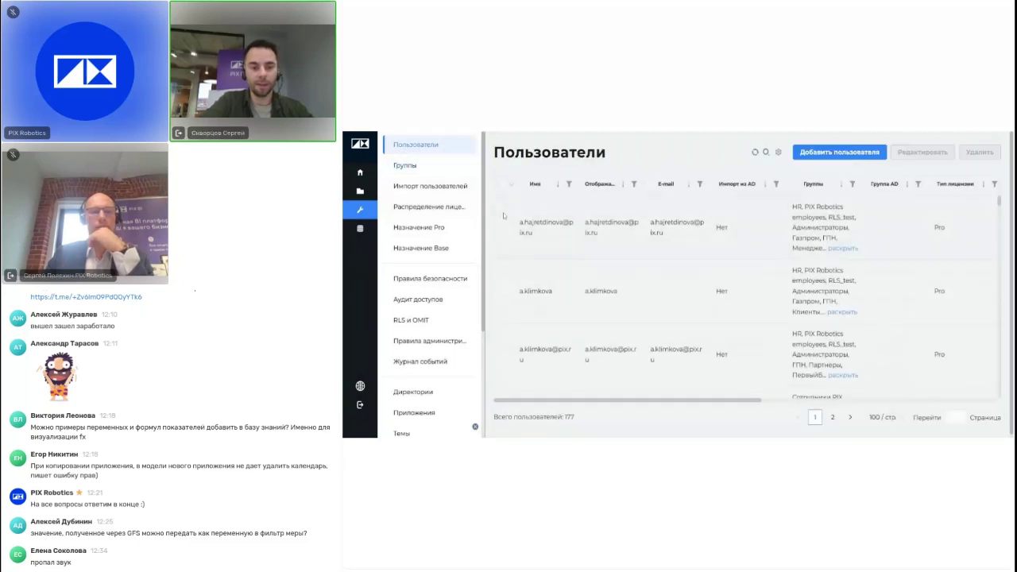
Step: Select all users in the Пользователи table, clear the selection and select only the first two users
click(503, 185)
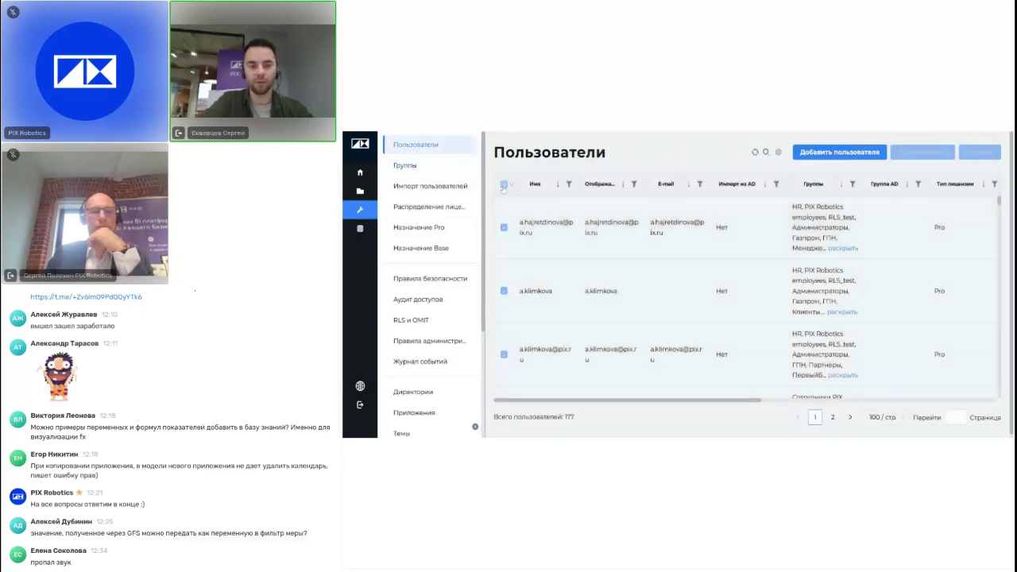
click(503, 184)
click(504, 228)
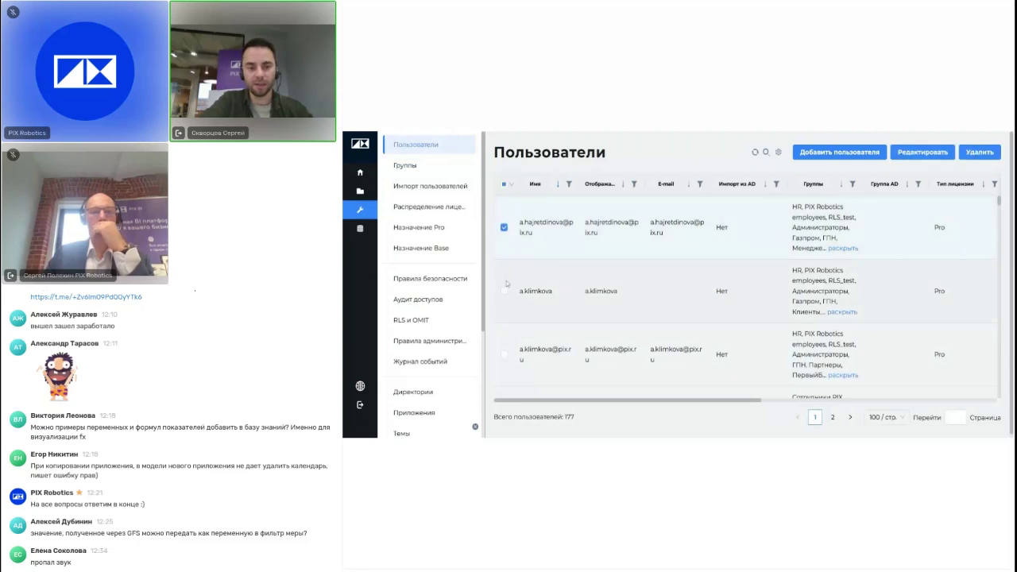
click(504, 291)
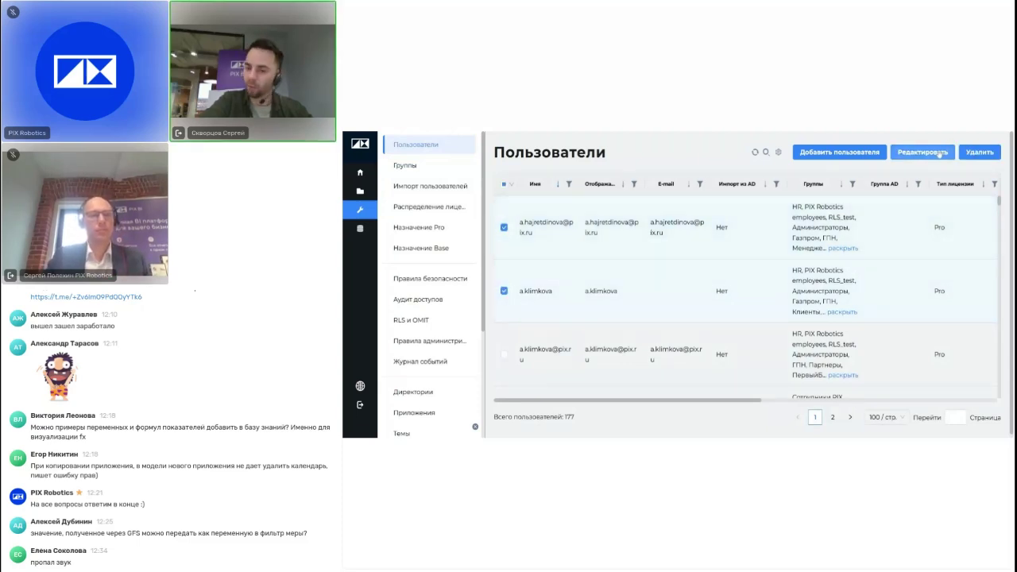
Step: Open bulk editing for the two selected users, look through the Группы пользователя options and cancel
click(937, 152)
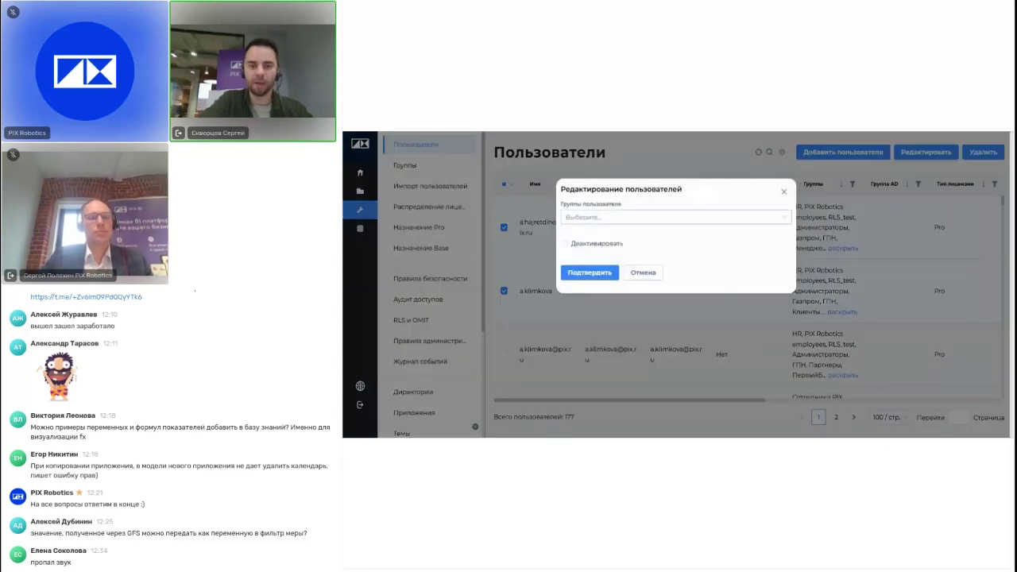
click(675, 217)
scroll(675, 286, down, 3)
scroll(675, 286, up, 3)
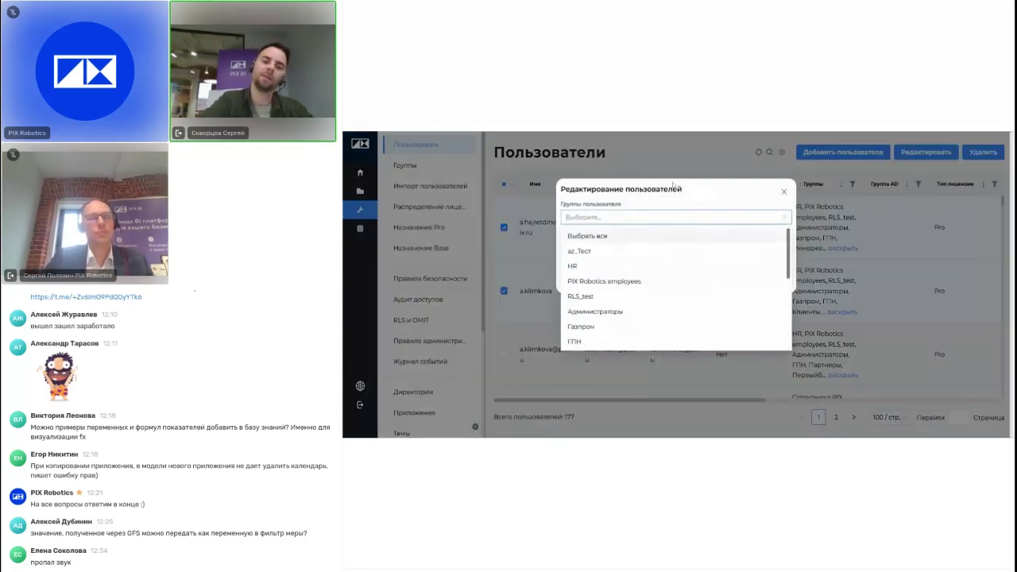
key(Escape)
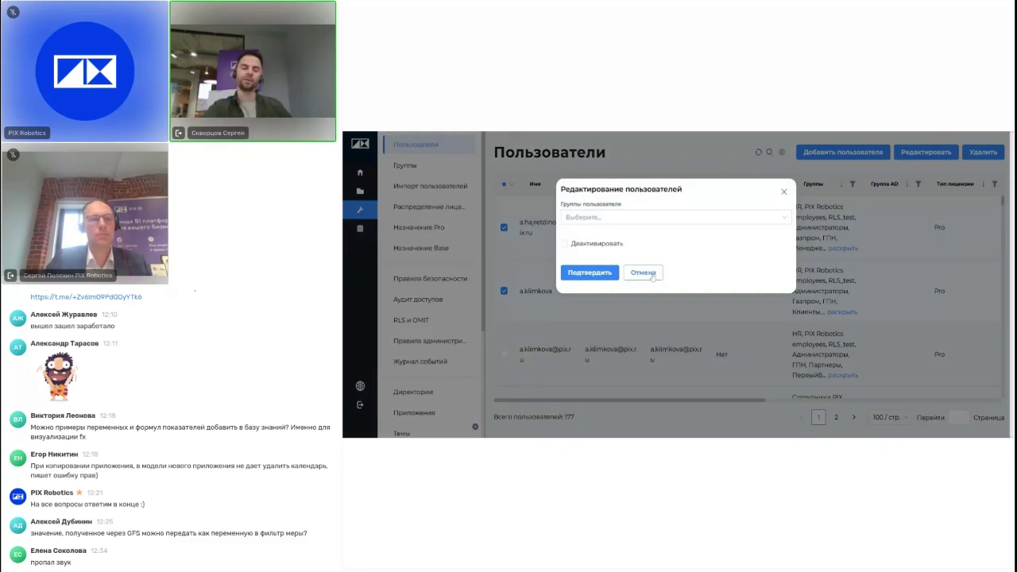
click(652, 275)
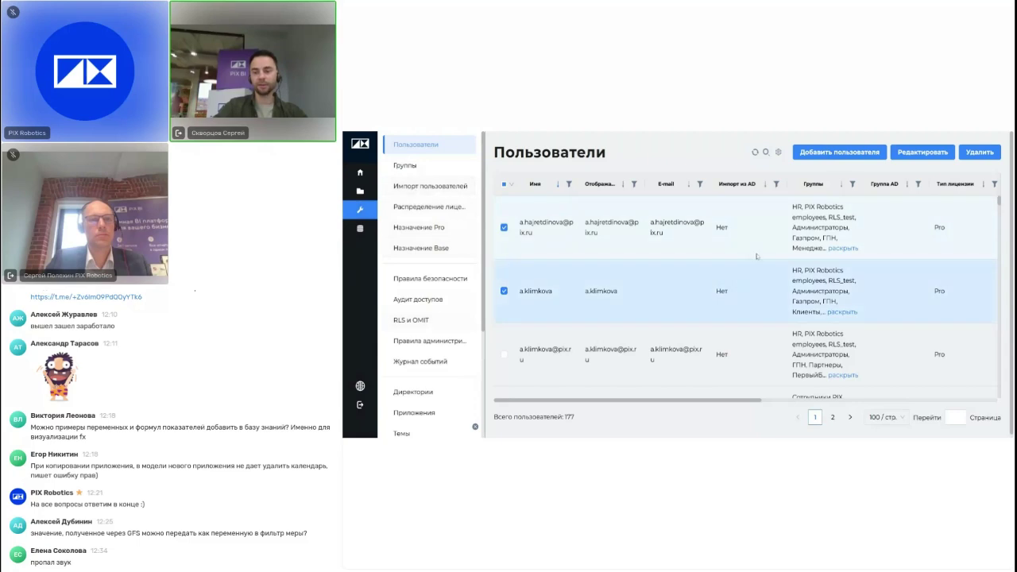
Step: Open the Группы table and view the filter options of the Тип column without choosing one
click(406, 164)
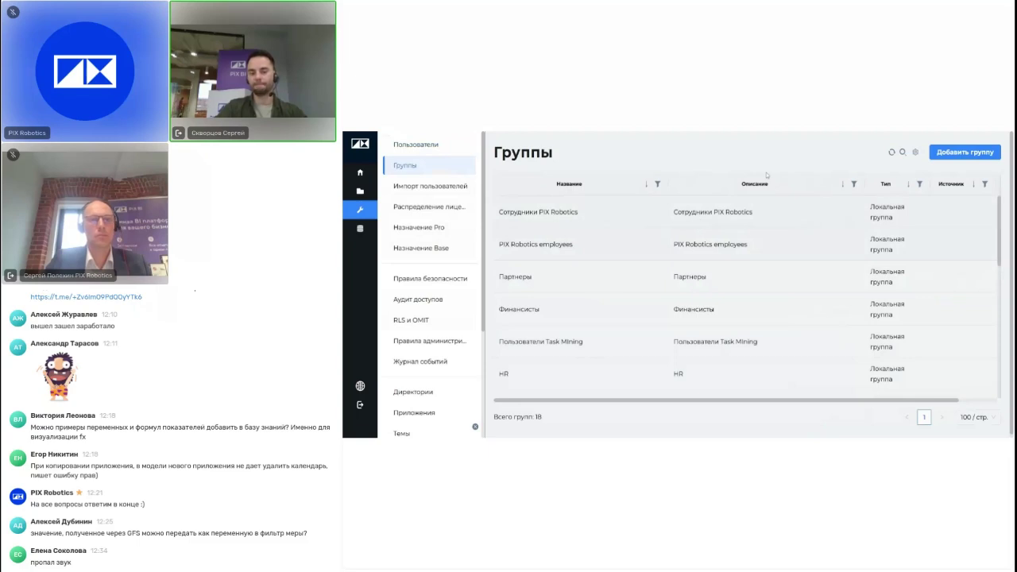
click(919, 184)
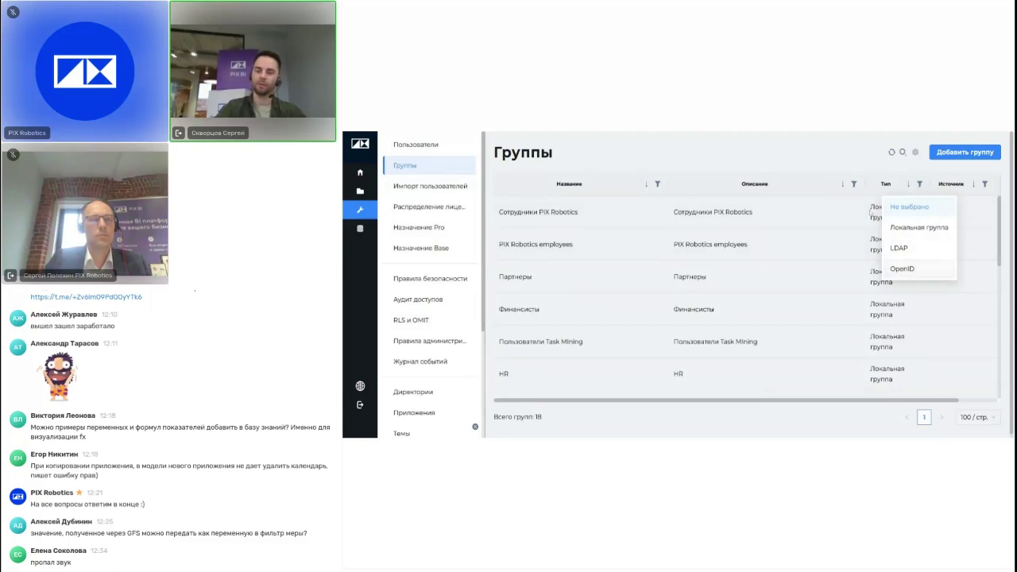
click(820, 159)
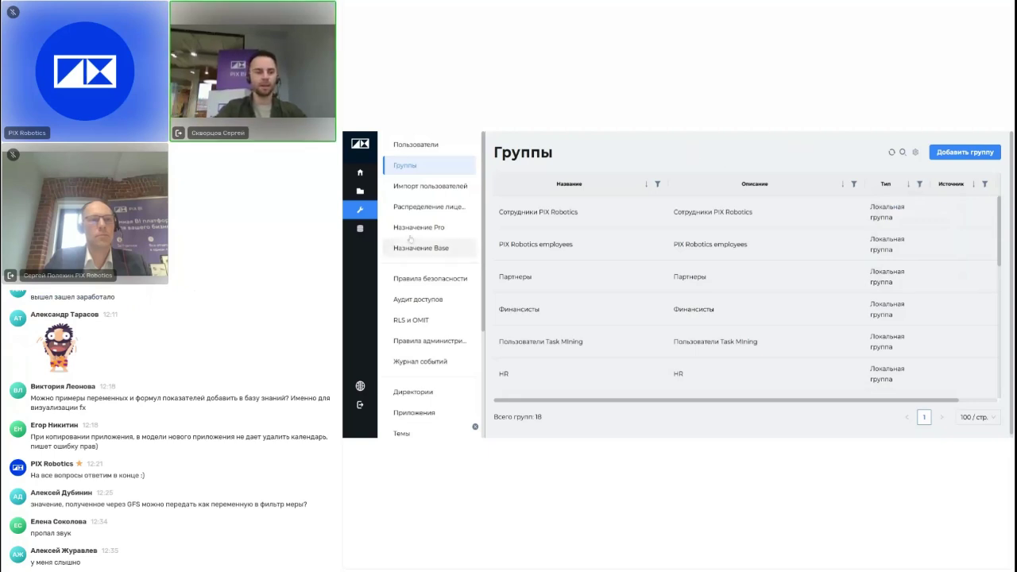
Step: Start a new LDAP connection in Импорт пользователей and turn on Периодическое обновление
click(429, 188)
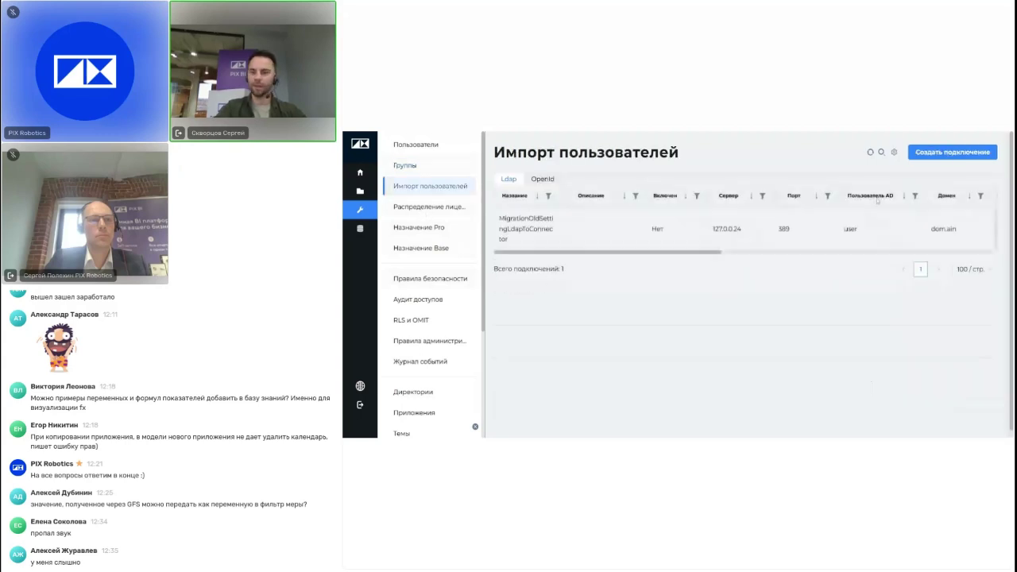
click(973, 152)
scroll(693, 260, down, 5)
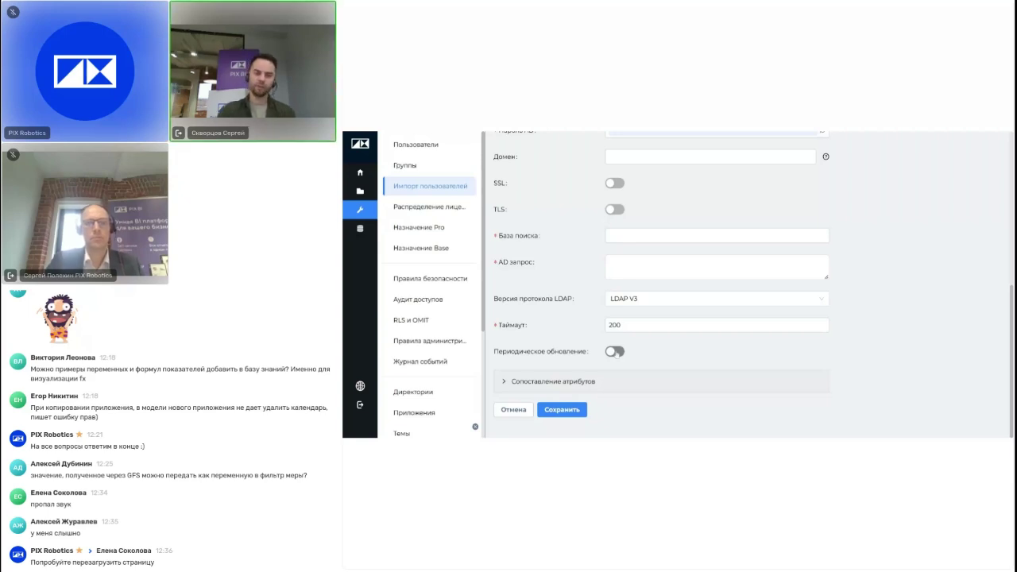
click(614, 351)
scroll(646, 312, down, 2)
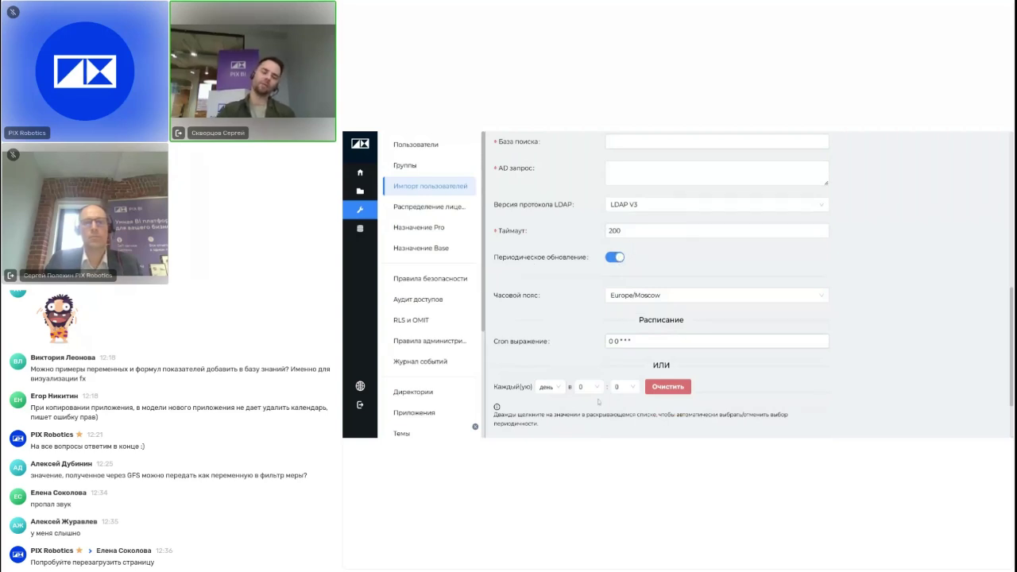
Step: Look over the period and hour choices of the update schedule and the remaining connection settings
click(549, 387)
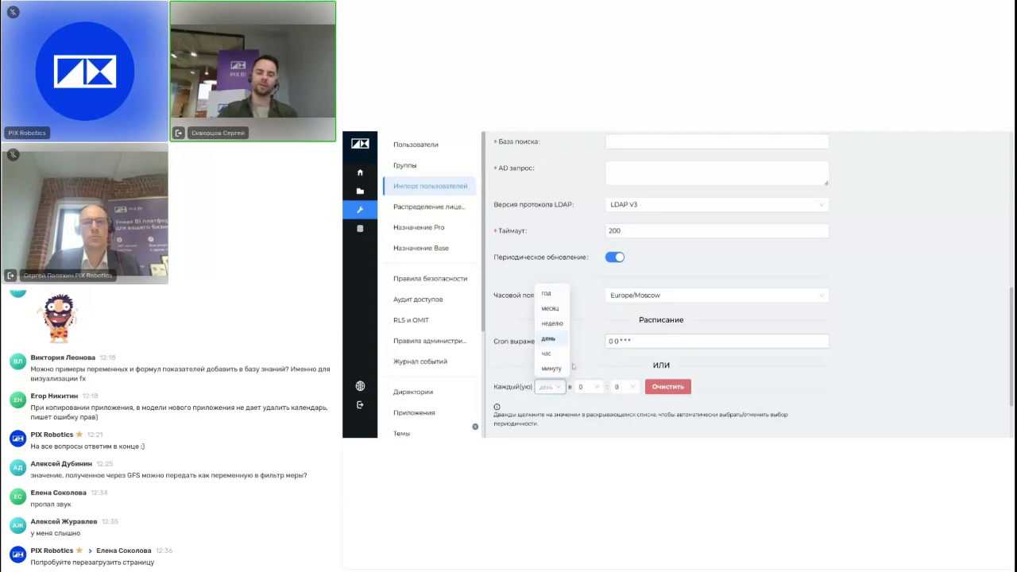
click(590, 387)
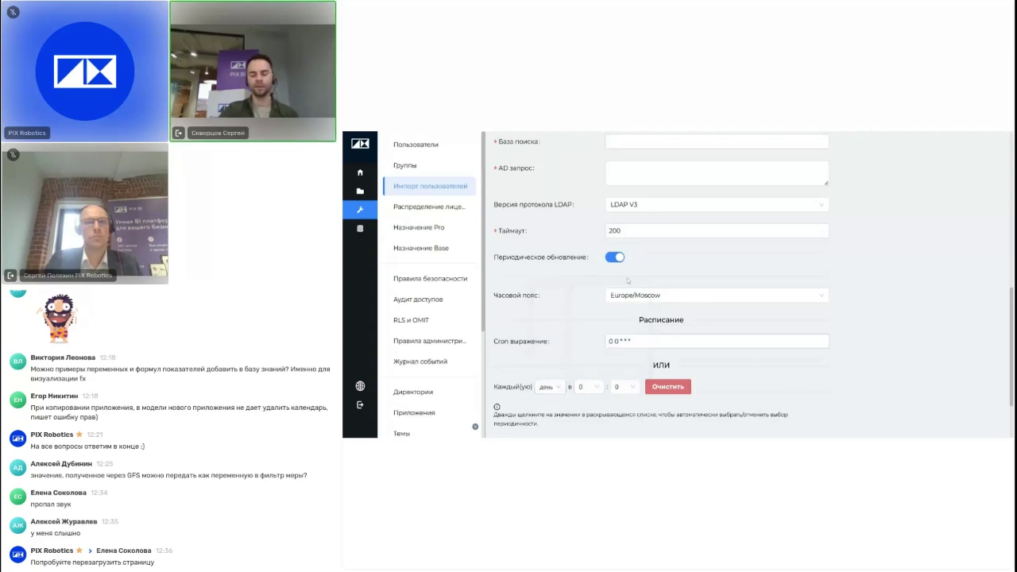
click(590, 387)
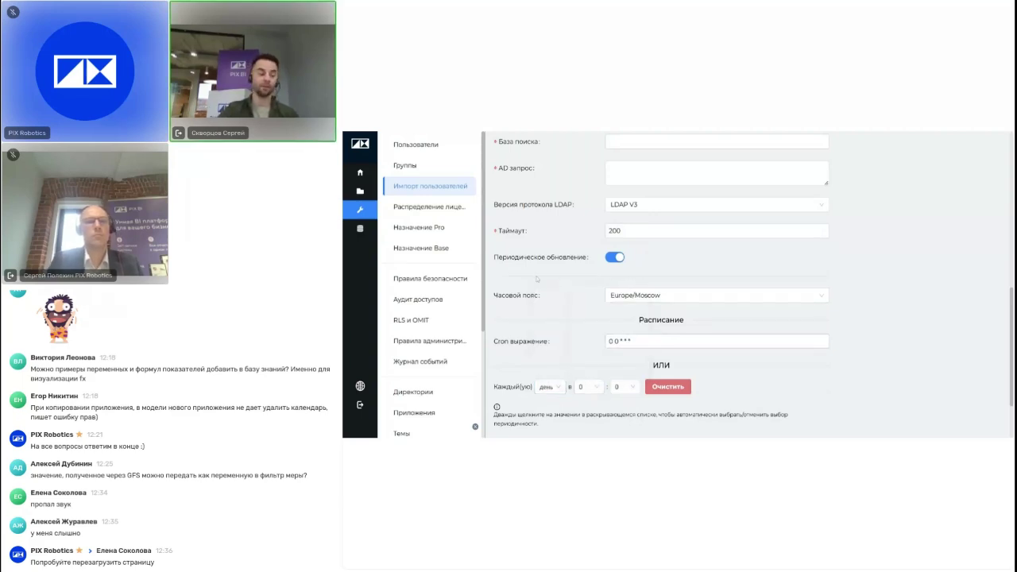
scroll(489, 290, up, 3)
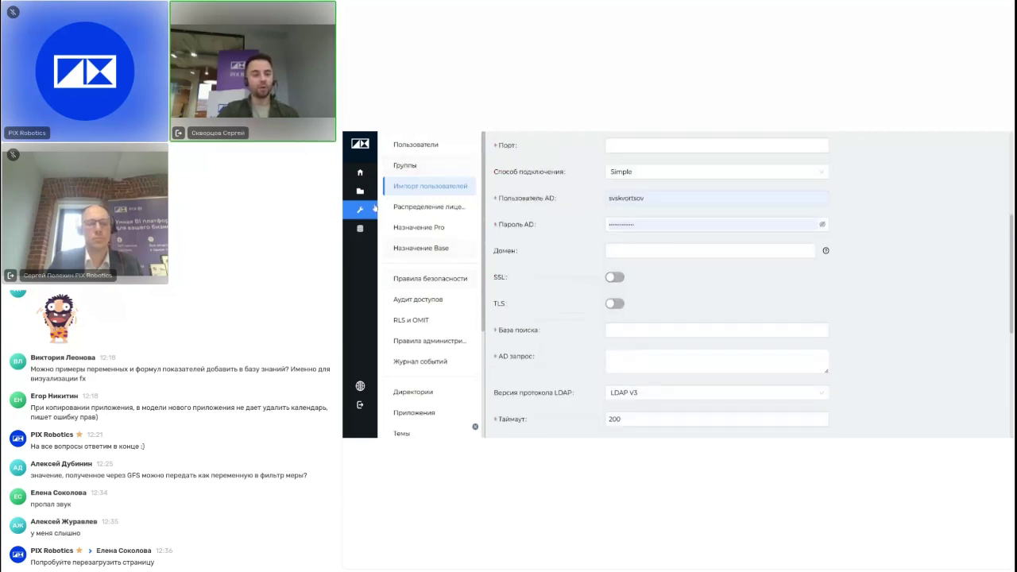
Step: Open the Внутреннее хранилище PIX data source for editing, switch UseKerberos on and off again, and leave for Директории without saving
click(361, 228)
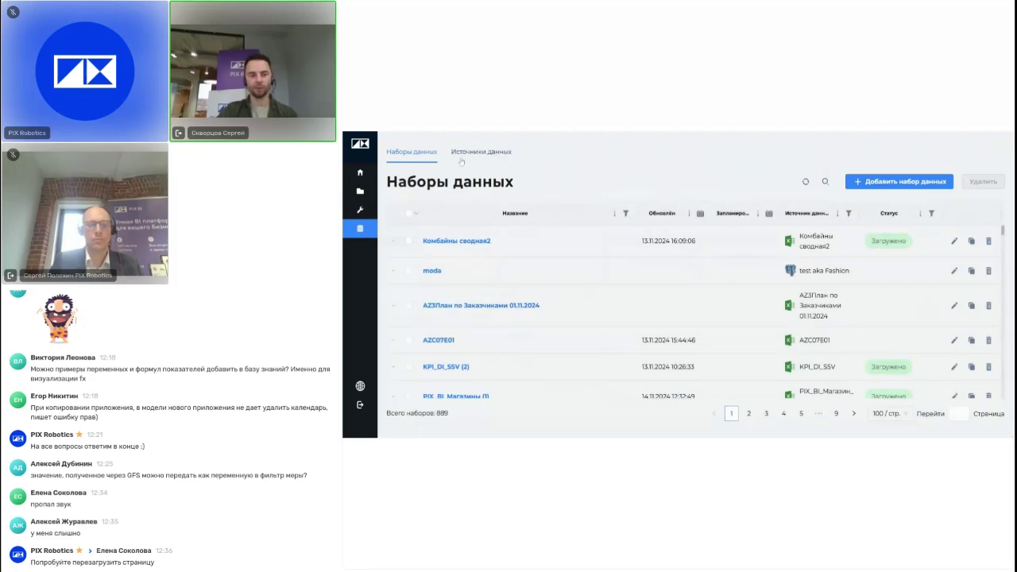
click(491, 155)
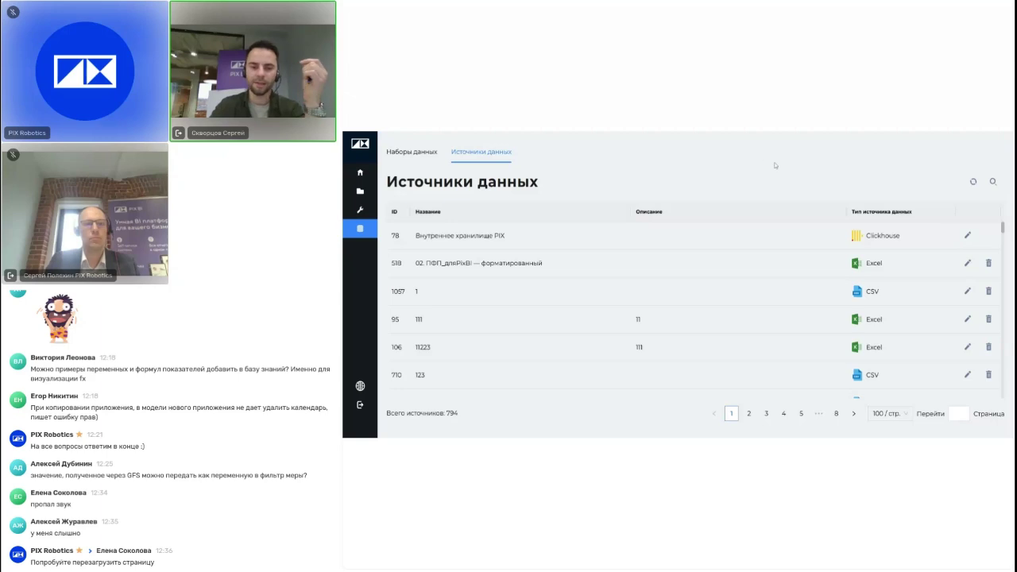
click(967, 236)
scroll(636, 221, down, 1)
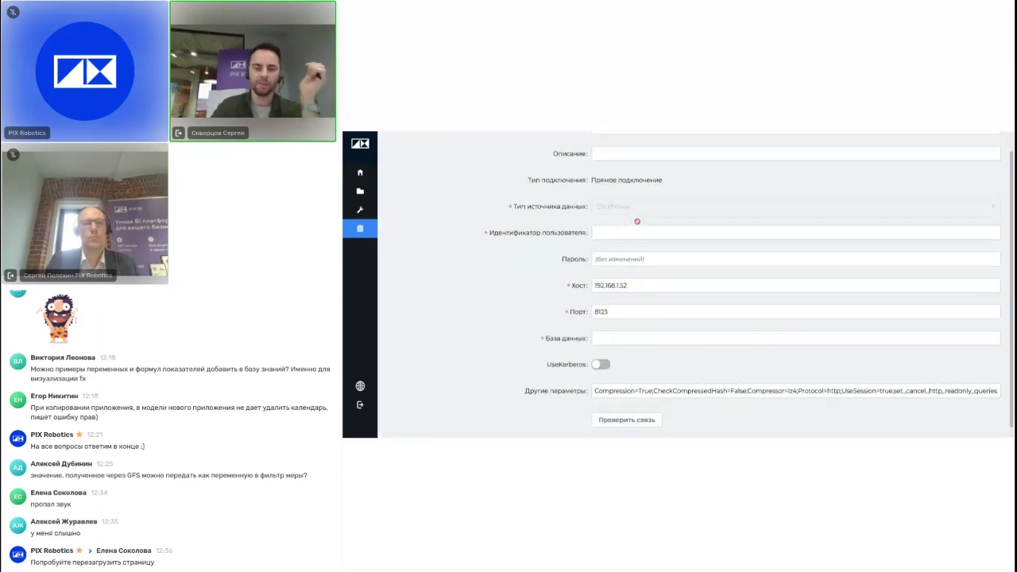
click(601, 357)
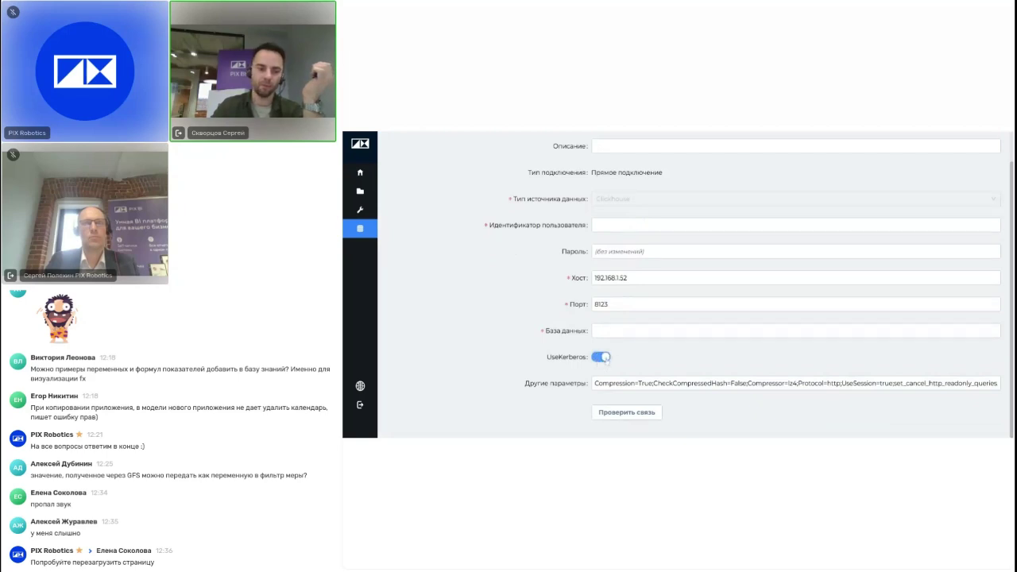
click(602, 357)
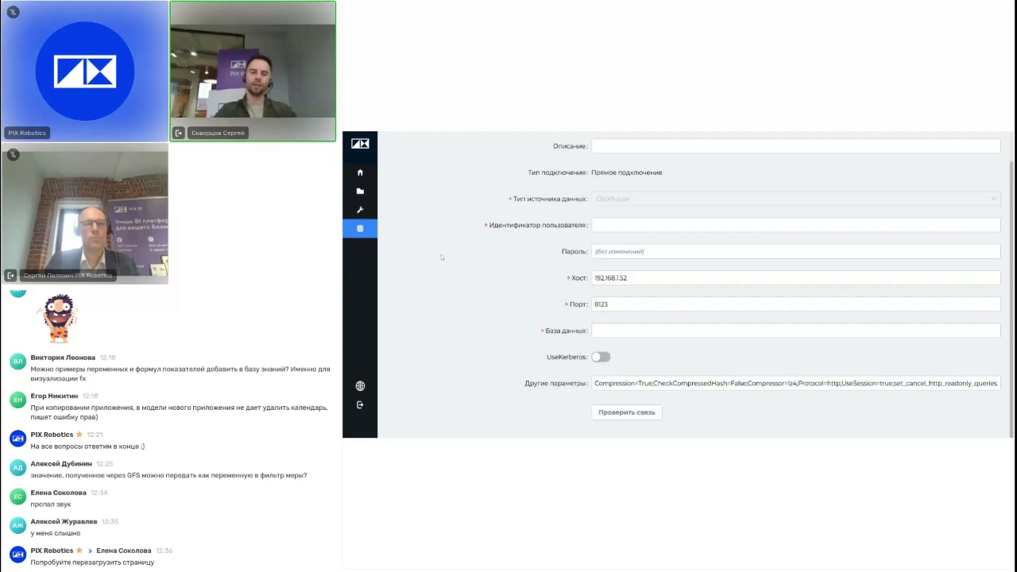
click(360, 192)
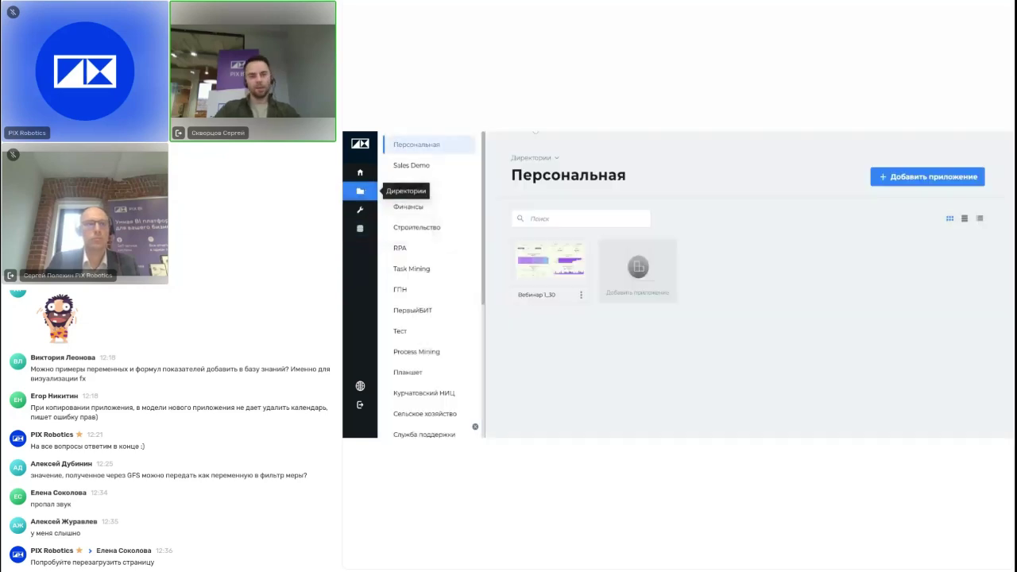